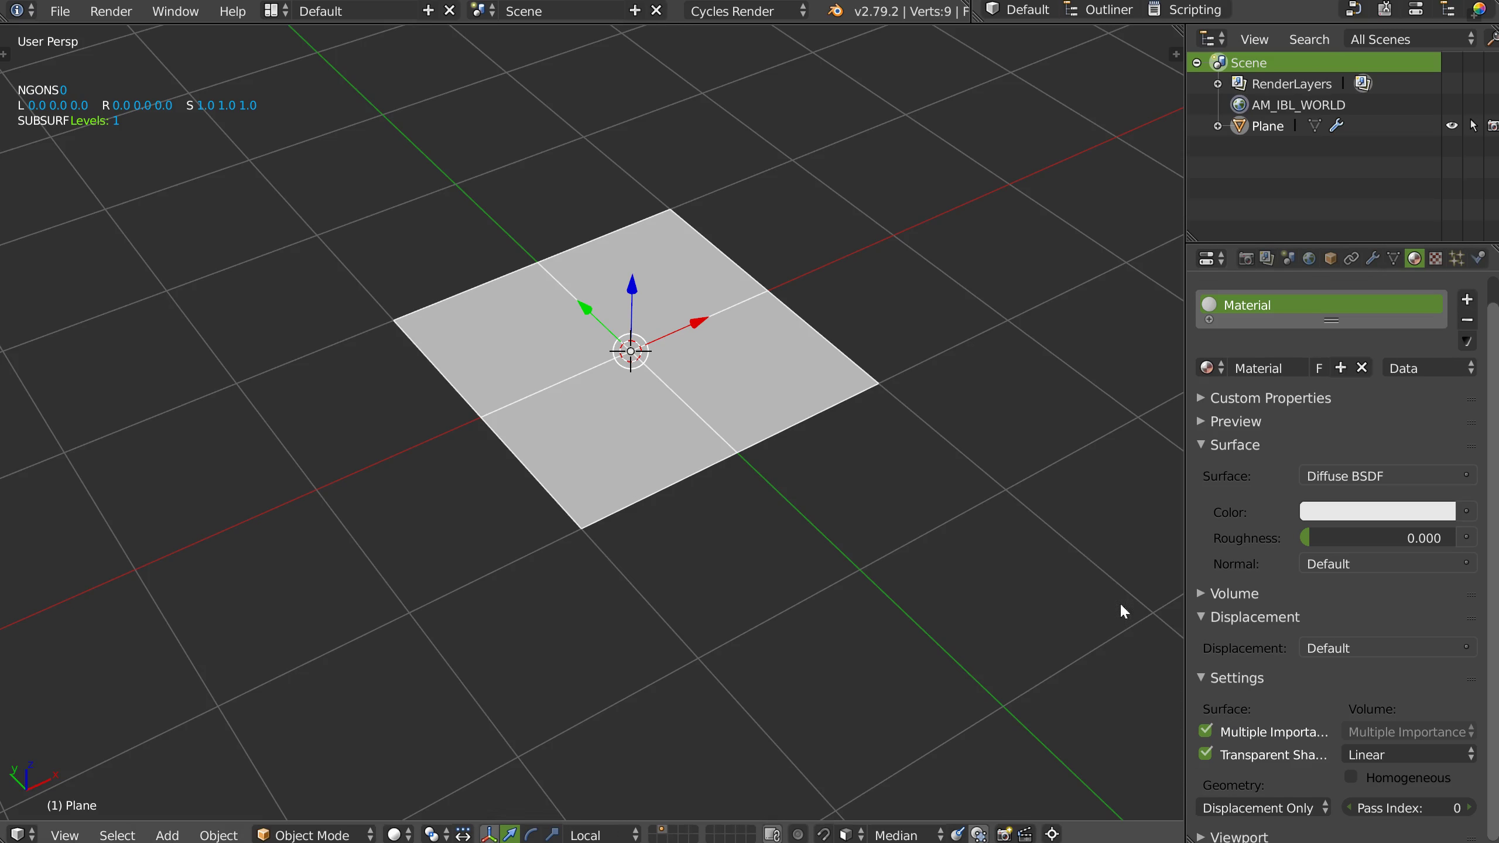
Check the material's displacement method options and keep Displacement Only.
{"action": "left_click", "coordinate": [1269, 807]}
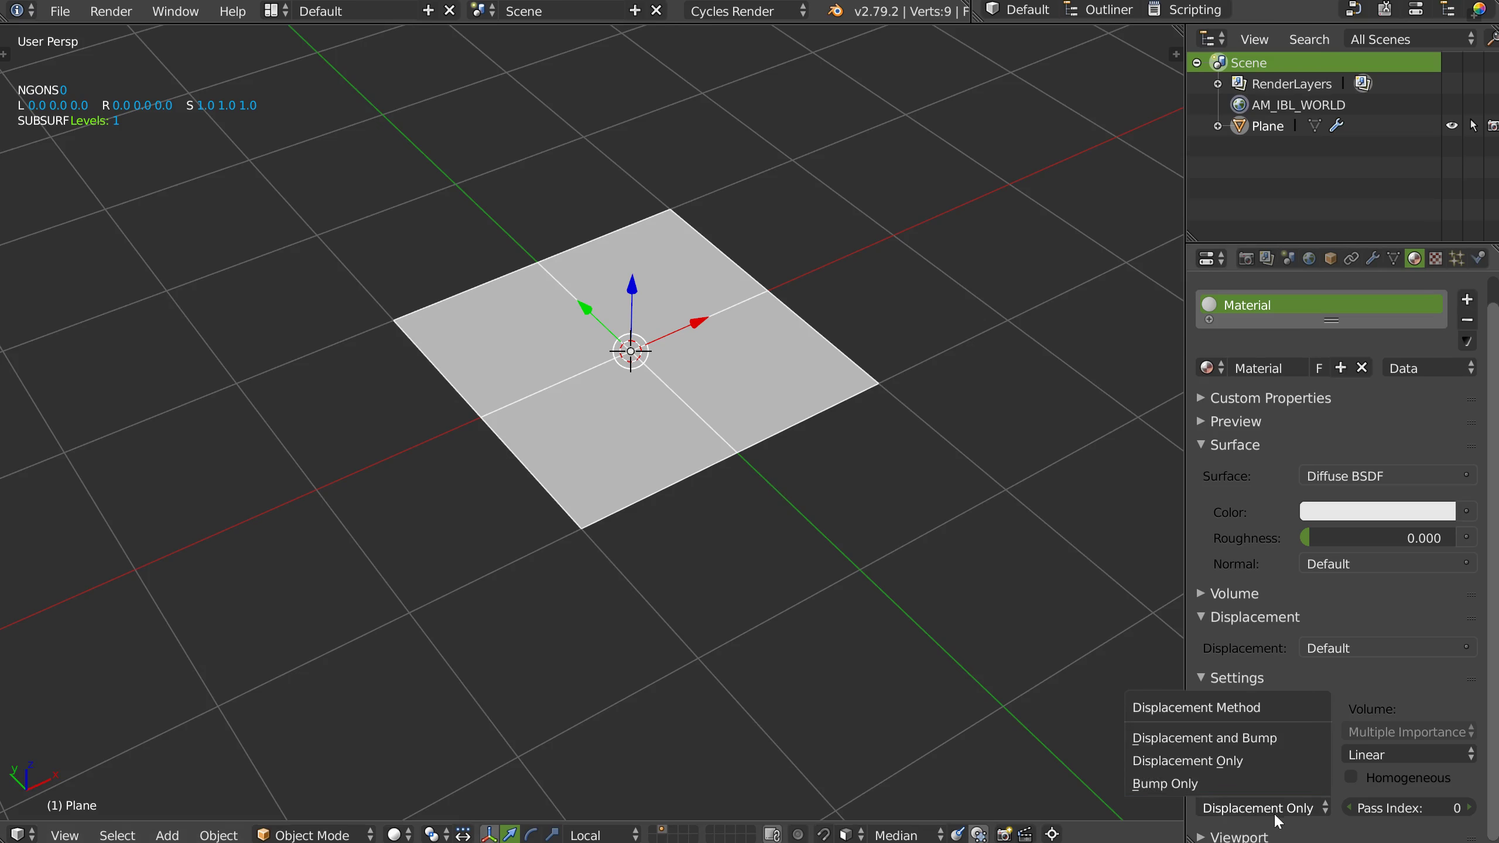
{"action": "left_click", "coordinate": [1216, 758]}
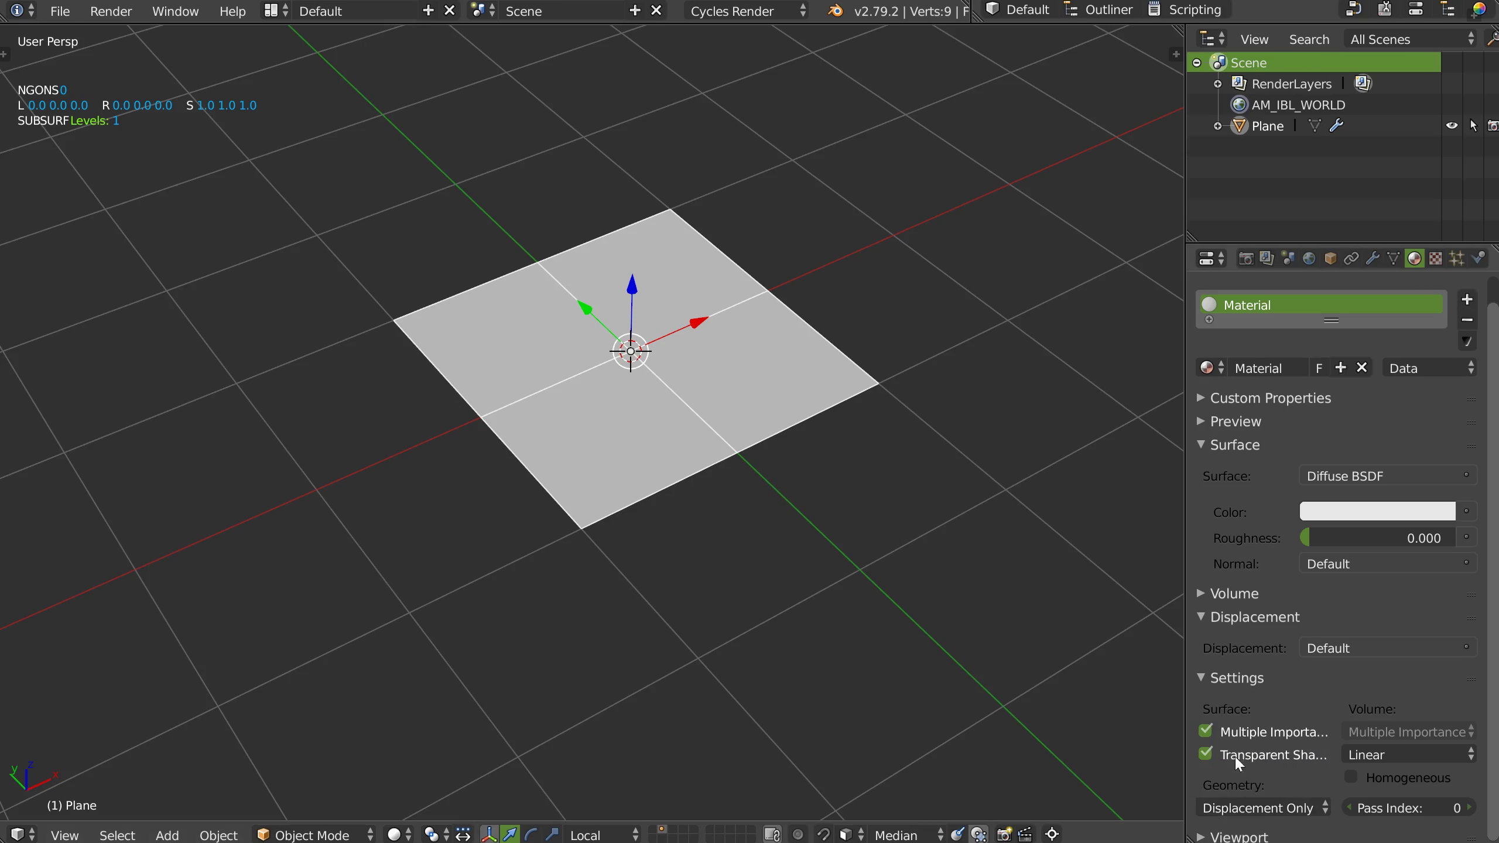
Split the 3D viewport horizontally and turn the upper area into a node editor.
{"action": "mouse_move", "coordinate": [647, 423]}
{"action": "middle_mouse_down"}
{"action": "mouse_move", "coordinate": [647, 408]}
{"action": "mouse_move", "coordinate": [621, 430]}
{"action": "middle_mouse_up"}
{"action": "key", "text": "ctrl+alt+s"}
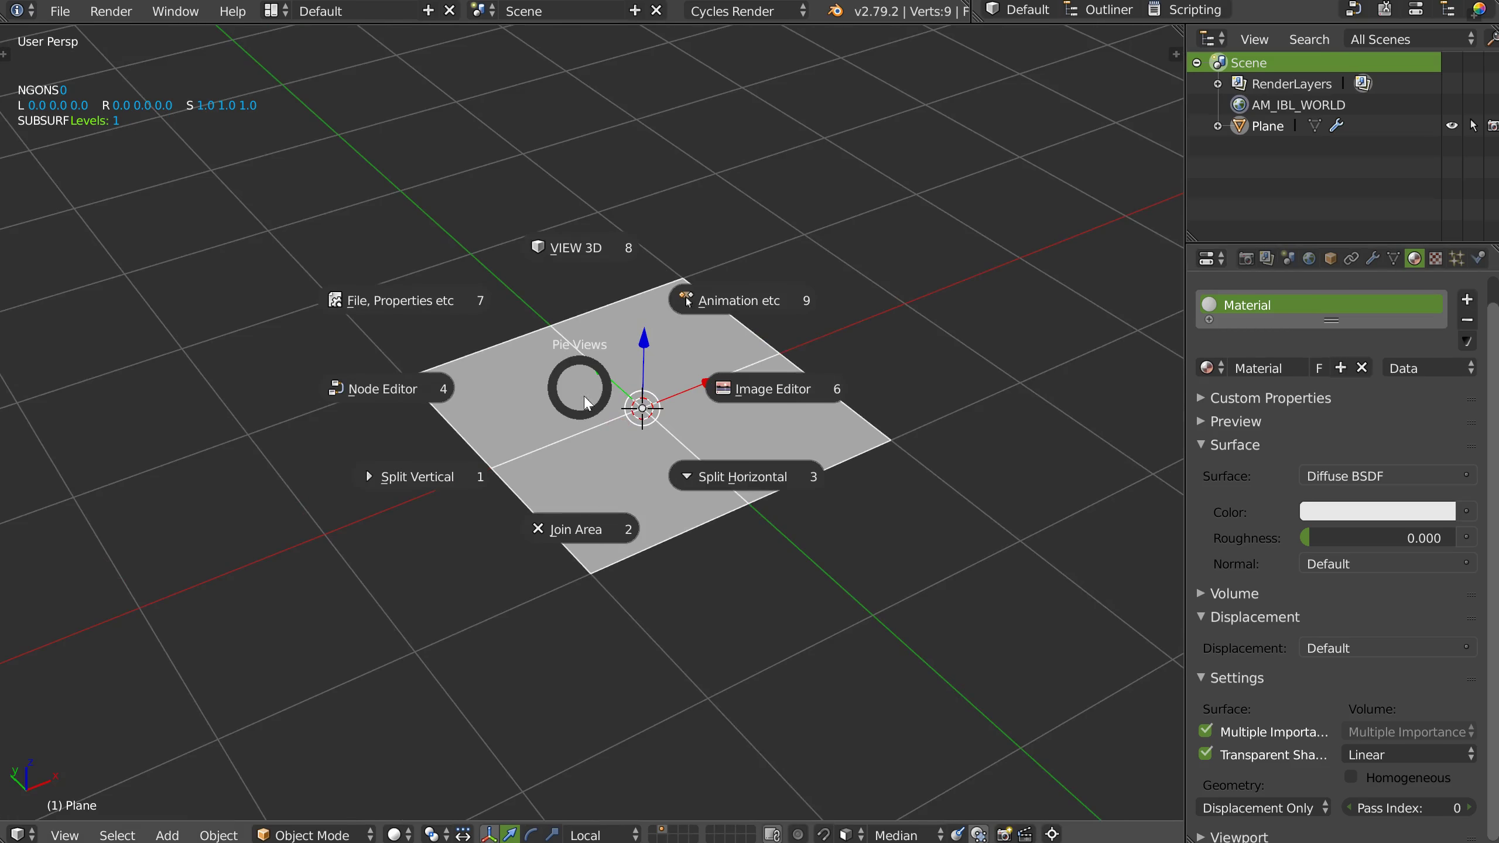
{"action": "left_click", "coordinate": [732, 476]}
{"action": "key", "text": "ctrl+alt+s"}
{"action": "left_click", "coordinate": [541, 276]}
{"action": "middle_click_drag", "start_coordinate": [504, 339], "coordinate": [687, 225]}
{"action": "scroll", "coordinate": [713, 208], "scroll_direction": "down", "scroll_amount": 9}
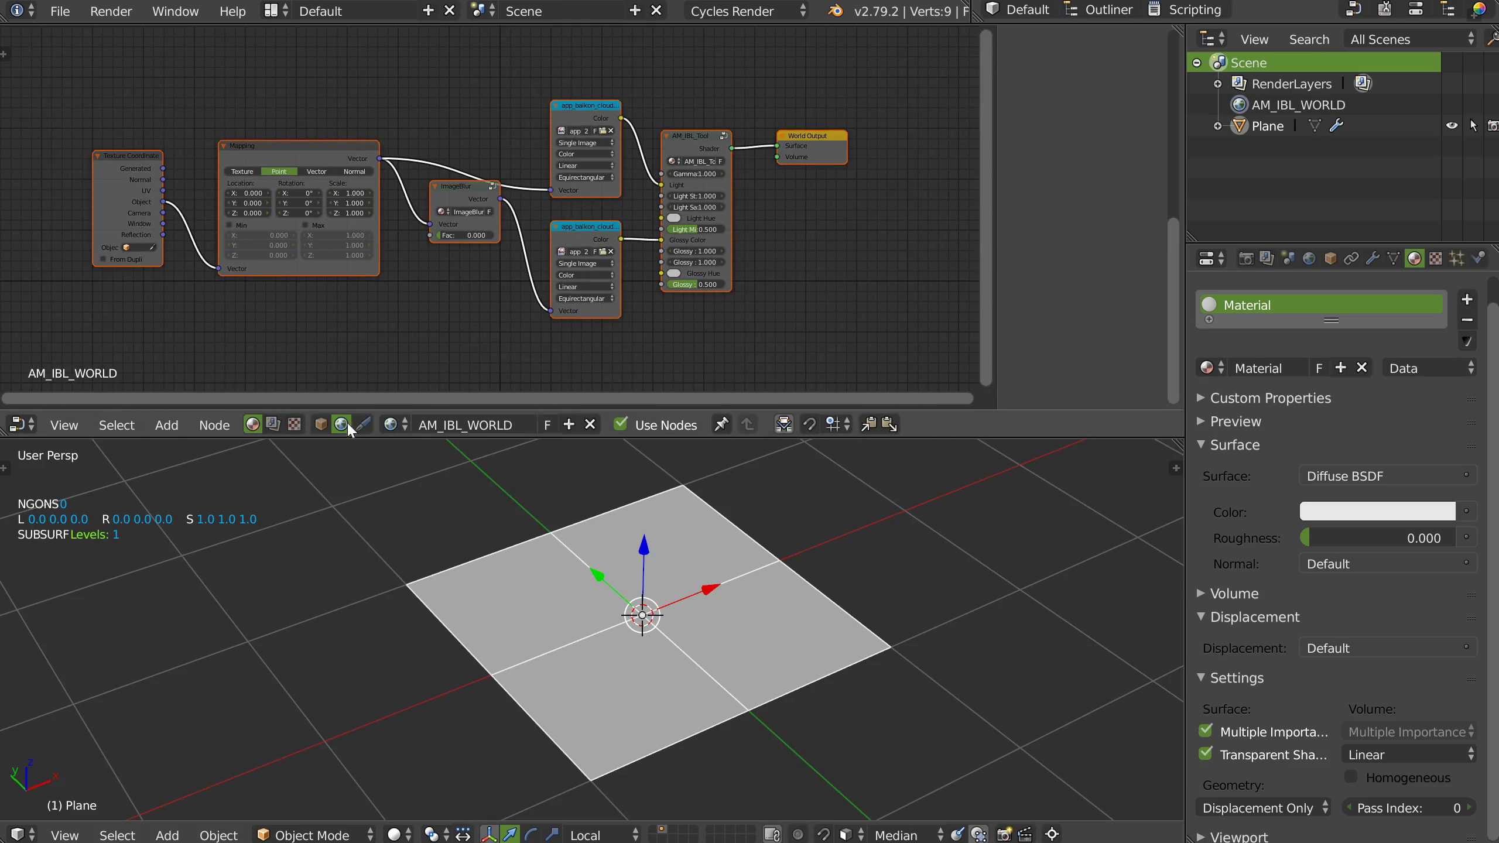
Switch the node editor to the plane's material and spread the Diffuse BSDF and Material Output nodes apart.
{"action": "left_click", "coordinate": [322, 424]}
{"action": "left_click_drag", "start_coordinate": [557, 145], "coordinate": [345, 138]}
{"action": "left_click_drag", "start_coordinate": [762, 163], "coordinate": [782, 154]}
Add a Displacement node and connect its output to the Displacement input of the Material Output.
{"action": "key", "text": "shift+a"}
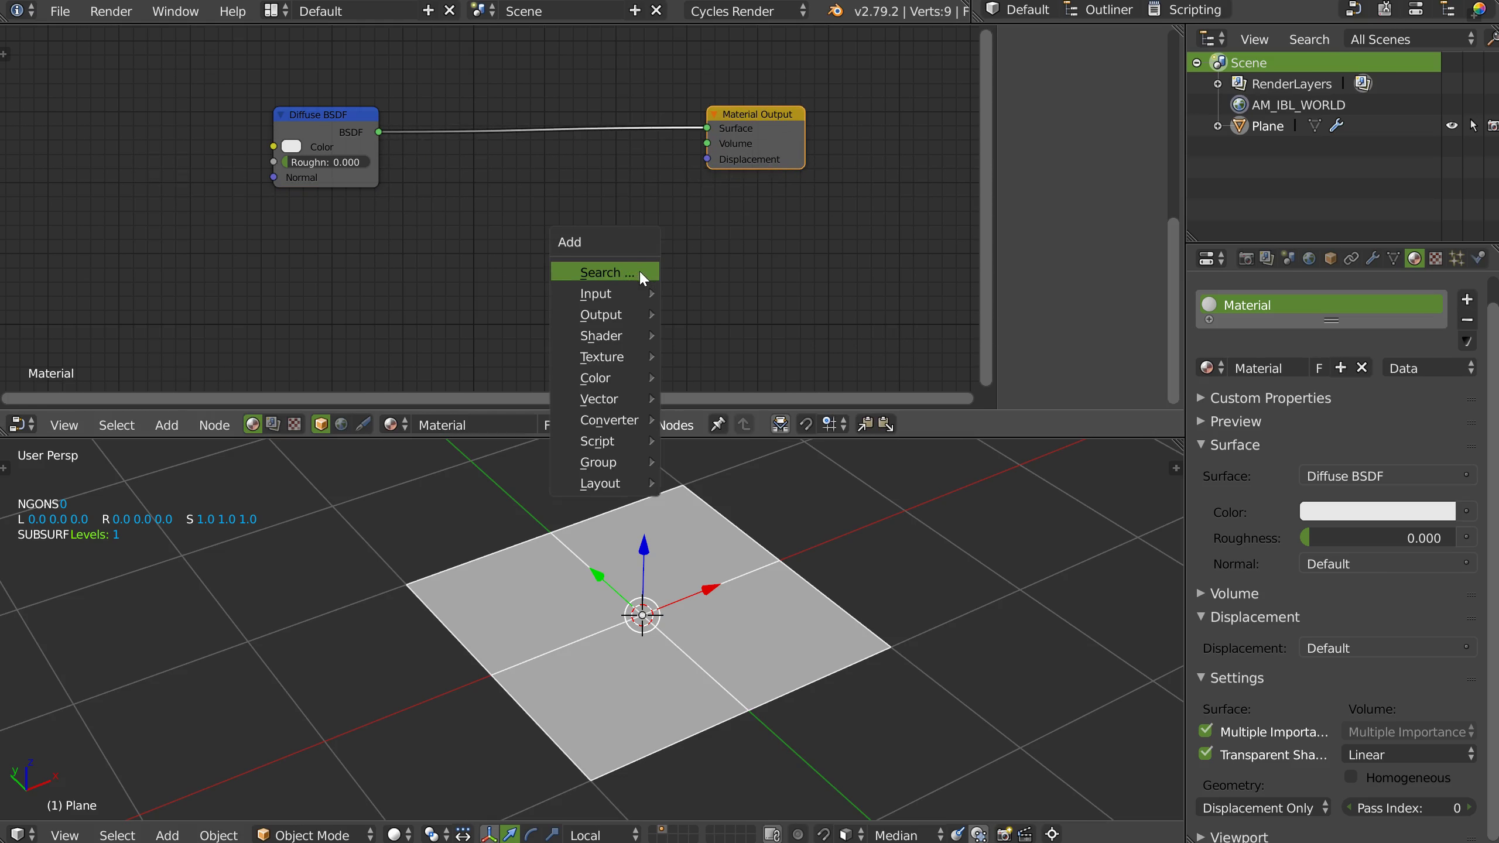
{"action": "left_click", "coordinate": [621, 269]}
{"action": "type", "text": "dis"}
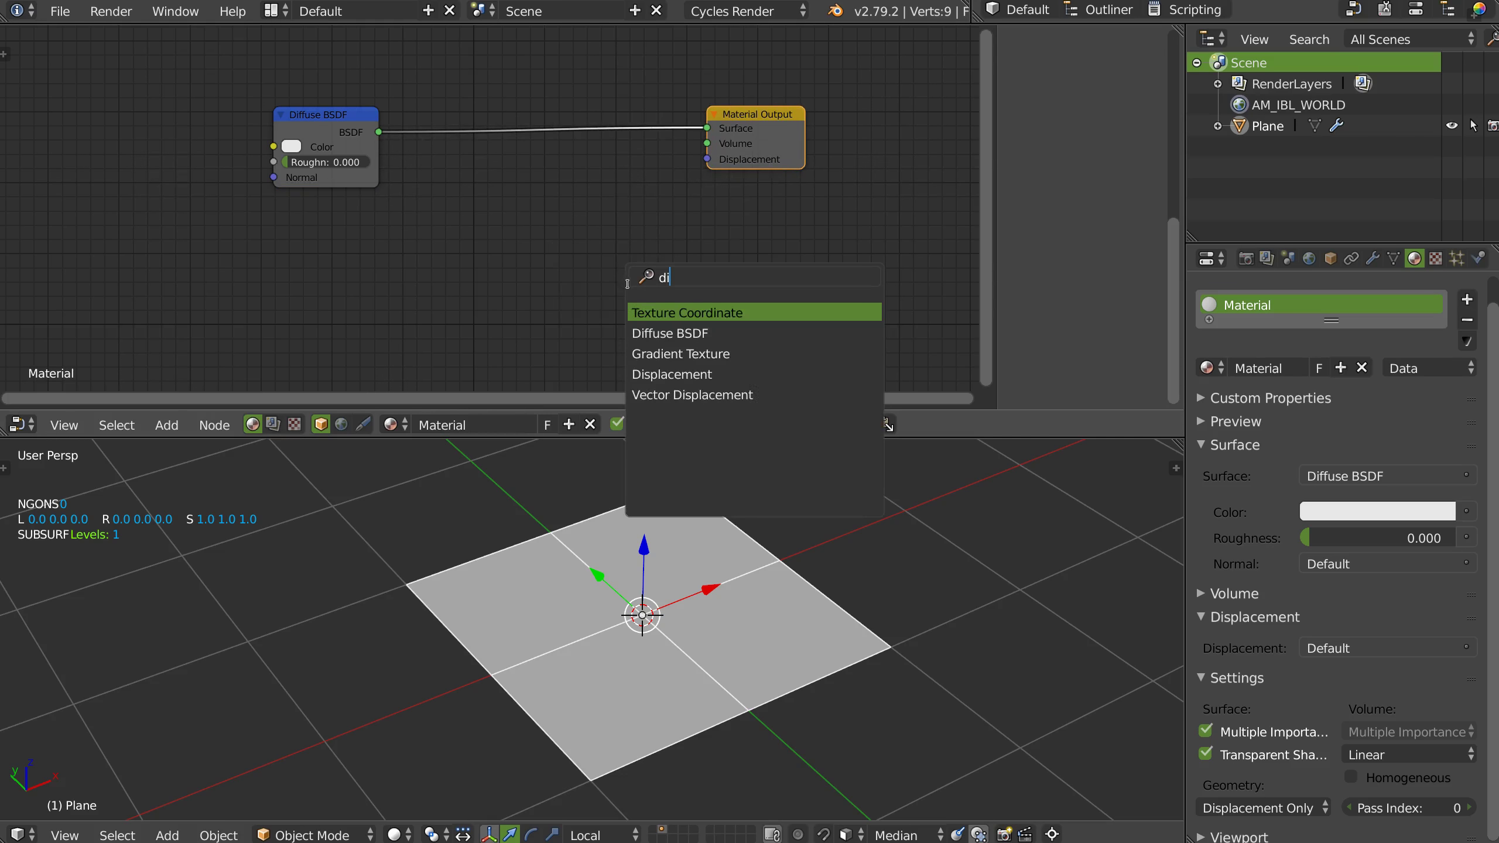
{"action": "left_click", "coordinate": [678, 313]}
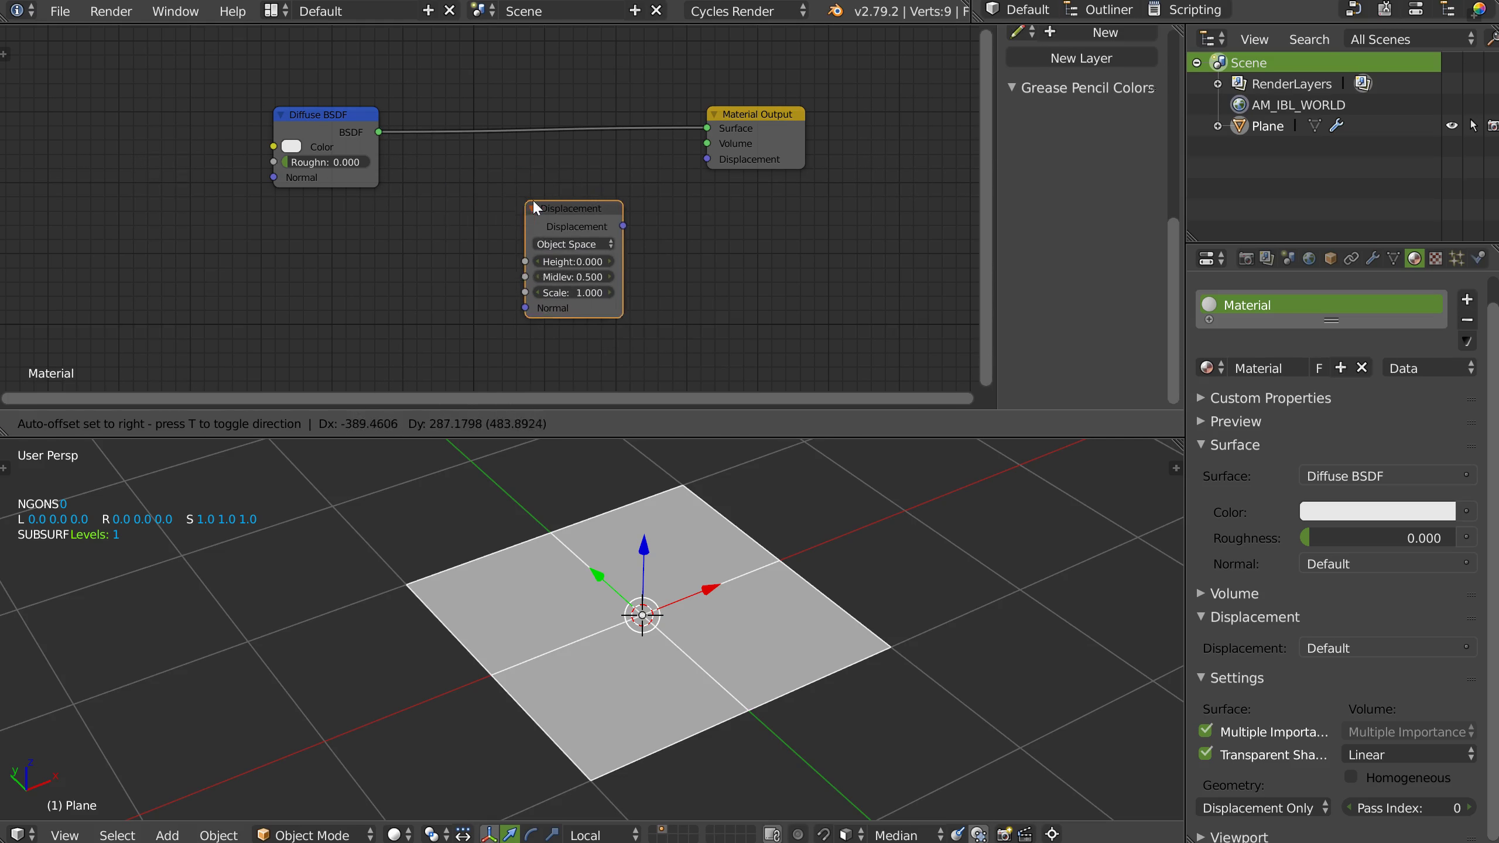
{"action": "left_click", "coordinate": [682, 267]}
{"action": "left_click_drag", "start_coordinate": [629, 240], "coordinate": [710, 160]}
{"action": "left_click_drag", "start_coordinate": [569, 227], "coordinate": [579, 221]}
Add a Checker Texture node in front of the Displacement node.
{"action": "middle_click_drag", "start_coordinate": [621, 251], "coordinate": [693, 235]}
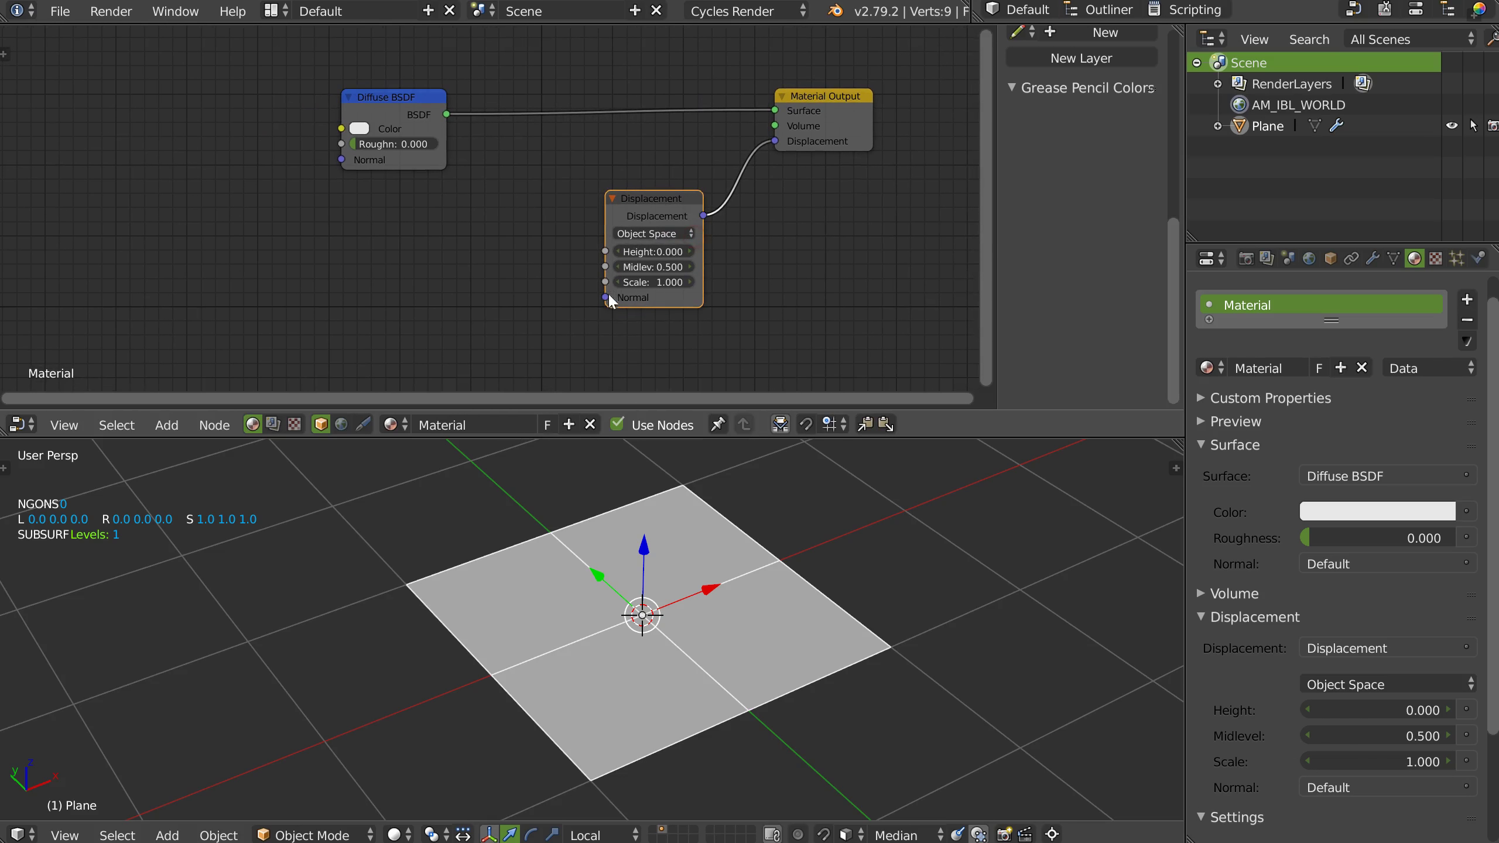
{"action": "key", "text": "shift+a"}
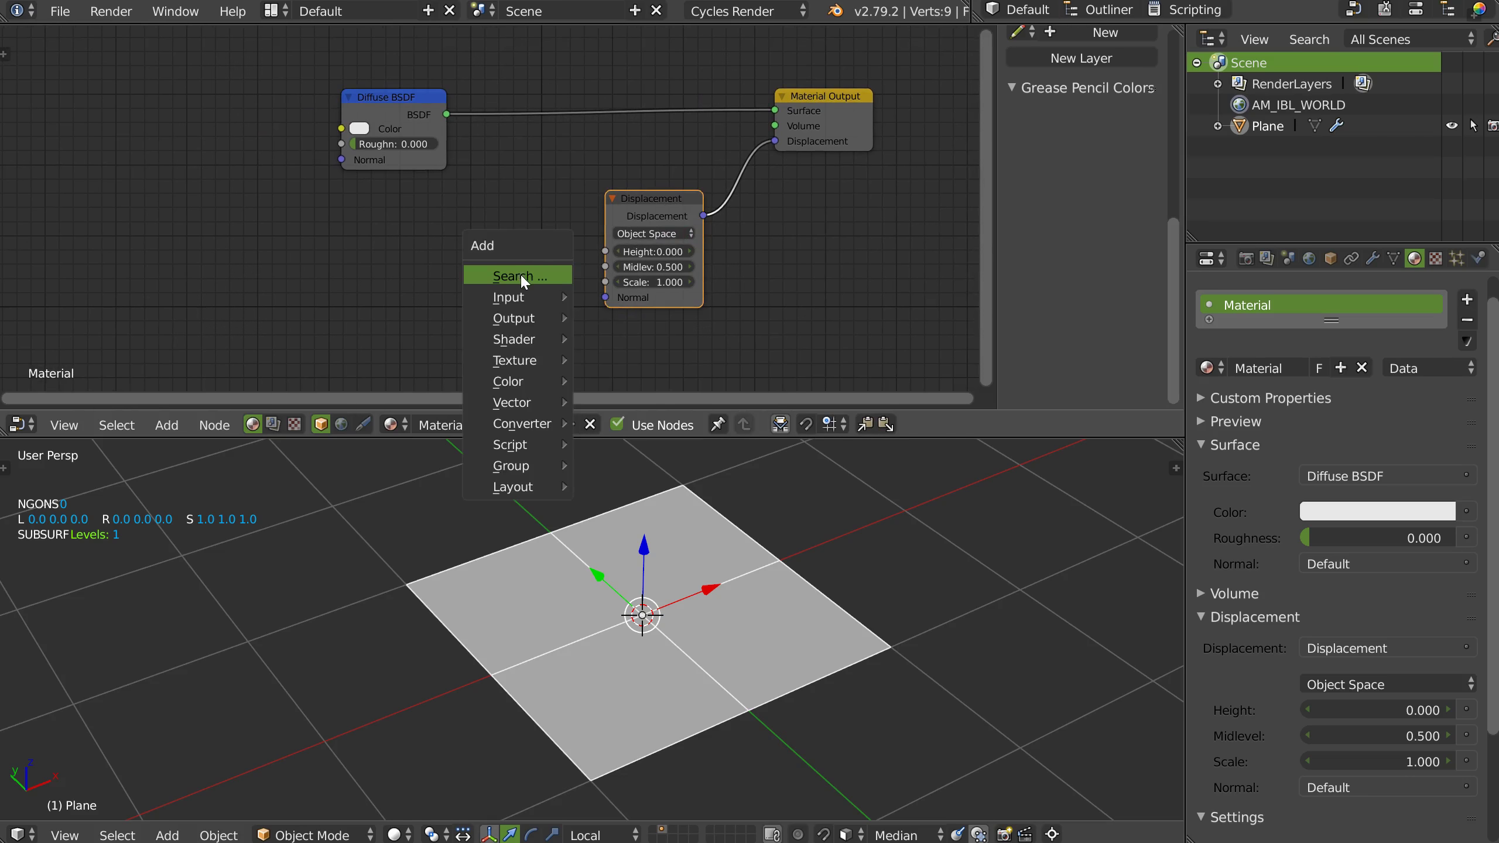
{"action": "left_click", "coordinate": [520, 273]}
{"action": "type", "text": "che"}
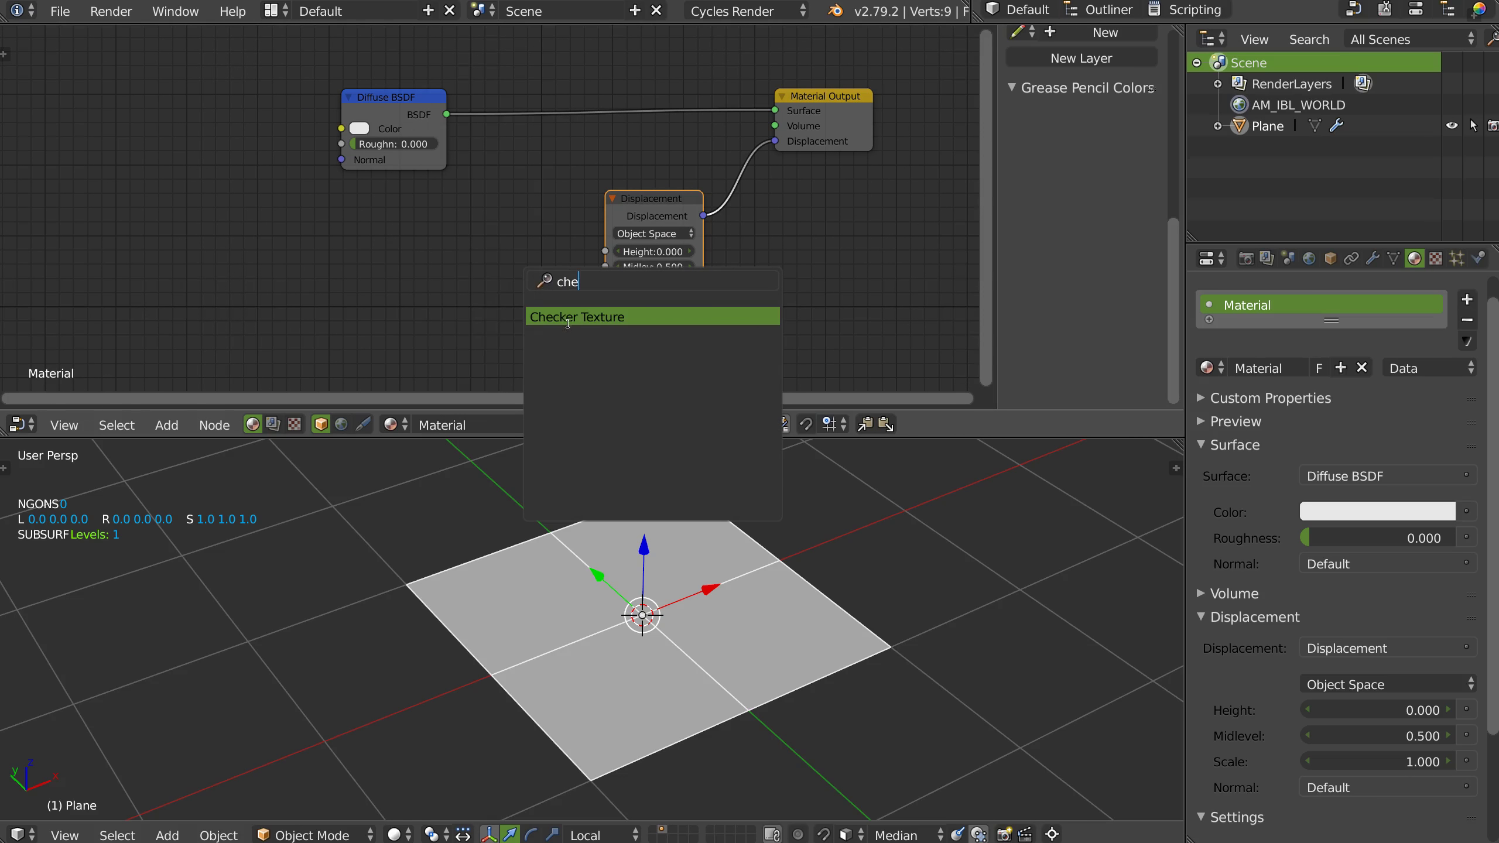
{"action": "left_click", "coordinate": [568, 323]}
{"action": "left_click", "coordinate": [492, 301]}
Connect the Checker Texture's Color output to the Displacement node's Height and set Color2 to black.
{"action": "left_click_drag", "start_coordinate": [485, 260], "coordinate": [616, 251]}
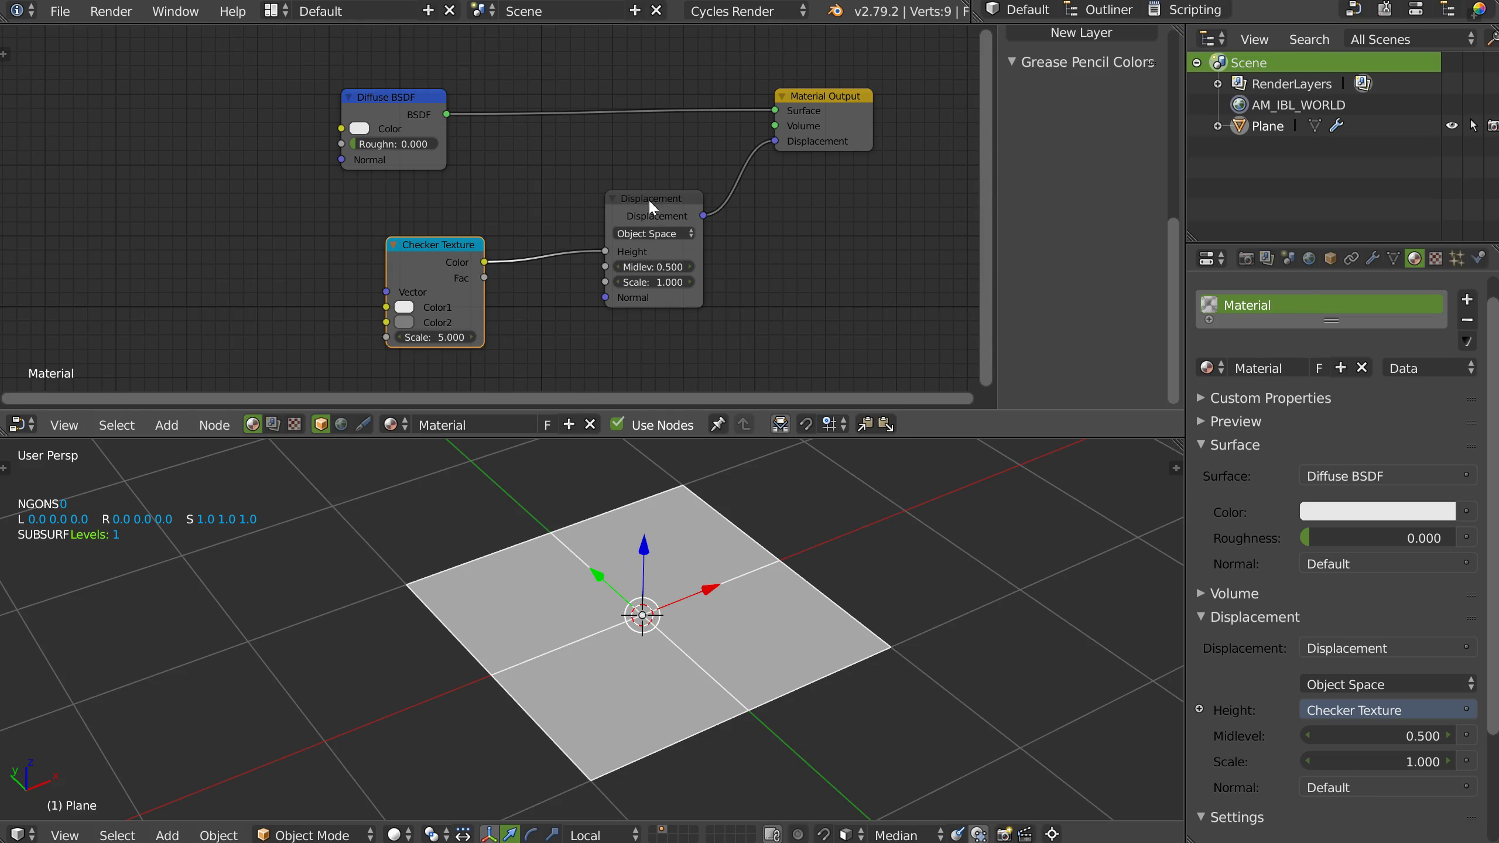
{"action": "left_click", "coordinate": [412, 322]}
{"action": "left_click_drag", "start_coordinate": [522, 190], "coordinate": [524, 241]}
Switch the 3D viewport to rendered shading and inspect the edges of the displaced checker blocks.
{"action": "key", "text": "z"}
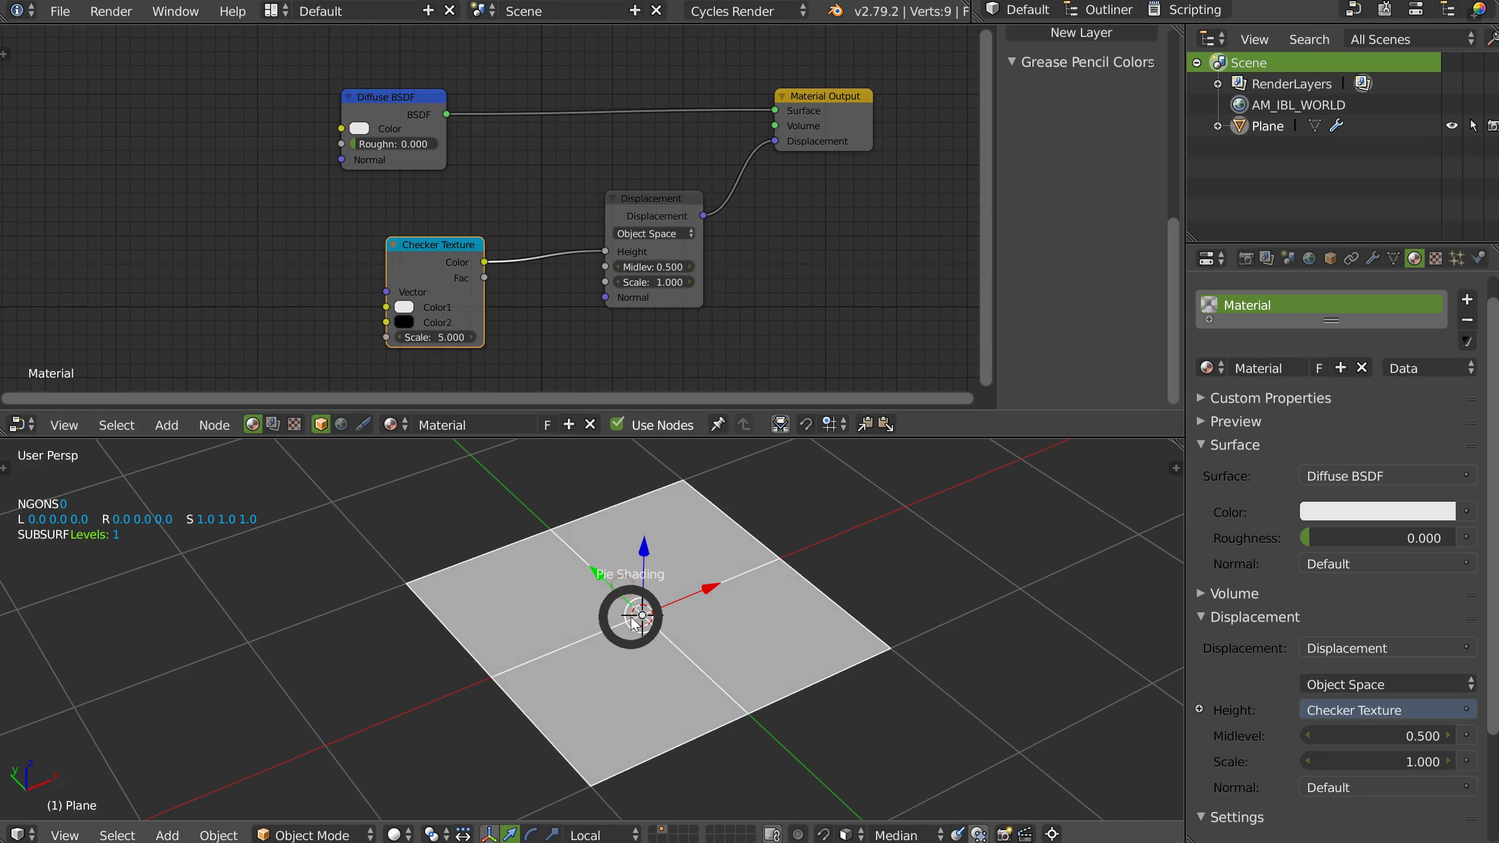
{"action": "left_click", "coordinate": [761, 531]}
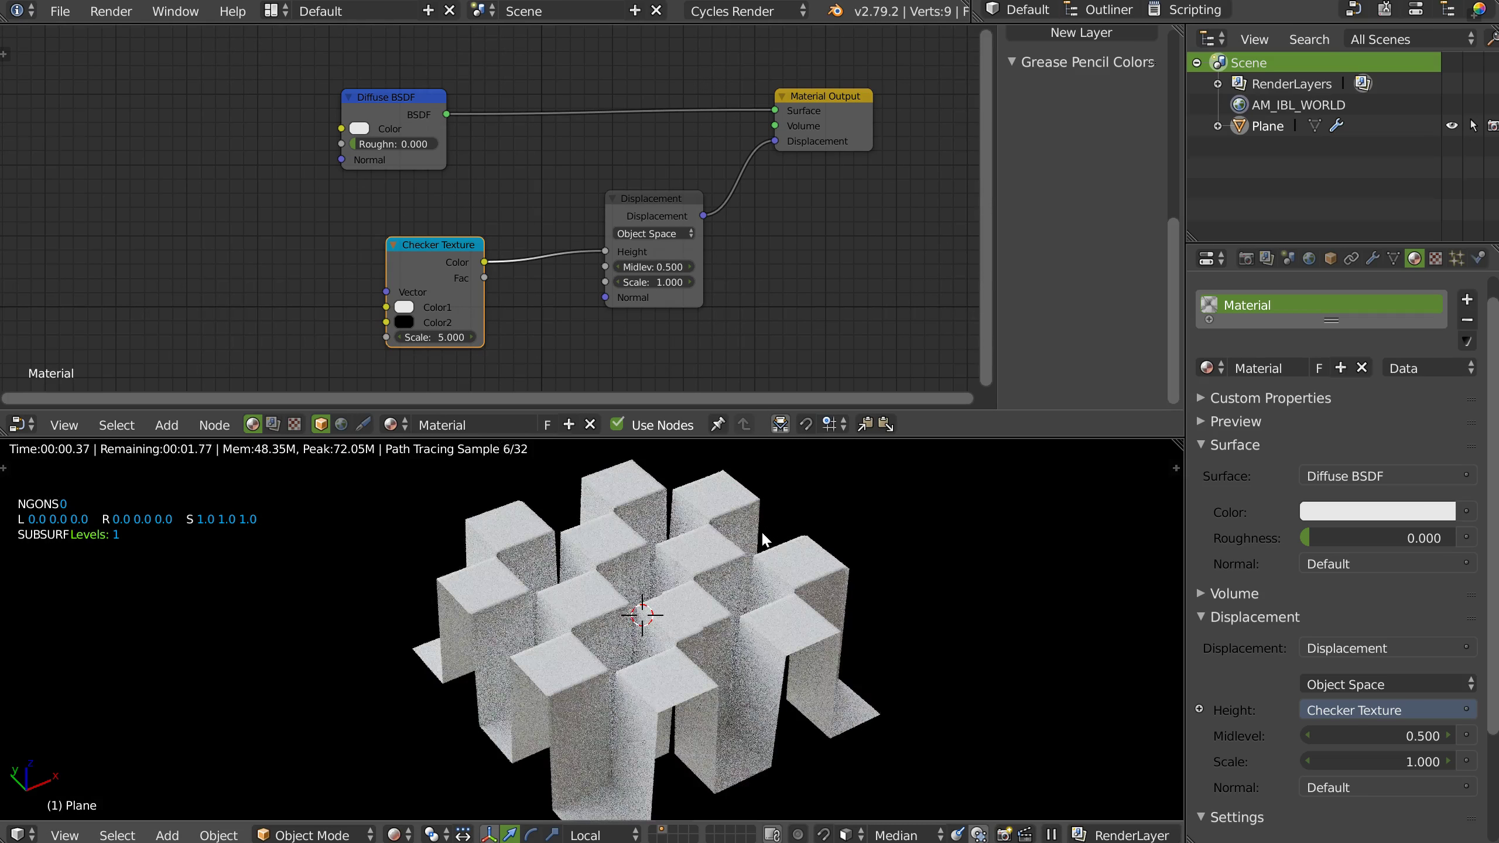
{"action": "middle_click_drag", "start_coordinate": [743, 603], "coordinate": [742, 626]}
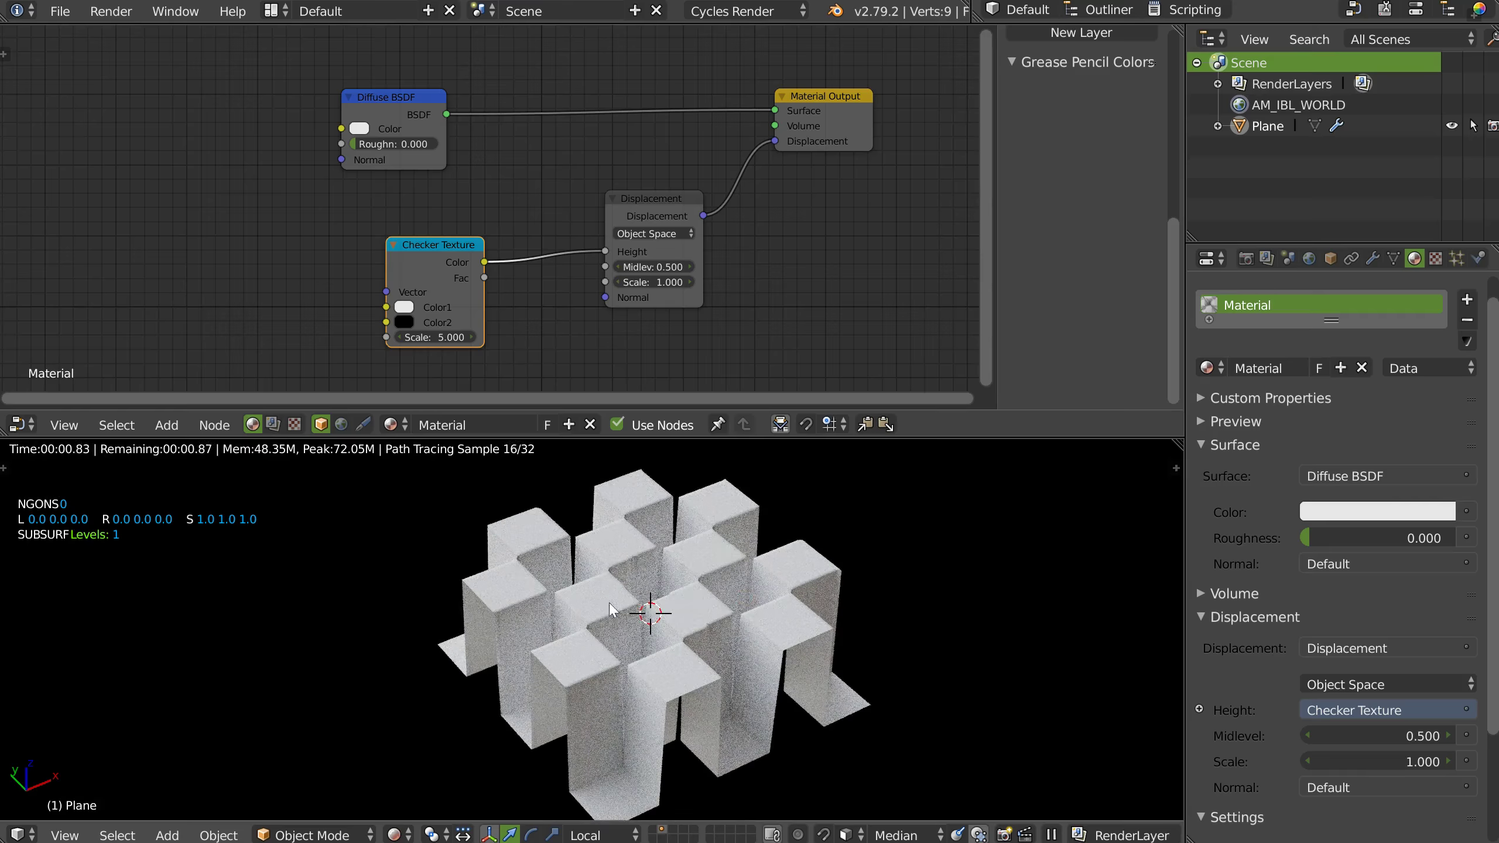
{"action": "scroll", "coordinate": [681, 519], "scroll_direction": "up", "scroll_amount": 5}
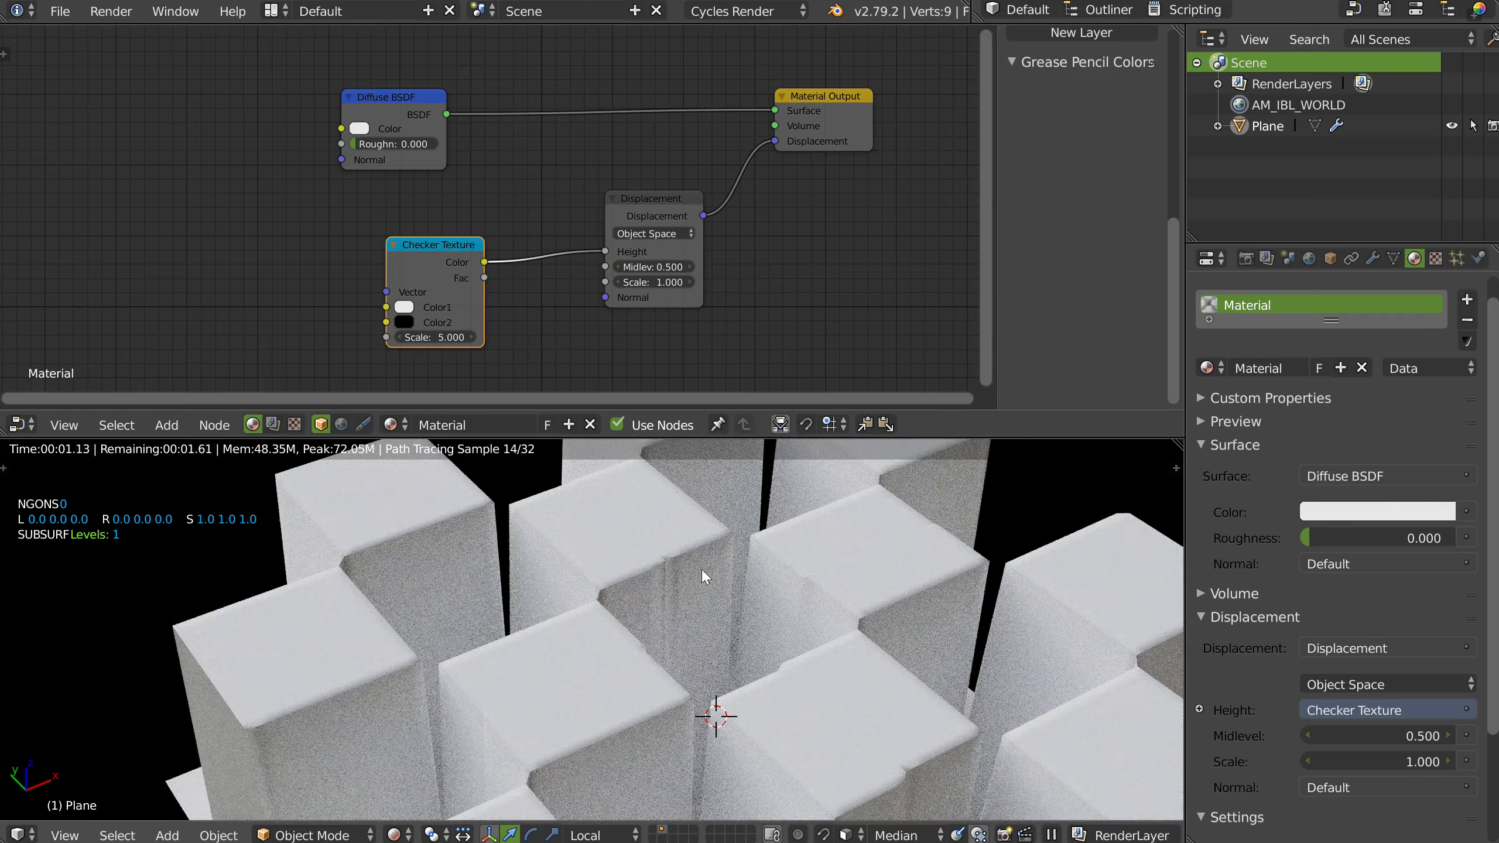
{"action": "scroll", "coordinate": [664, 587], "scroll_direction": "down", "scroll_amount": 3}
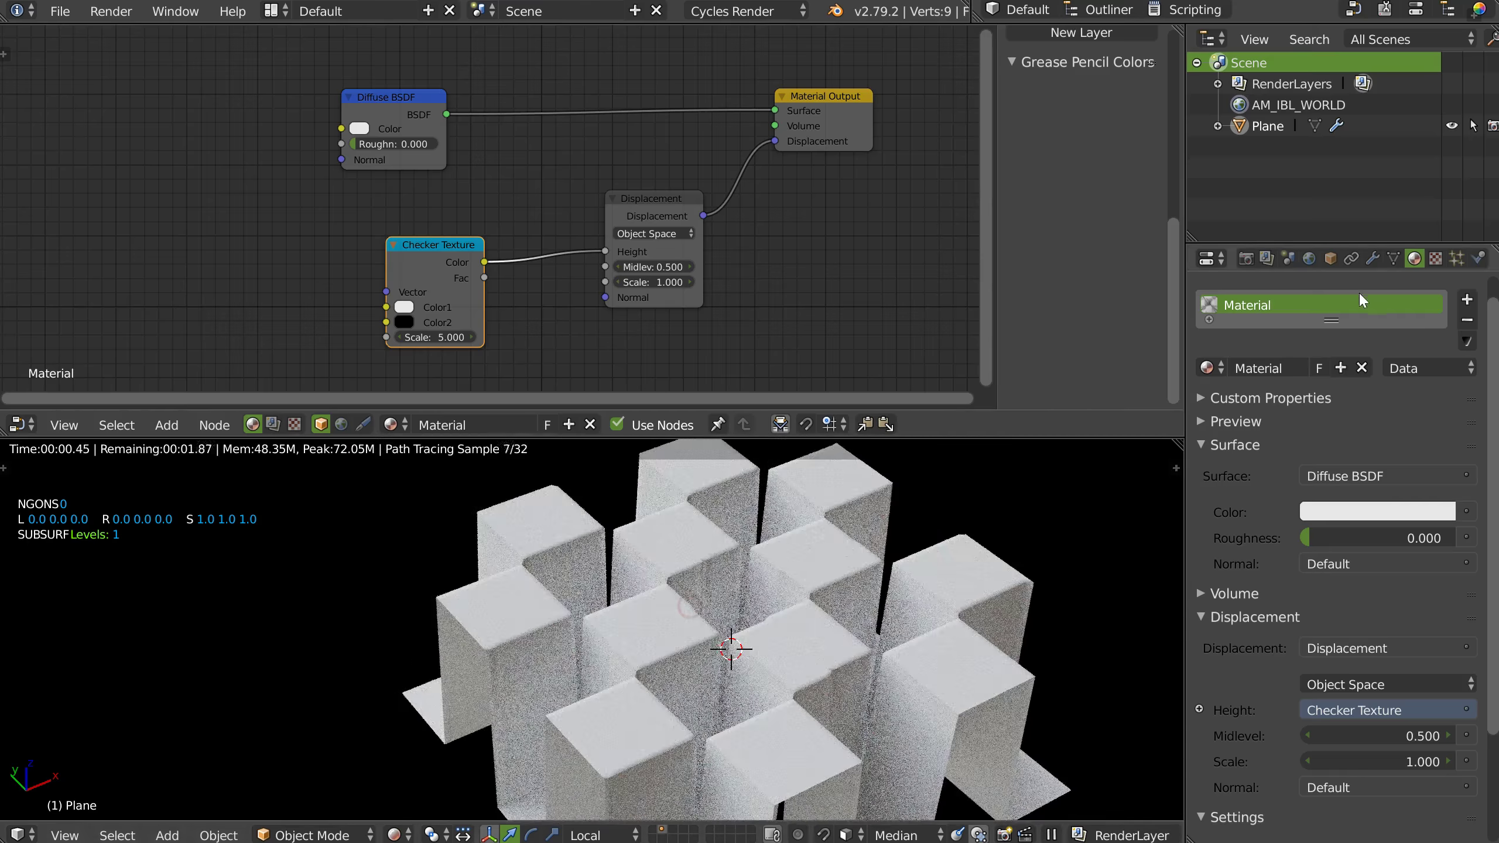
Set the dicing scale of the plane's adaptive subdivision modifier to 0.5.
{"action": "left_click", "coordinate": [1372, 258]}
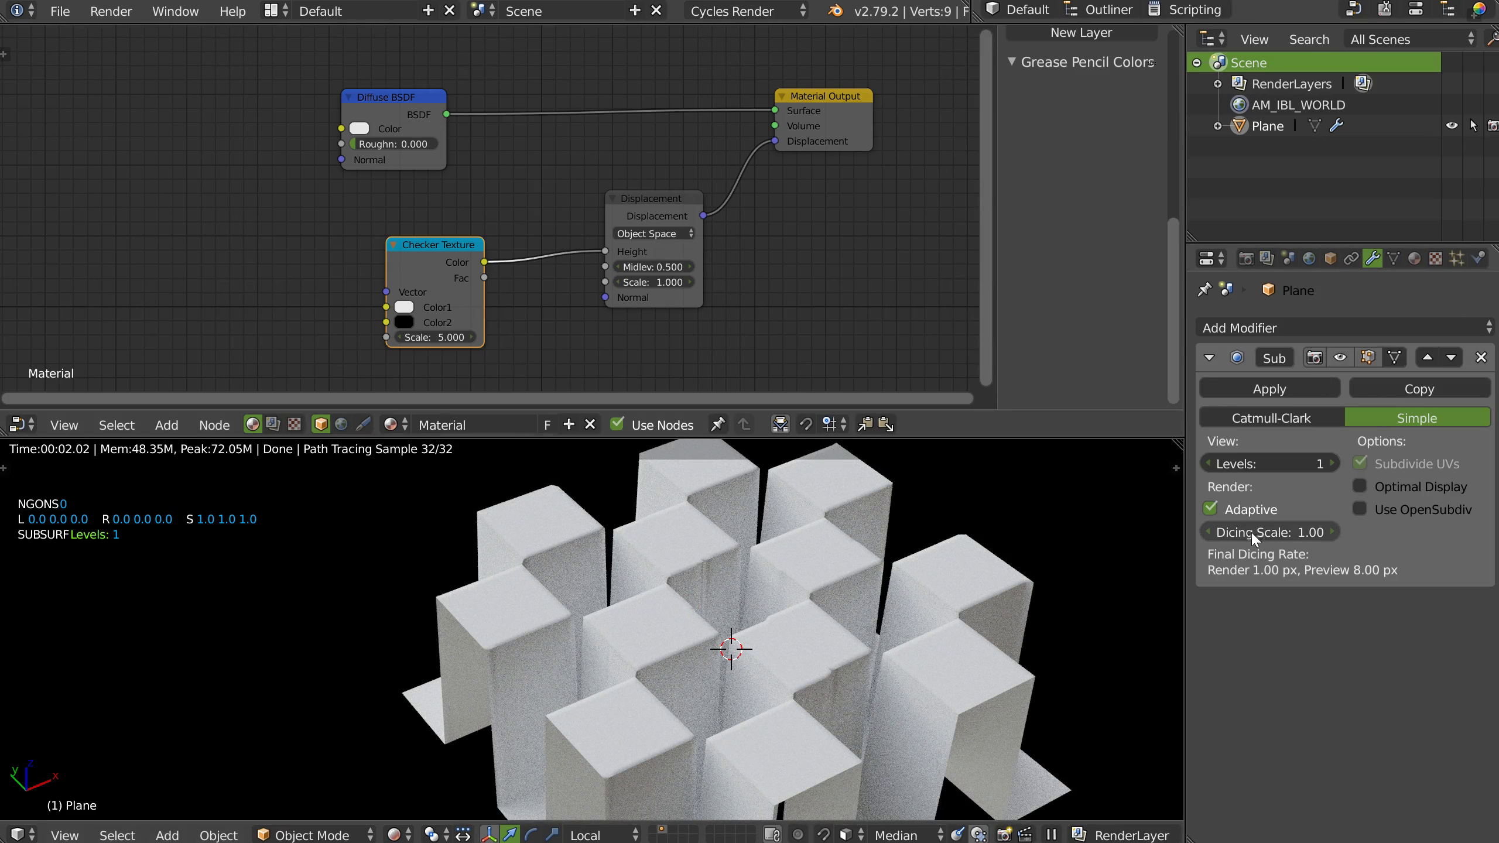
{"action": "left_click", "coordinate": [1267, 532]}
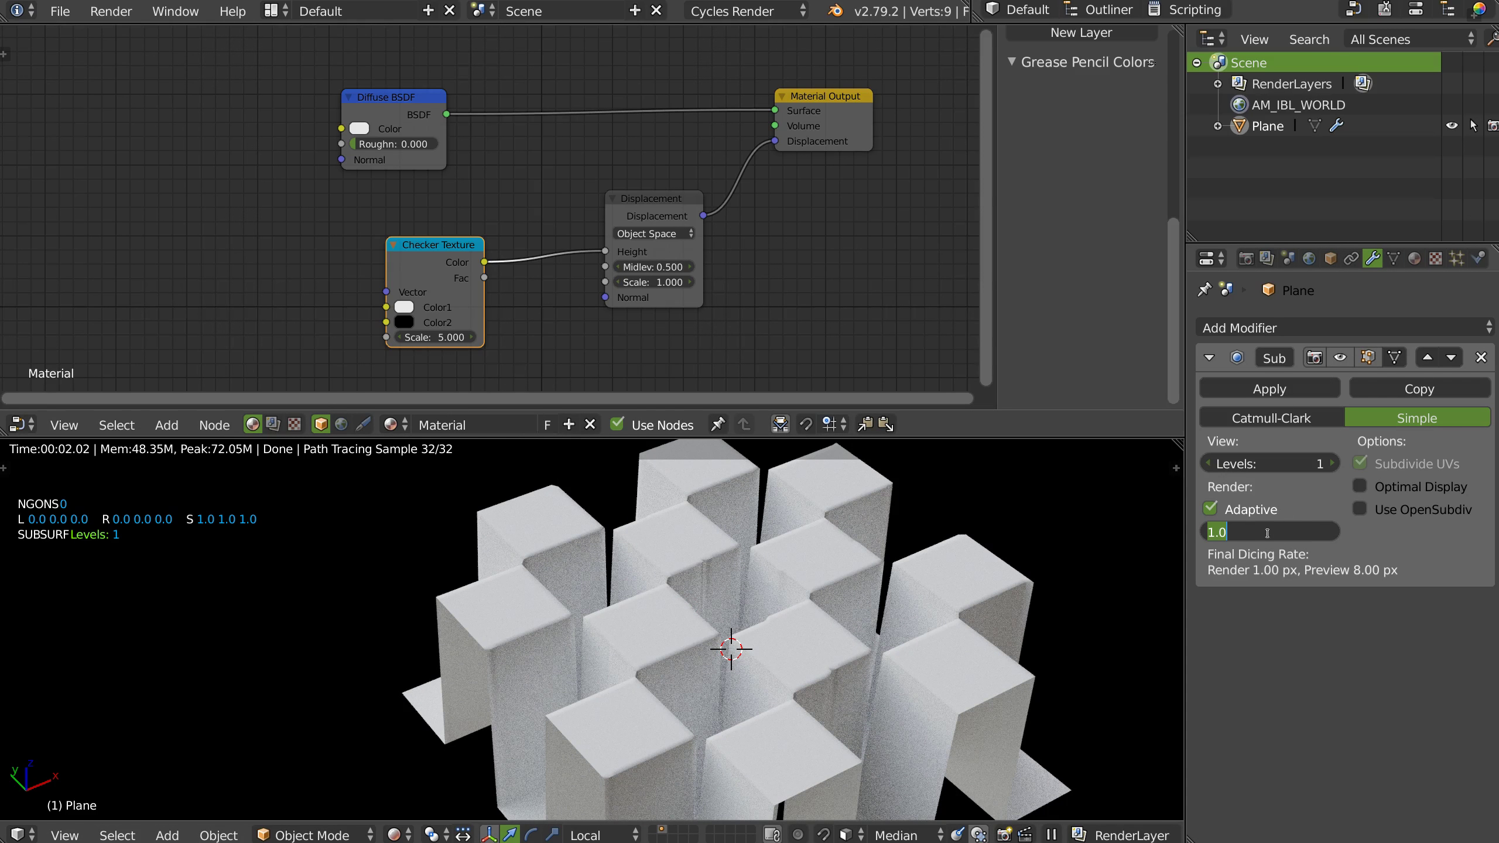
{"action": "type", "text": ".5"}
{"action": "key", "text": "Return"}
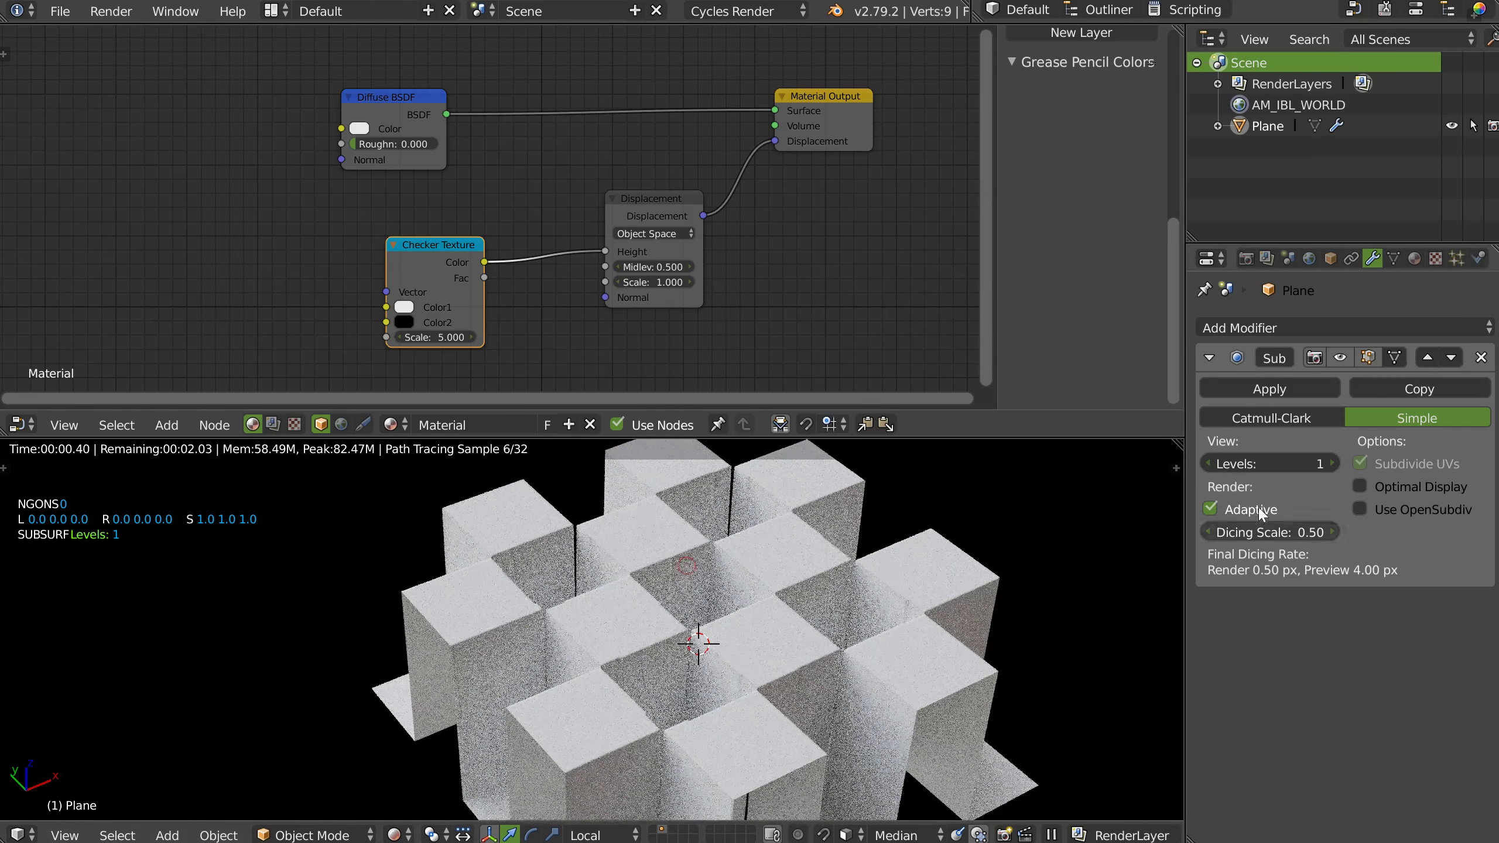
Set the subdivision modifier's dicing scale to 0.1 and inspect the rendered displacement.
{"action": "left_click", "coordinate": [1291, 530]}
{"action": "type", "text": ".1"}
{"action": "key", "text": "Return"}
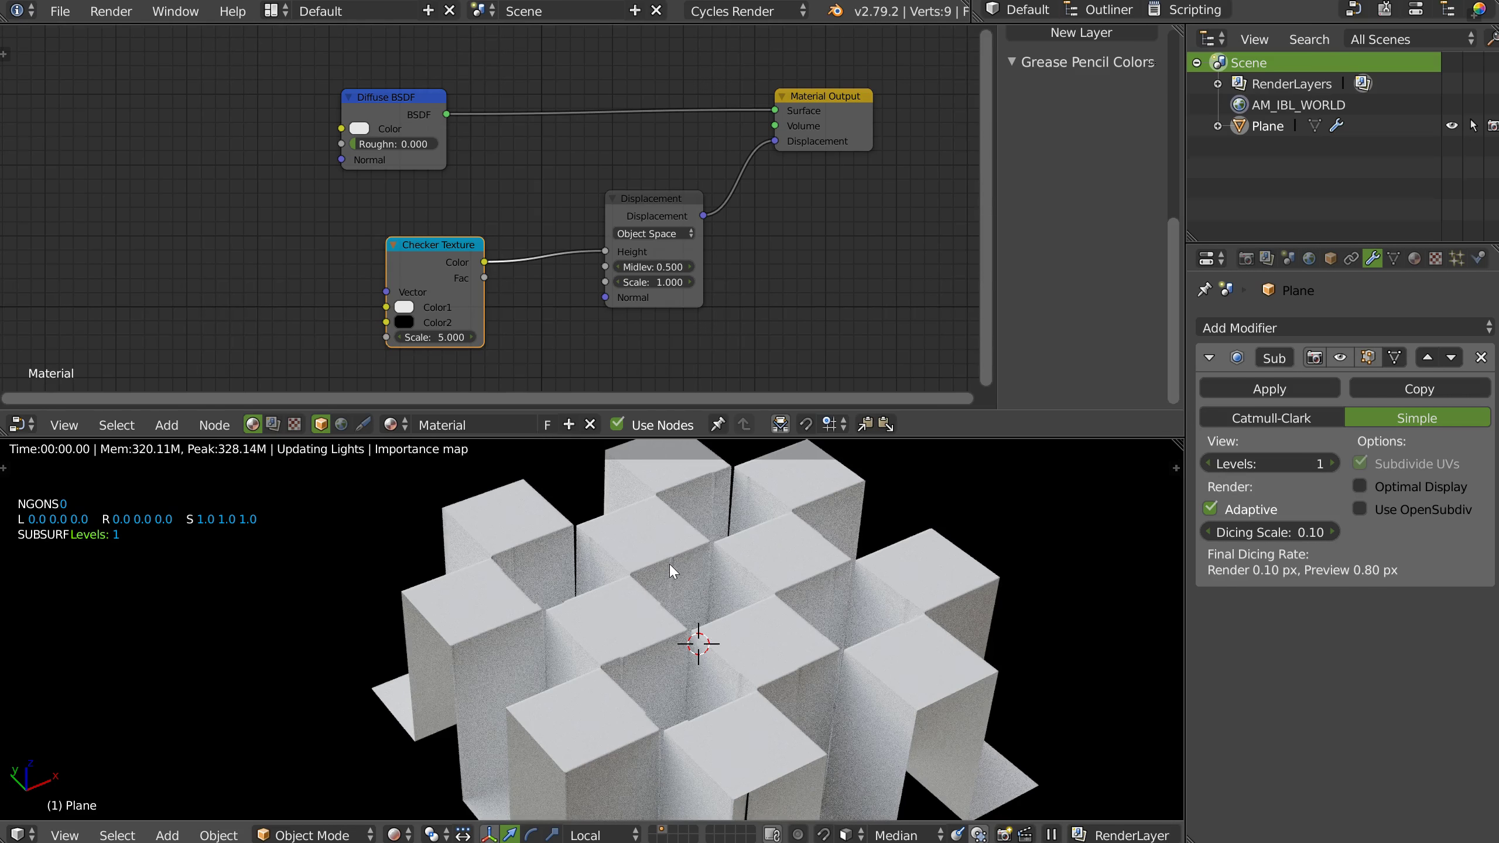
{"action": "scroll", "coordinate": [666, 566], "scroll_direction": "down", "scroll_amount": 2}
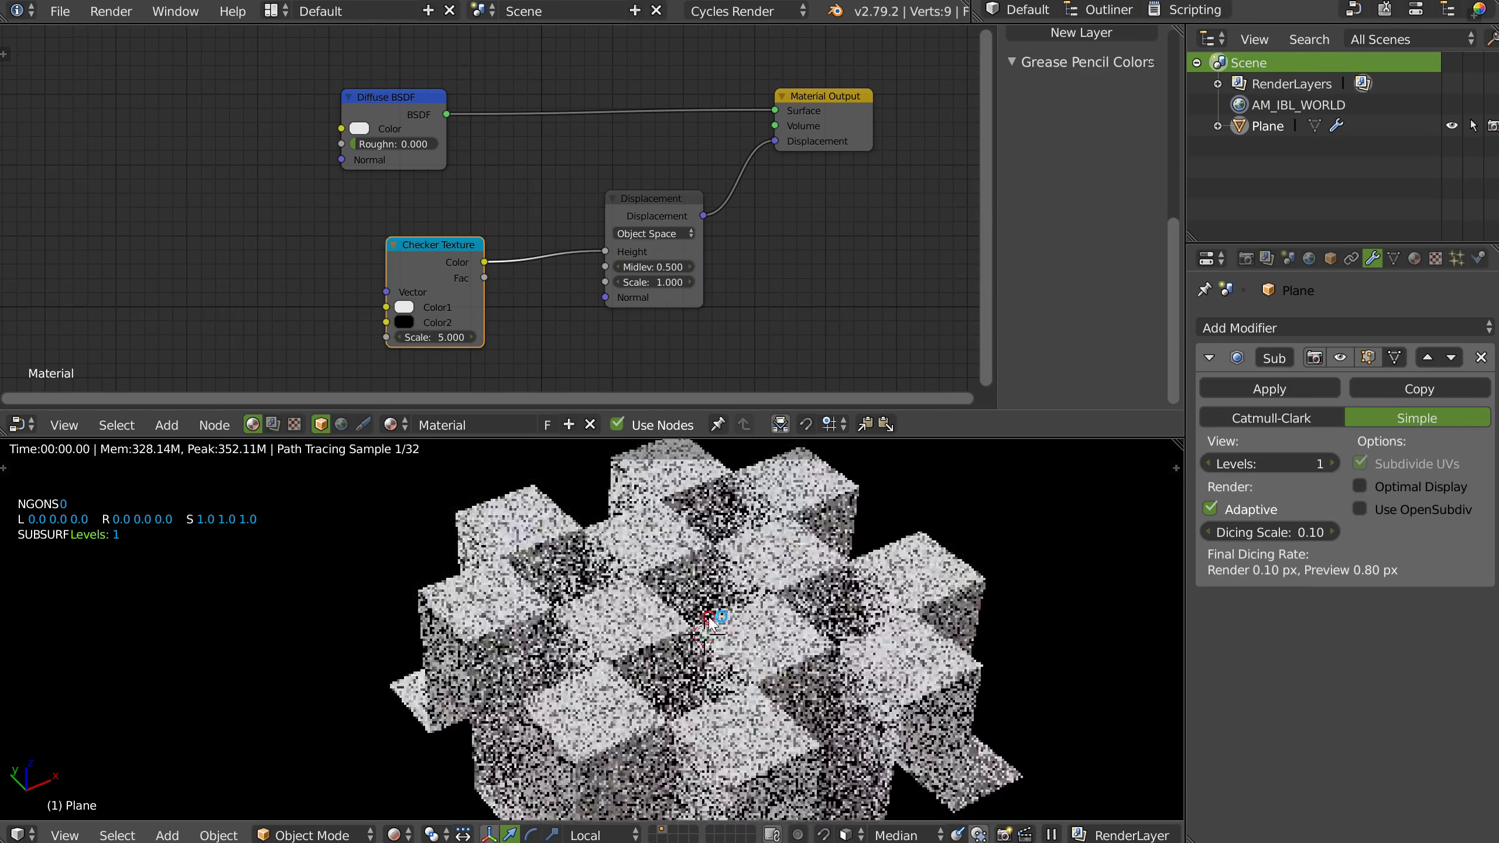
Set the subdivision modifier's dicing scale to 0.25.
{"action": "left_click", "coordinate": [1292, 532]}
{"action": "key", "text": "BackSpace"}
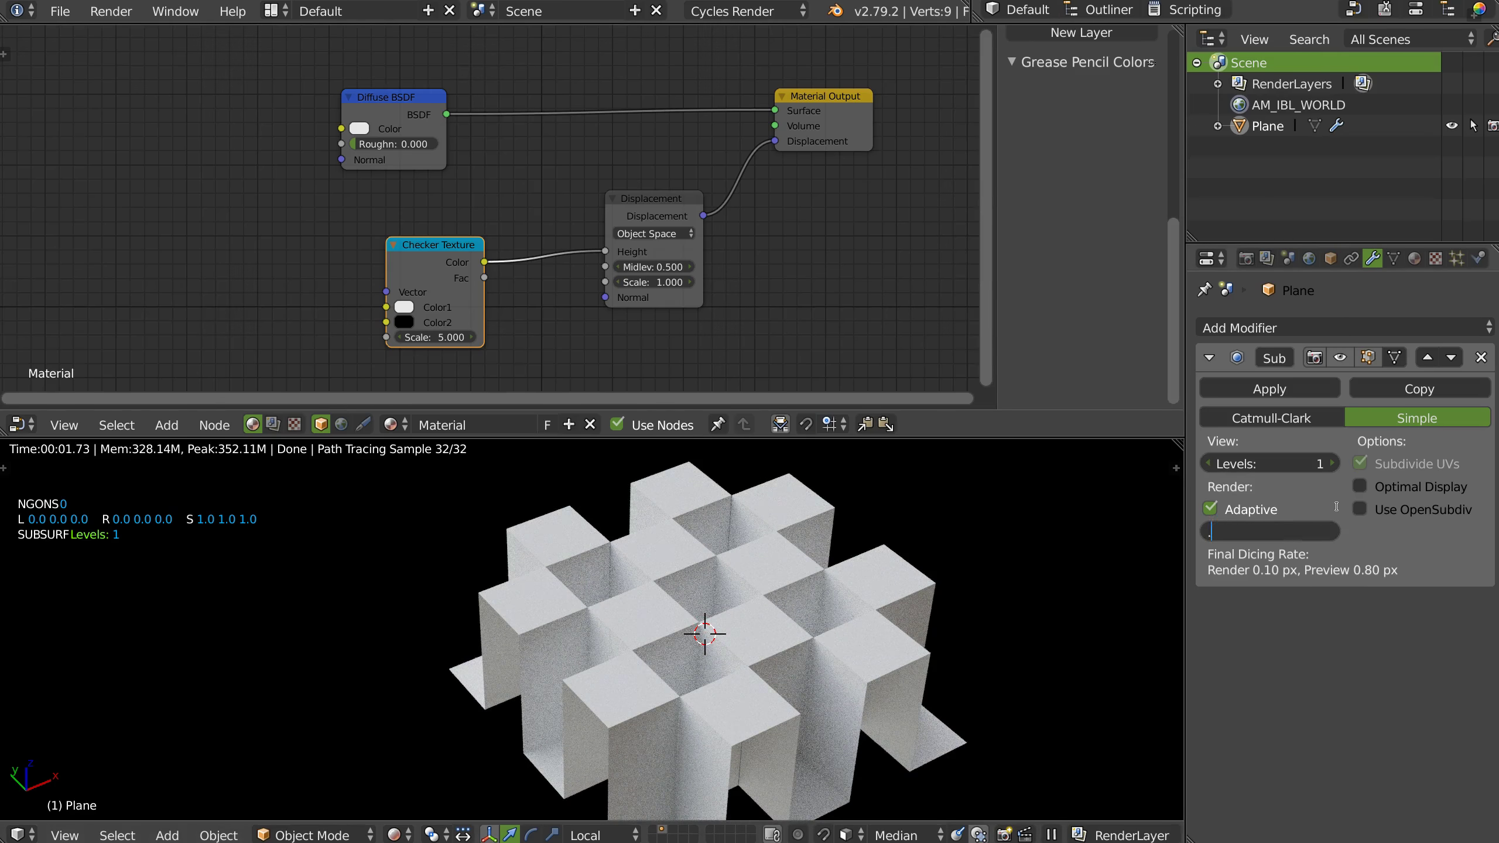
{"action": "key", "text": "Return"}
Try a Checker Texture scale of 10, inspect the rendered plane, and undo the change.
{"action": "middle_click_drag", "start_coordinate": [694, 567], "coordinate": [639, 555], "text": "shift"}
{"action": "middle_click_drag", "start_coordinate": [554, 512], "coordinate": [538, 556]}
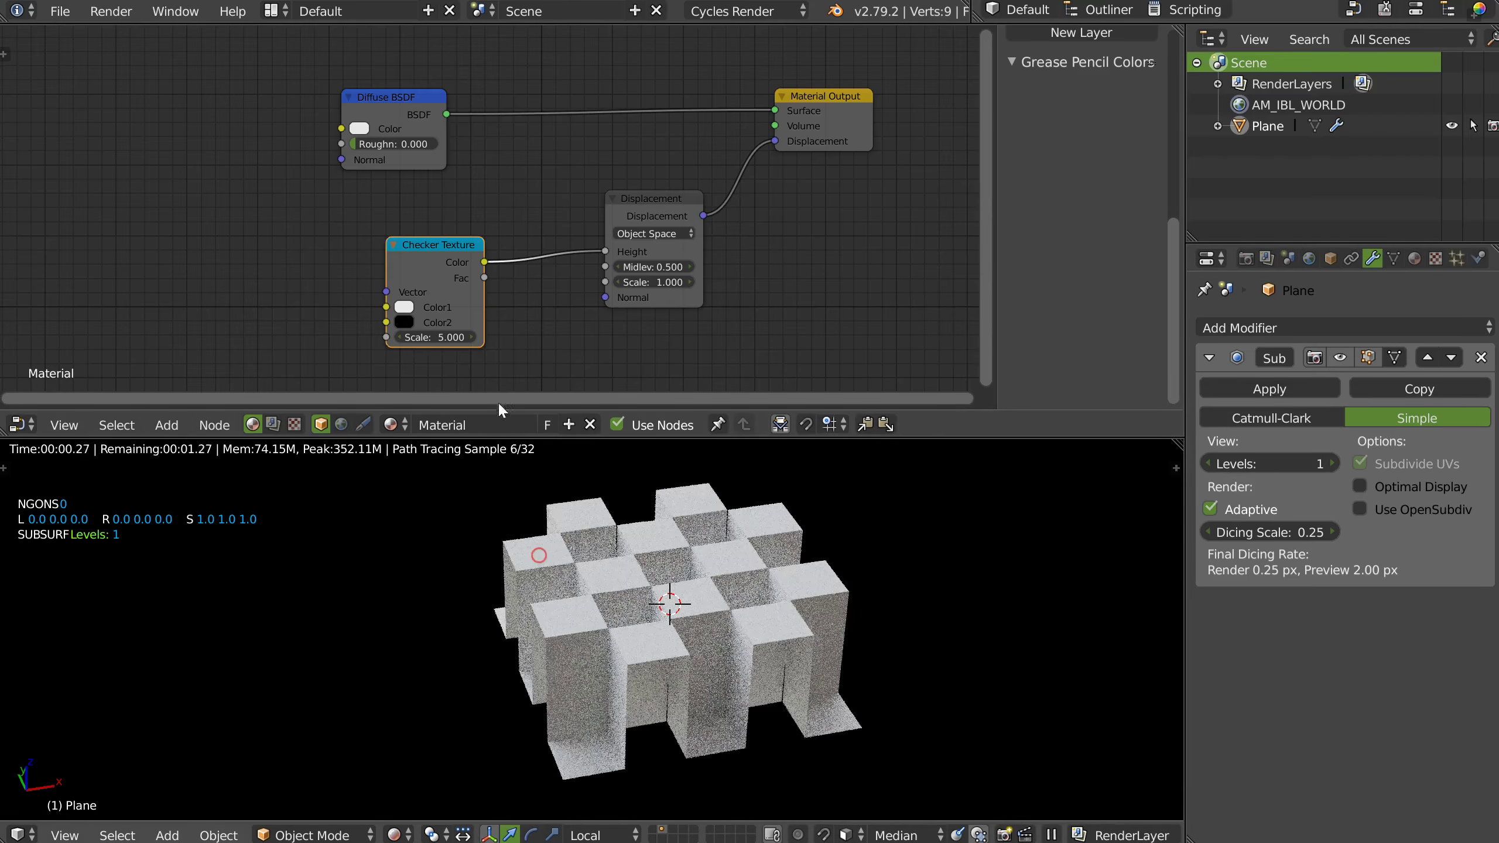
{"action": "left_click", "coordinate": [430, 338]}
{"action": "type", "text": "10"}
{"action": "key", "text": "Return"}
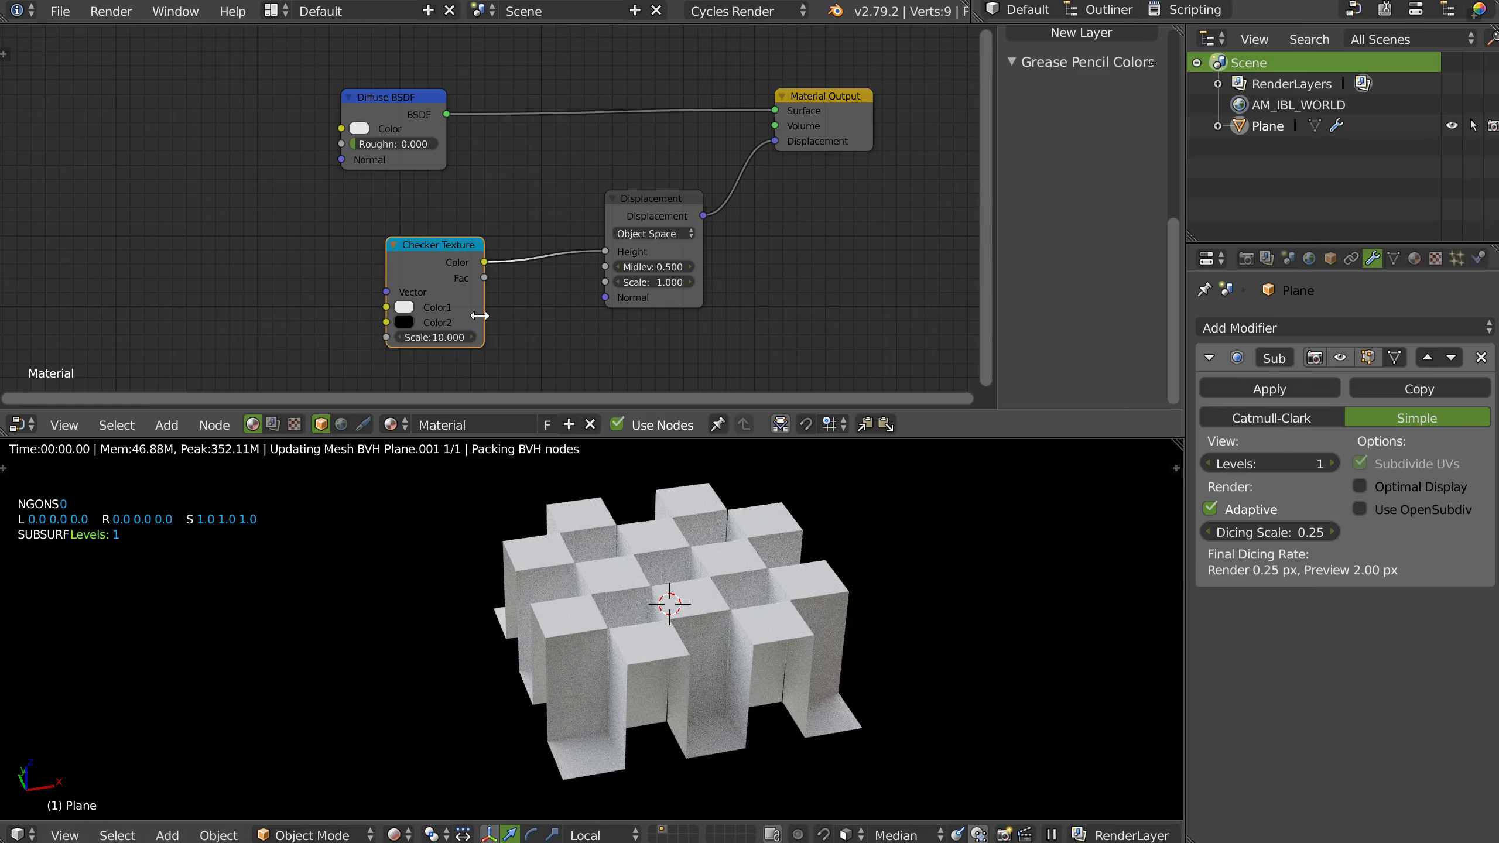
{"action": "middle_click_drag", "start_coordinate": [647, 579], "coordinate": [606, 606]}
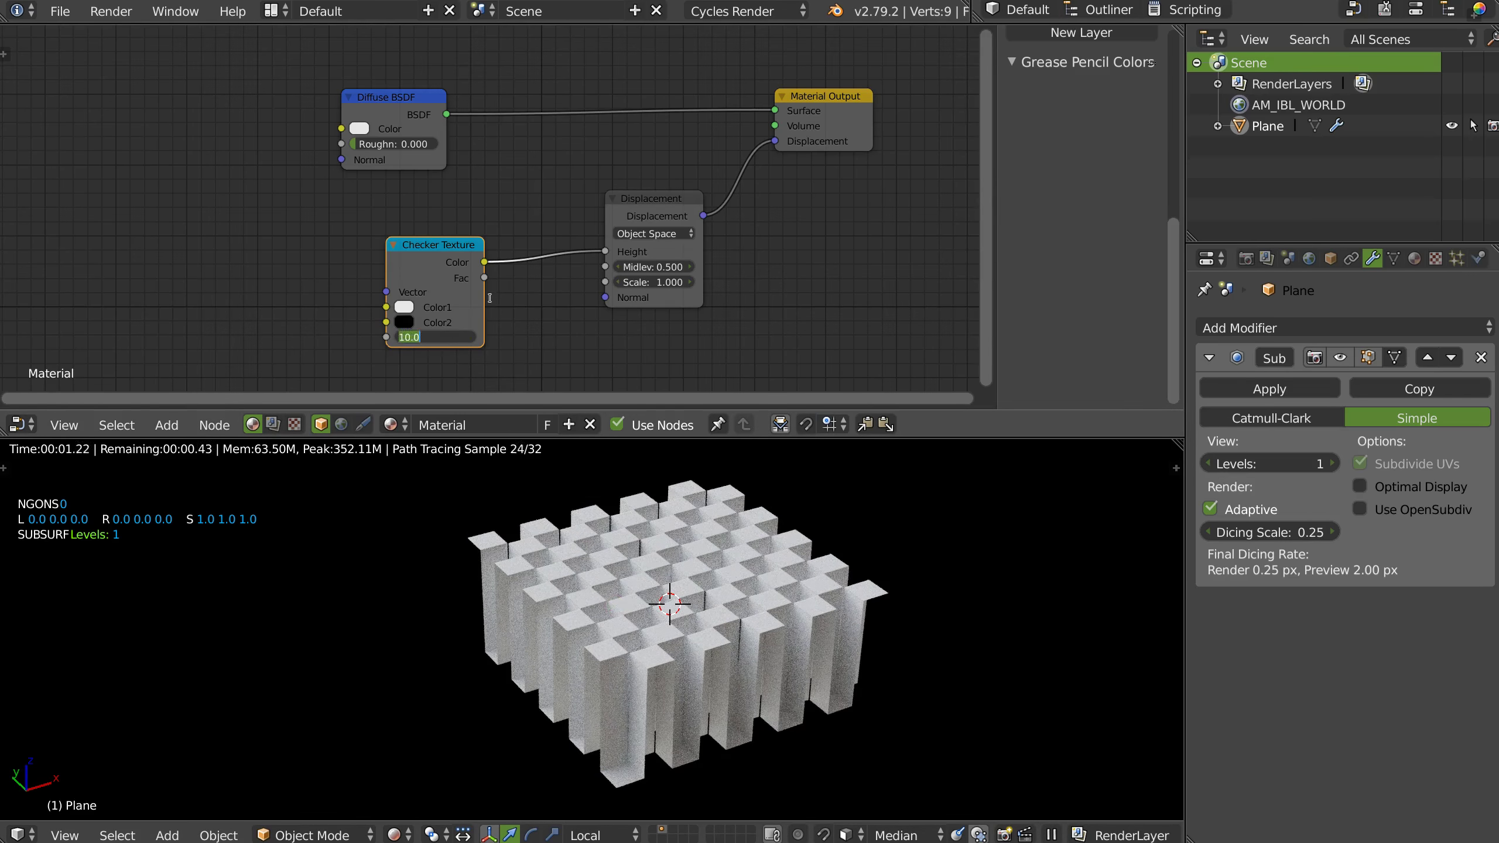
{"action": "key", "text": "ctrl+z"}
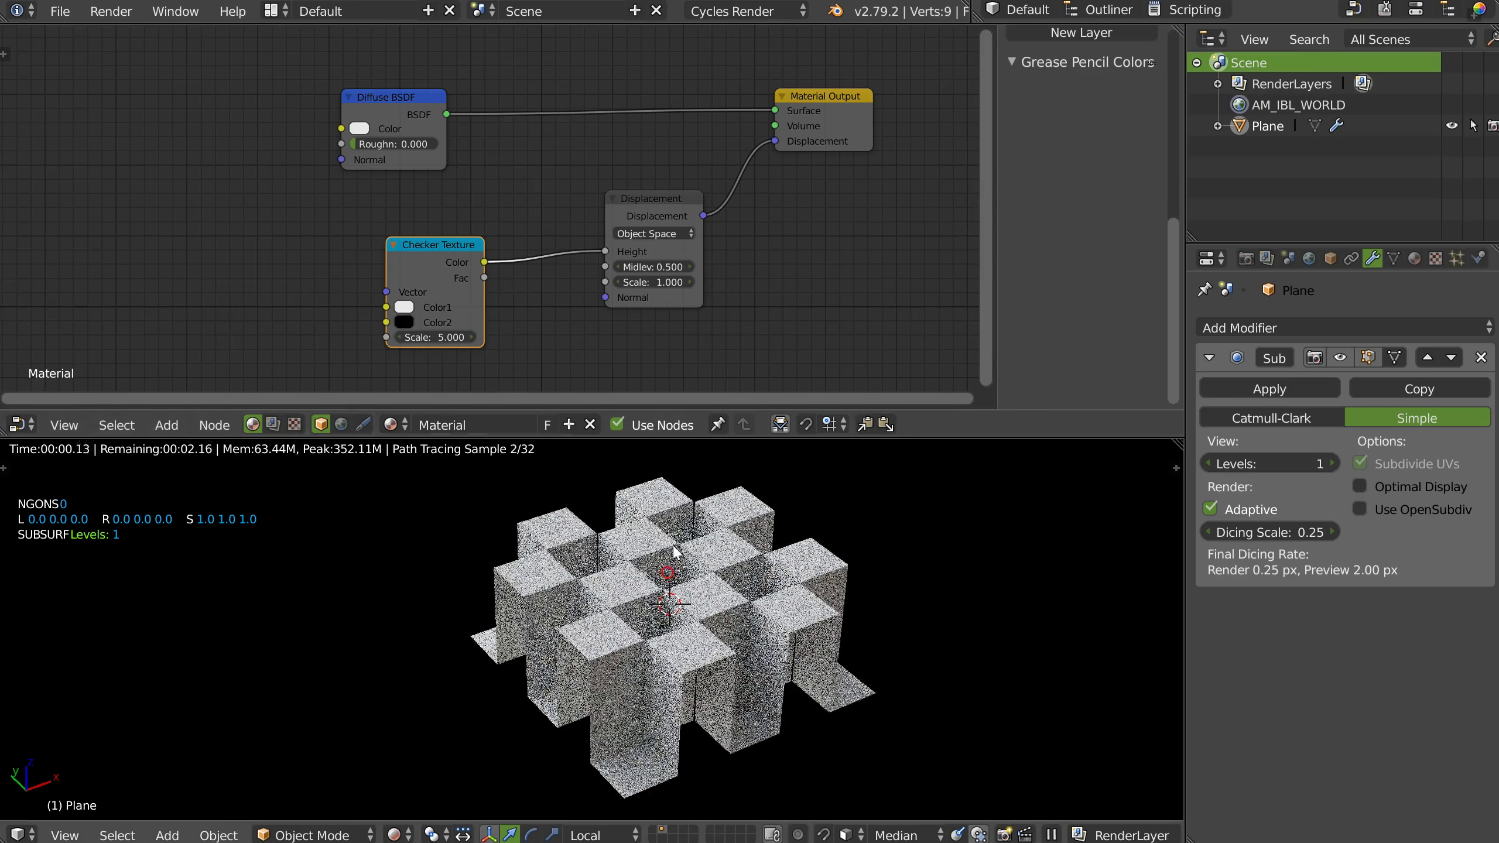
Check the Displacement node's space options and keep Object Space.
{"action": "scroll", "coordinate": [367, 213], "scroll_direction": "up", "scroll_amount": 2}
{"action": "left_click_drag", "start_coordinate": [332, 211], "coordinate": [360, 182]}
{"action": "left_click_drag", "start_coordinate": [630, 134], "coordinate": [609, 141]}
{"action": "left_click", "coordinate": [567, 184]}
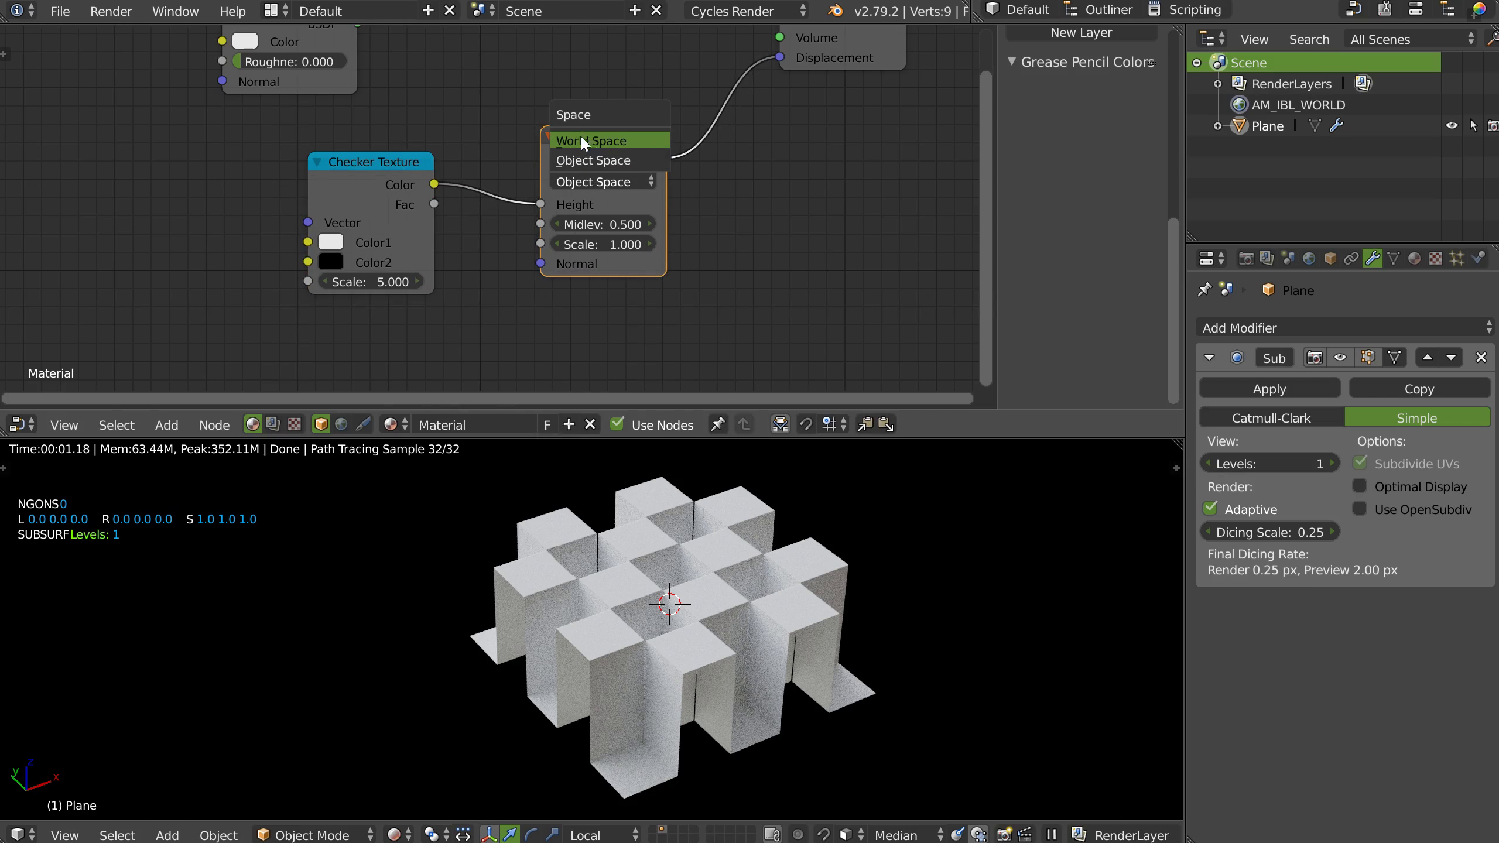
{"action": "left_click", "coordinate": [610, 160]}
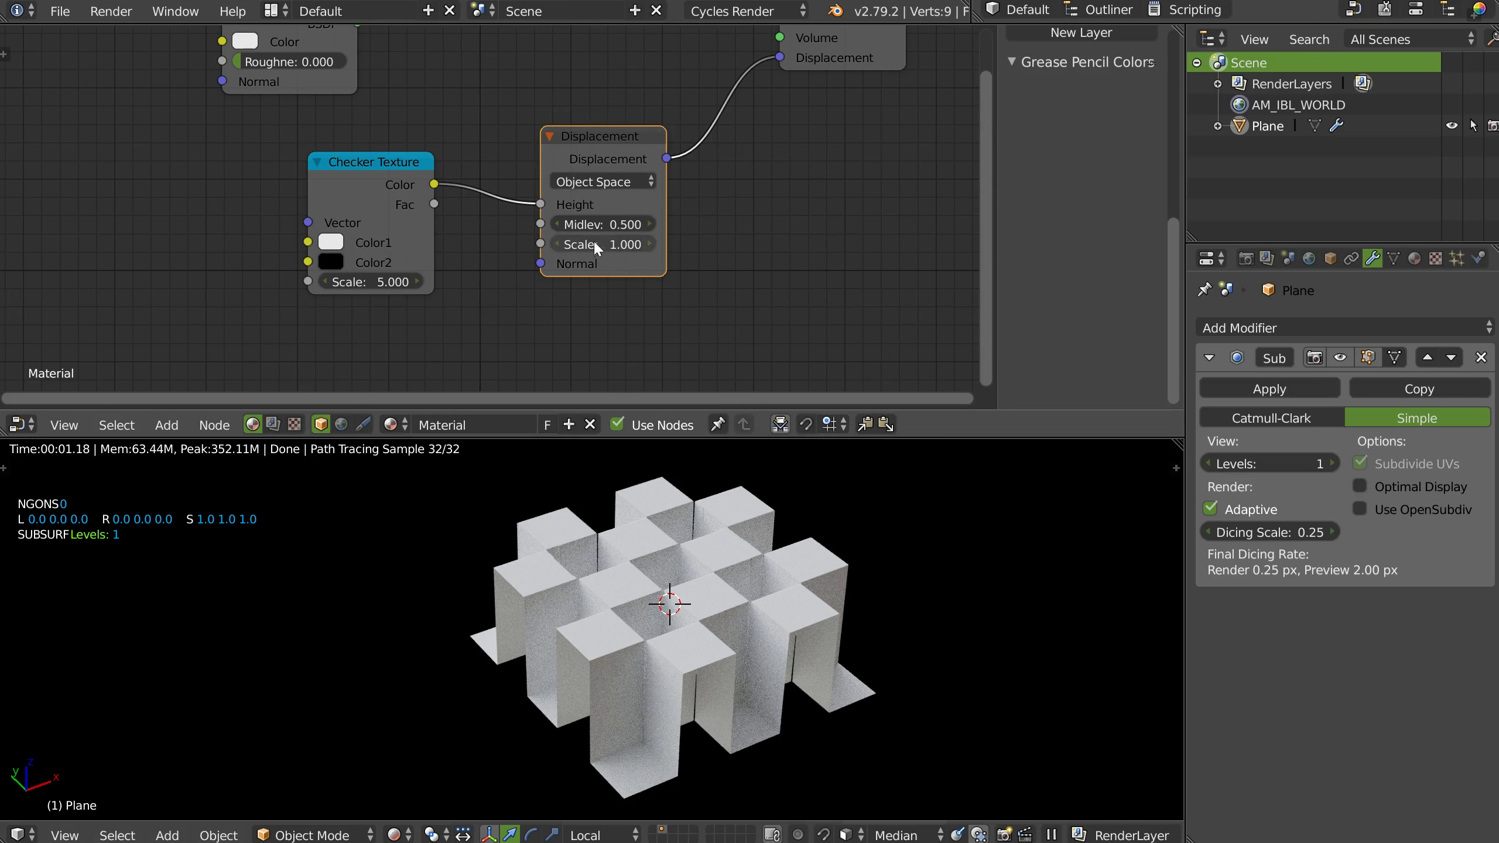
Widen the Displacement node and set its scale to 0.2.
{"action": "left_click_drag", "start_coordinate": [668, 214], "coordinate": [697, 216]}
{"action": "left_click", "coordinate": [634, 239]}
{"action": "type", "text": ".2"}
{"action": "key", "text": "Return"}
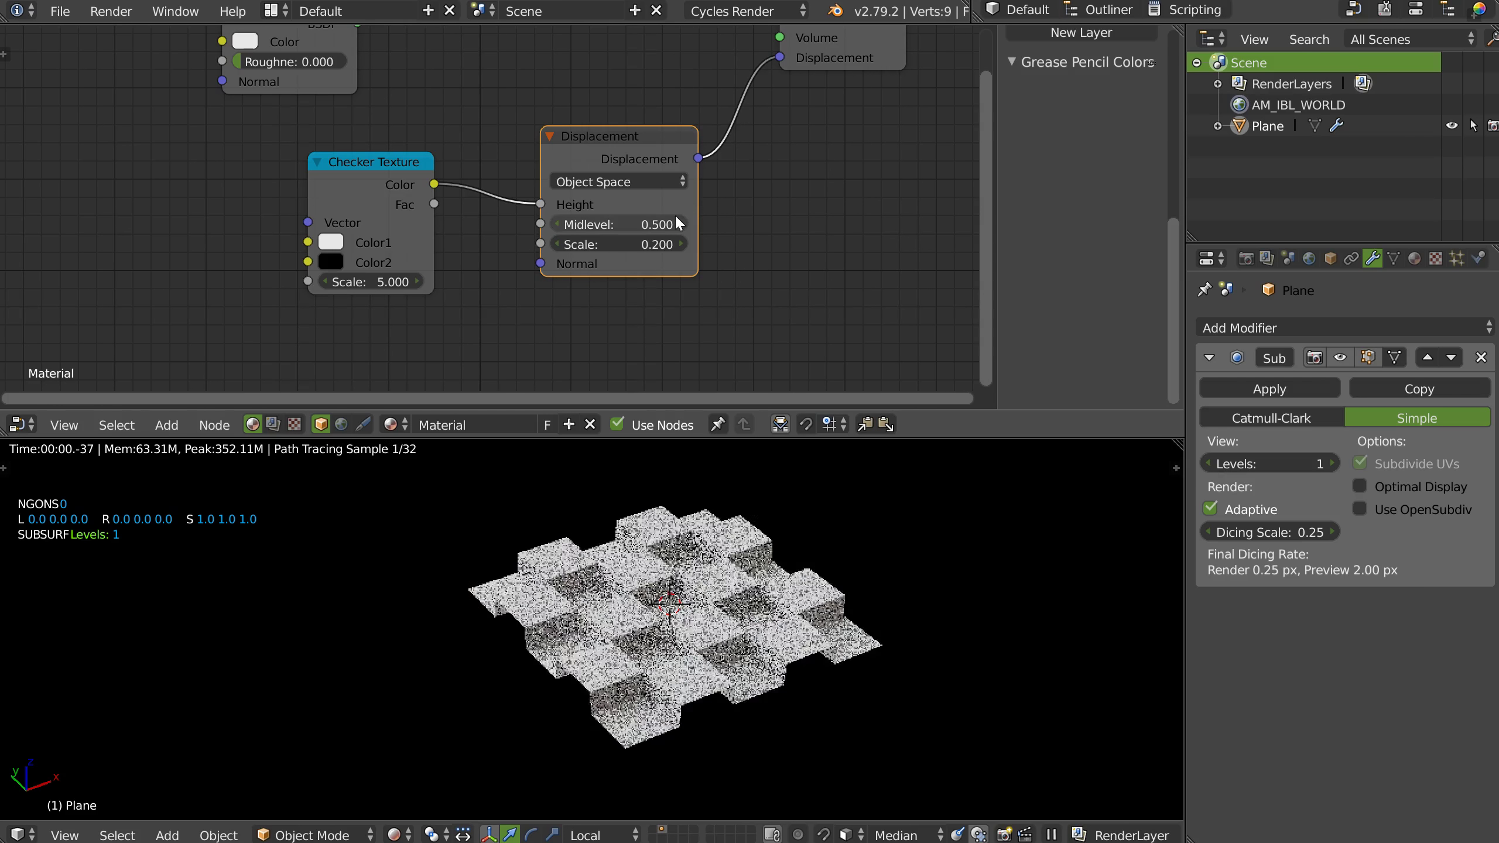
Set the Displacement node's scale to 1.
{"action": "left_click", "coordinate": [621, 239]}
{"action": "type", "text": "1"}
{"action": "key", "text": "Return"}
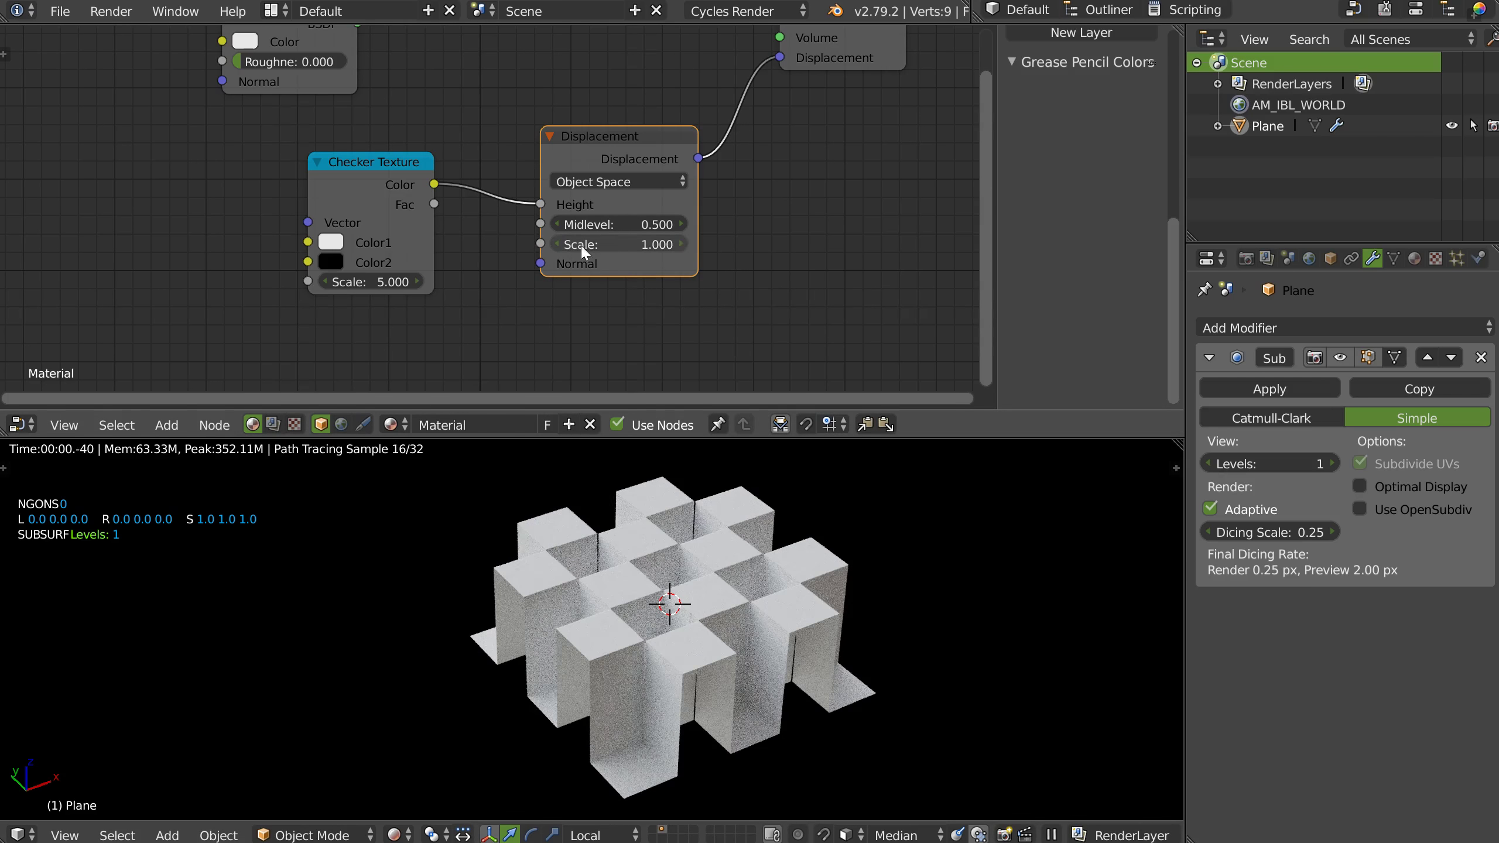
Try a Displacement scale of 5, and return the scale to 1.
{"action": "left_click", "coordinate": [600, 247]}
{"action": "type", "text": "5"}
{"action": "key", "text": "Return"}
{"action": "left_click", "coordinate": [617, 243]}
{"action": "type", "text": "1"}
{"action": "key", "text": "Return"}
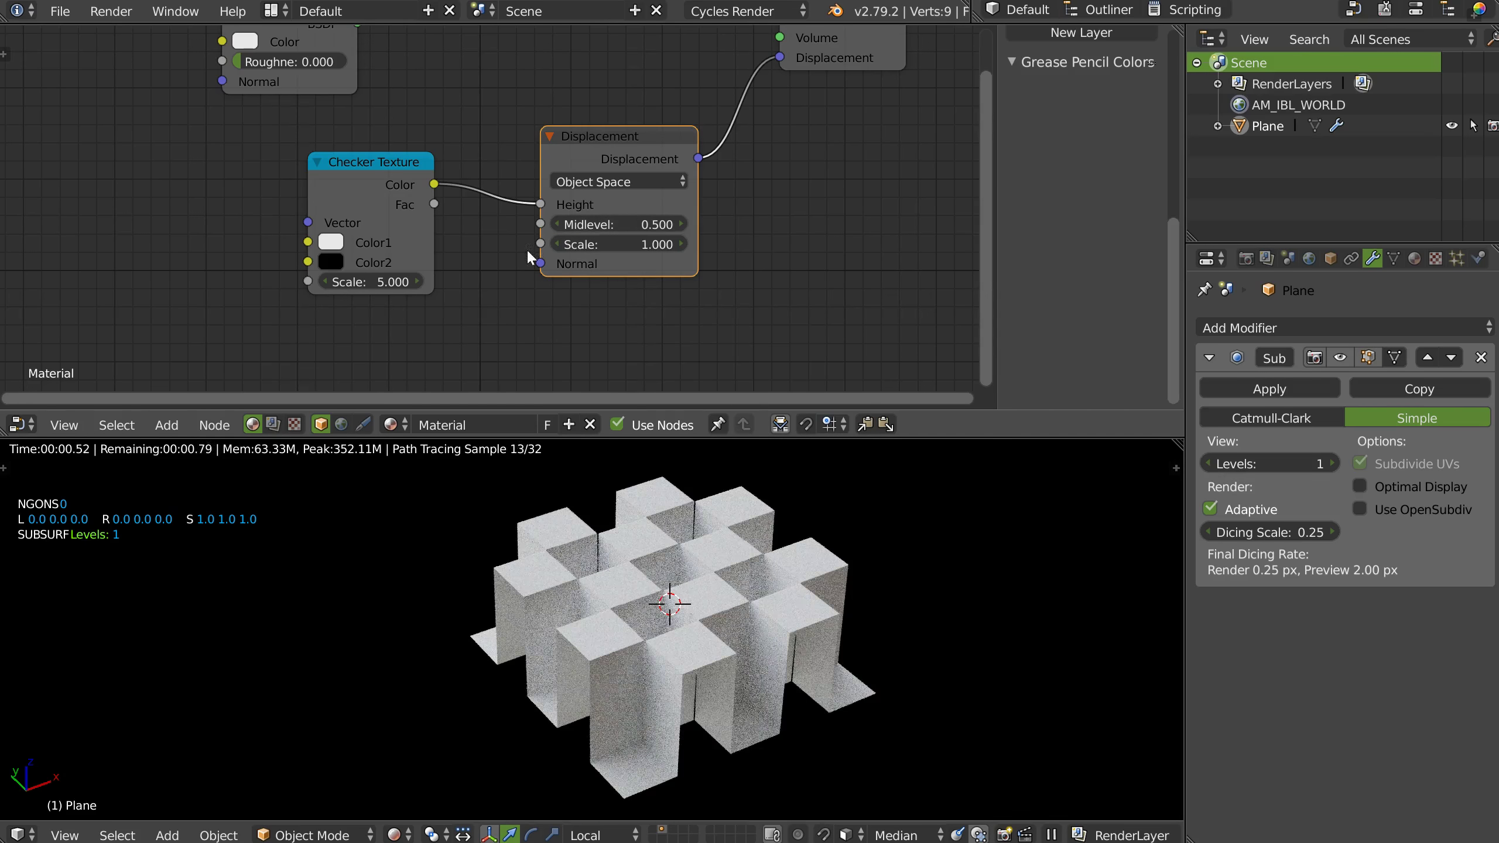
Sketch a grease pencil baseline beside the Displacement node, with a hatched box above it and an upward arrow.
{"action": "middle_click_drag", "start_coordinate": [840, 199], "coordinate": [643, 176]}
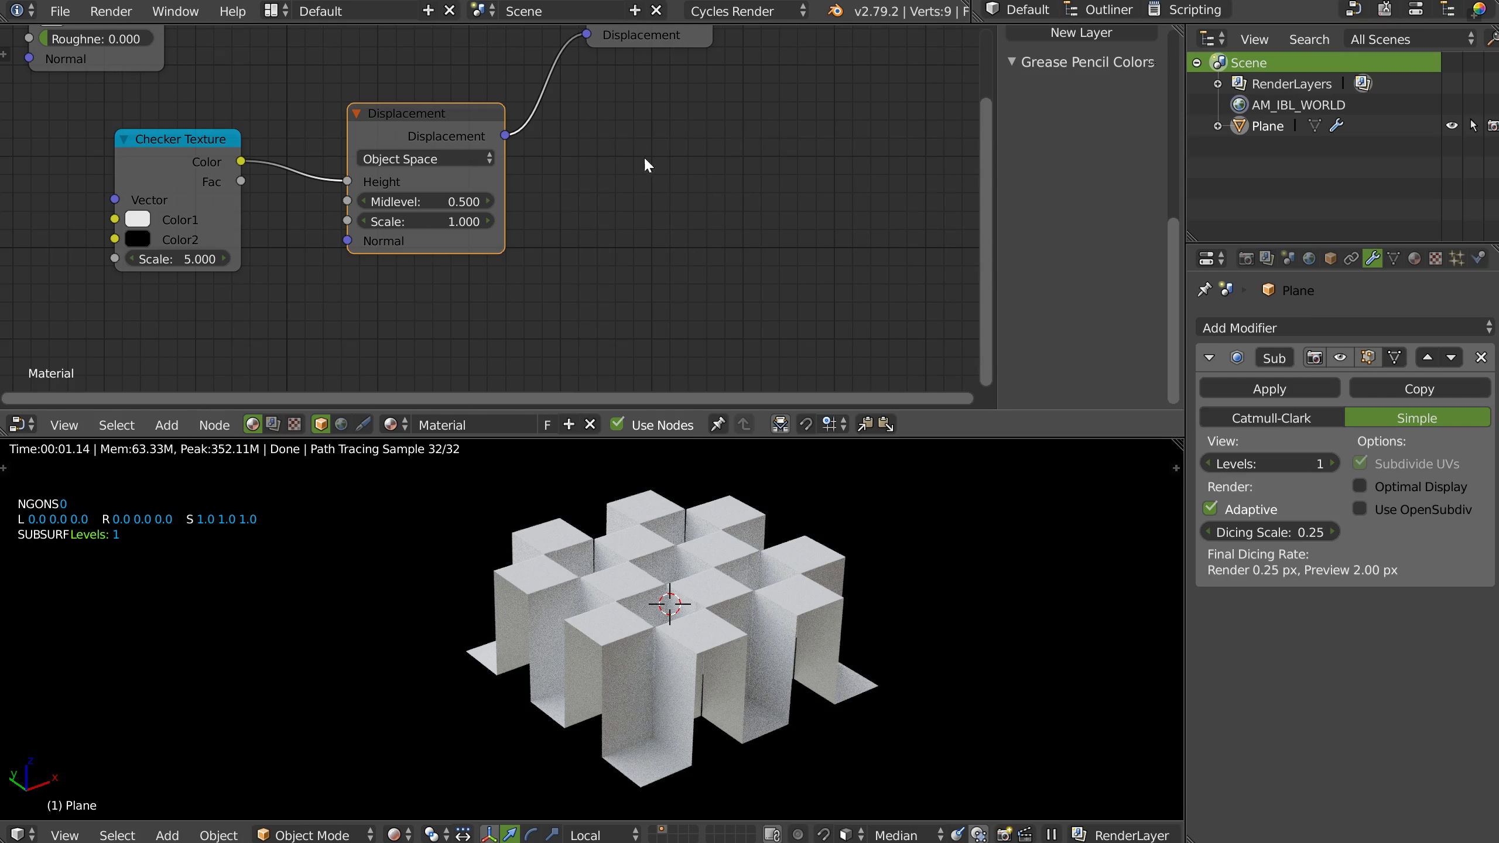
{"action": "mouse_move", "coordinate": [675, 216]}
{"action": "left_mouse_down"}
{"action": "mouse_move", "coordinate": [696, 210]}
{"action": "mouse_move", "coordinate": [614, 202]}
{"action": "mouse_move", "coordinate": [739, 207]}
{"action": "left_mouse_up"}
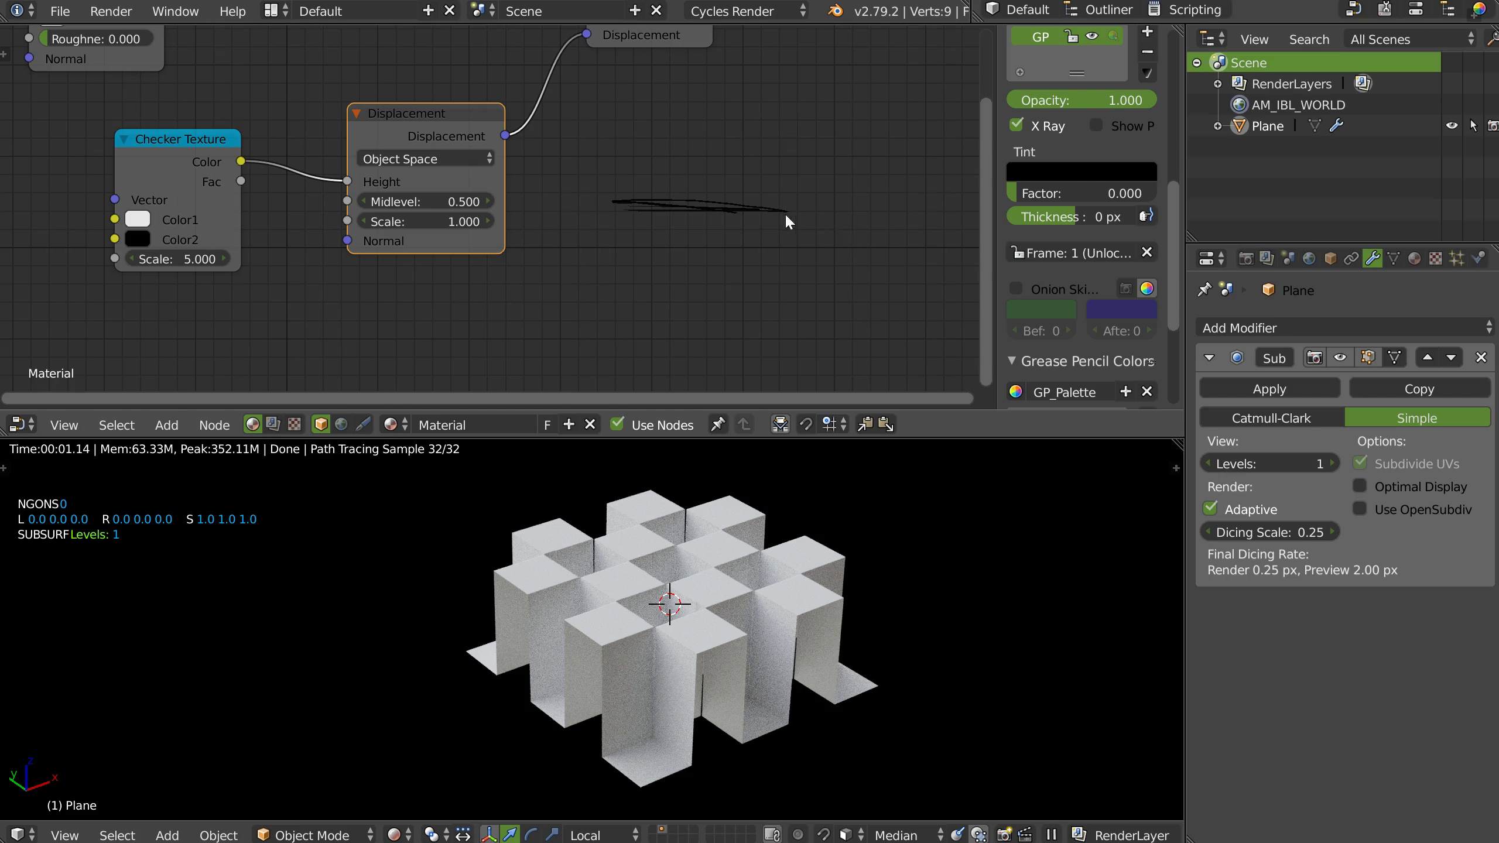
{"action": "mouse_move", "coordinate": [827, 201]}
{"action": "left_mouse_down"}
{"action": "mouse_move", "coordinate": [824, 115]}
{"action": "mouse_move", "coordinate": [617, 198]}
{"action": "mouse_move", "coordinate": [622, 218]}
{"action": "left_mouse_up"}
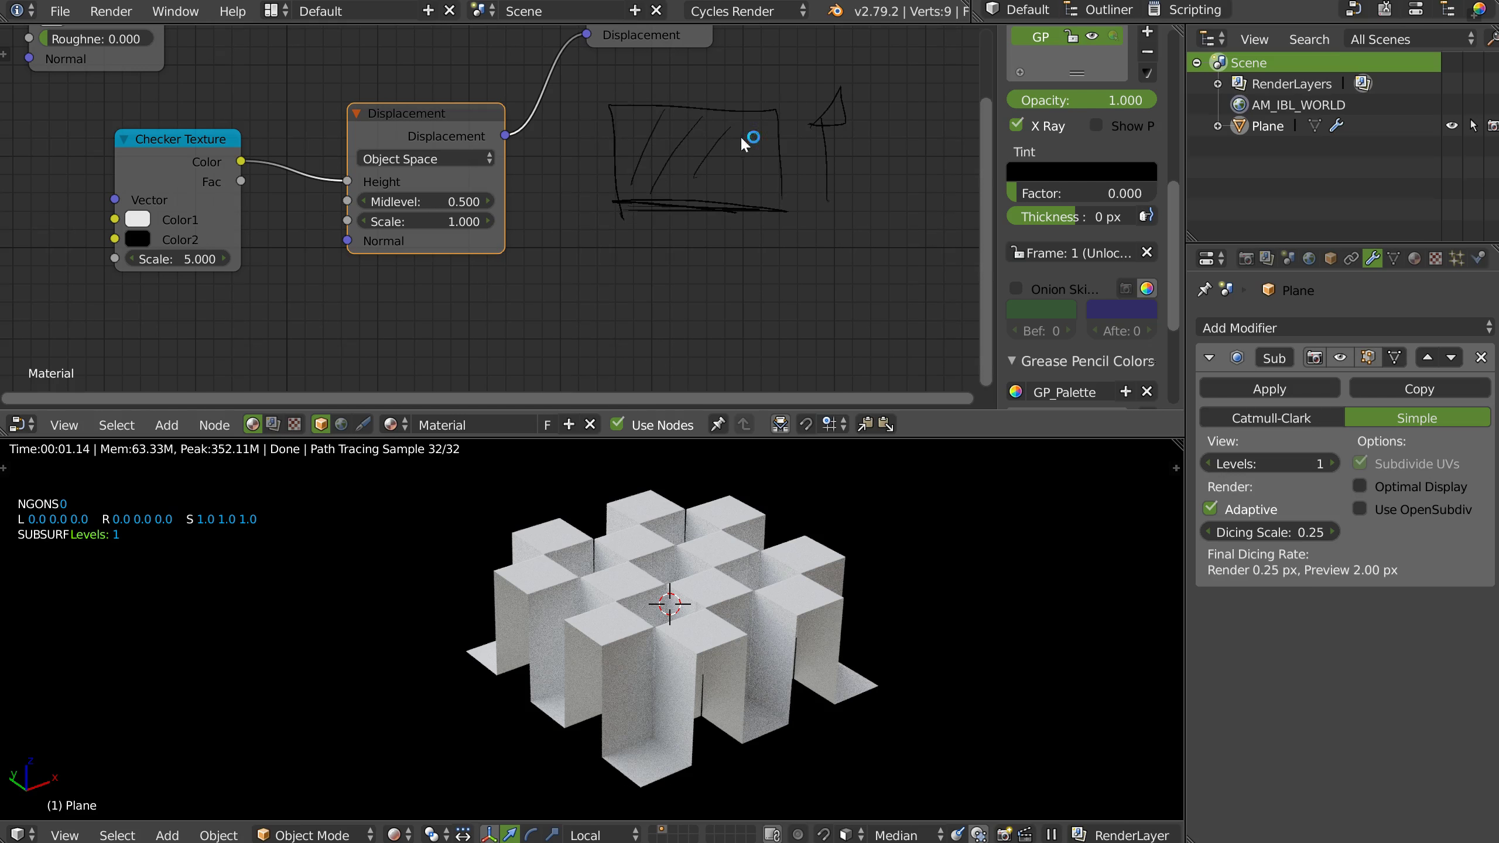
Sketch a second grease pencil box below the baseline and fill it with diagonal hatching.
{"action": "left_click_drag", "start_coordinate": [779, 215], "coordinate": [772, 328]}
{"action": "left_click_drag", "start_coordinate": [632, 309], "coordinate": [635, 305]}
{"action": "left_click_drag", "start_coordinate": [625, 328], "coordinate": [788, 324]}
{"action": "mouse_move", "coordinate": [672, 213]}
{"action": "left_mouse_down"}
{"action": "mouse_move", "coordinate": [644, 318]}
{"action": "mouse_move", "coordinate": [648, 303]}
{"action": "left_mouse_up"}
{"action": "left_click_drag", "start_coordinate": [719, 214], "coordinate": [669, 322]}
{"action": "mouse_move", "coordinate": [742, 213]}
{"action": "left_mouse_down"}
{"action": "mouse_move", "coordinate": [705, 301]}
{"action": "mouse_move", "coordinate": [719, 294]}
{"action": "left_mouse_up"}
{"action": "left_click_drag", "start_coordinate": [767, 234], "coordinate": [737, 316]}
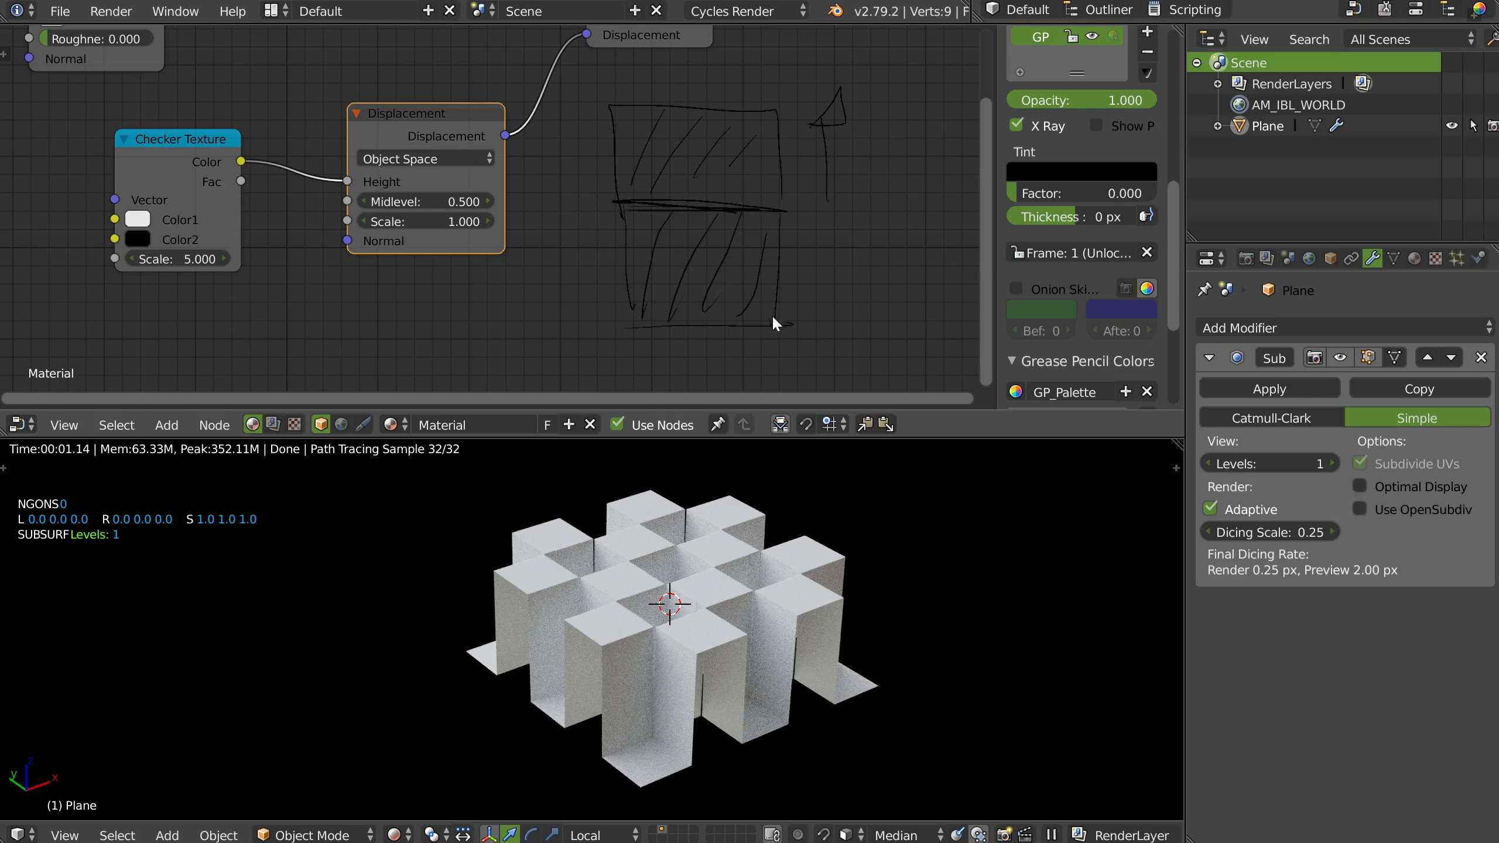
Sketch a grease pencil box straddling a horizontal midline, beside the earlier diagram, and fill it with diagonal hatching.
{"action": "middle_click_drag", "start_coordinate": [872, 240], "coordinate": [597, 242]}
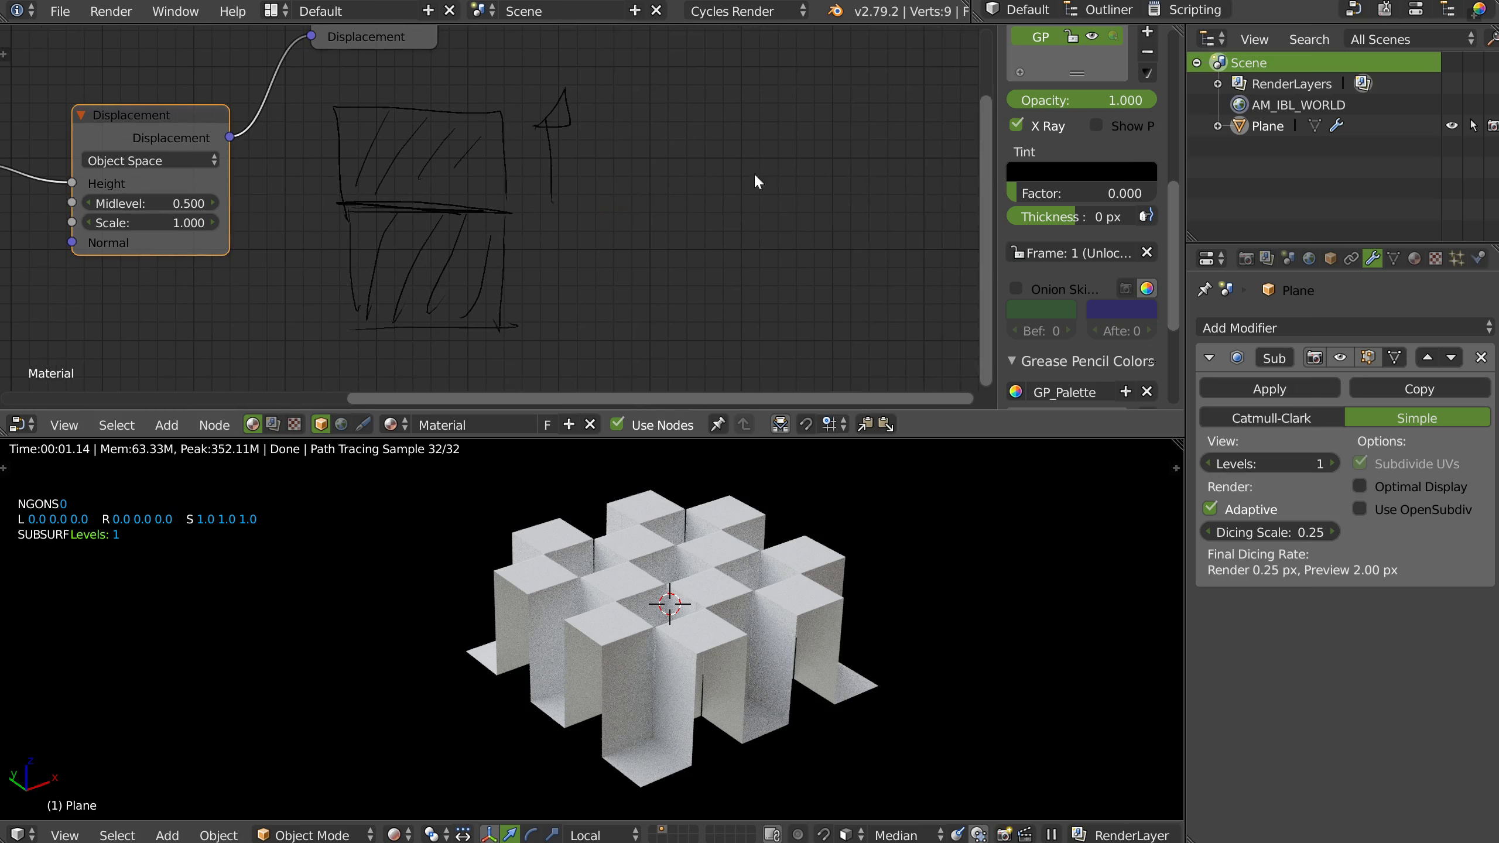
{"action": "left_click_drag", "start_coordinate": [655, 210], "coordinate": [810, 209]}
{"action": "left_click_drag", "start_coordinate": [636, 145], "coordinate": [656, 288]}
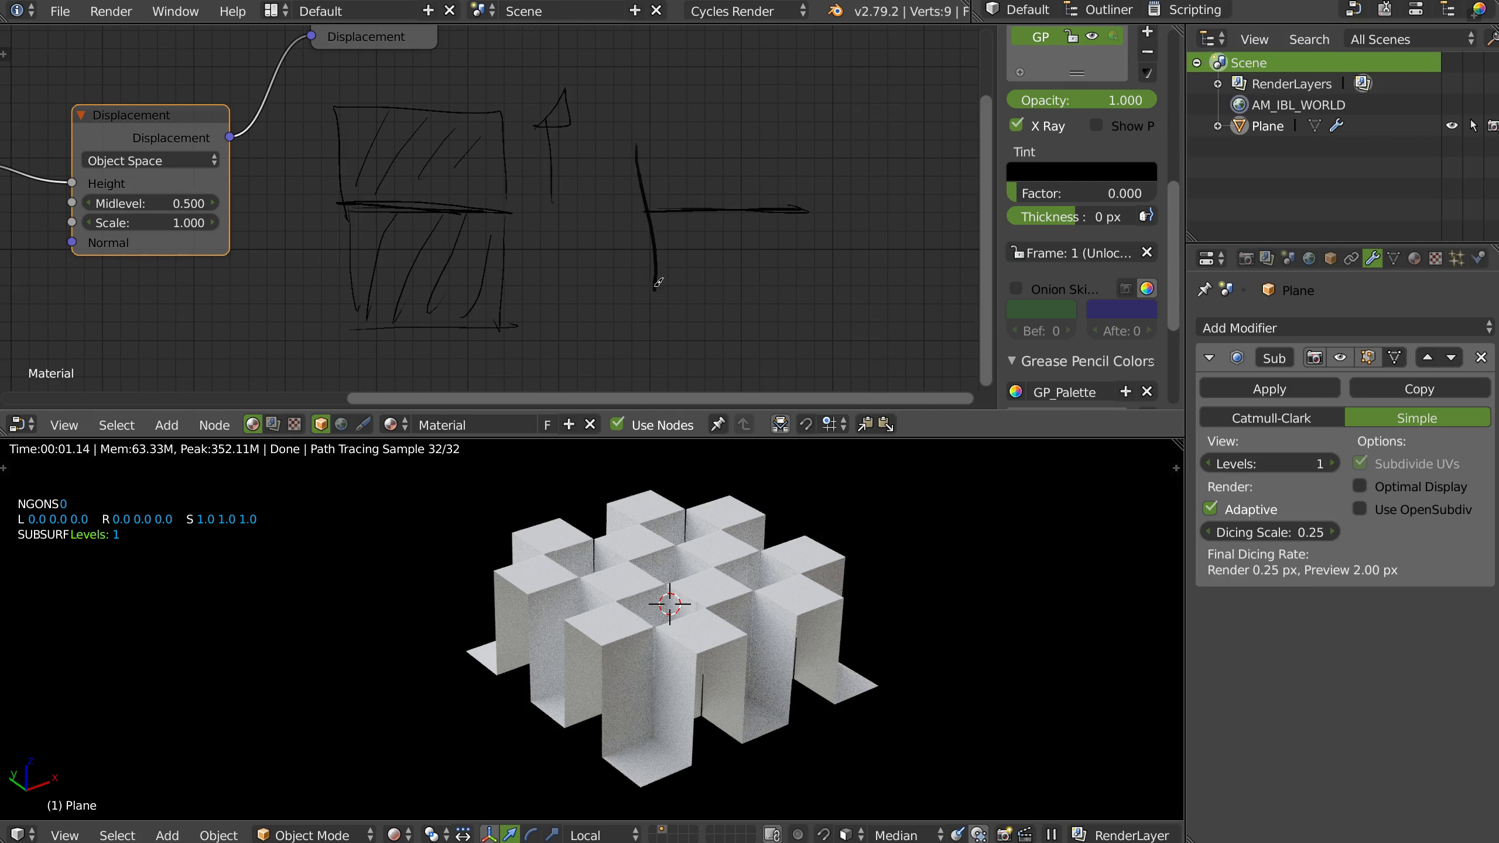
{"action": "left_click_drag", "start_coordinate": [820, 266], "coordinate": [830, 265]}
{"action": "left_click_drag", "start_coordinate": [814, 132], "coordinate": [824, 271]}
{"action": "left_click_drag", "start_coordinate": [642, 143], "coordinate": [845, 146]}
{"action": "left_click_drag", "start_coordinate": [708, 147], "coordinate": [670, 299]}
{"action": "left_click_drag", "start_coordinate": [759, 158], "coordinate": [711, 286]}
{"action": "left_click_drag", "start_coordinate": [819, 148], "coordinate": [770, 272]}
{"action": "left_click_drag", "start_coordinate": [788, 273], "coordinate": [810, 217]}
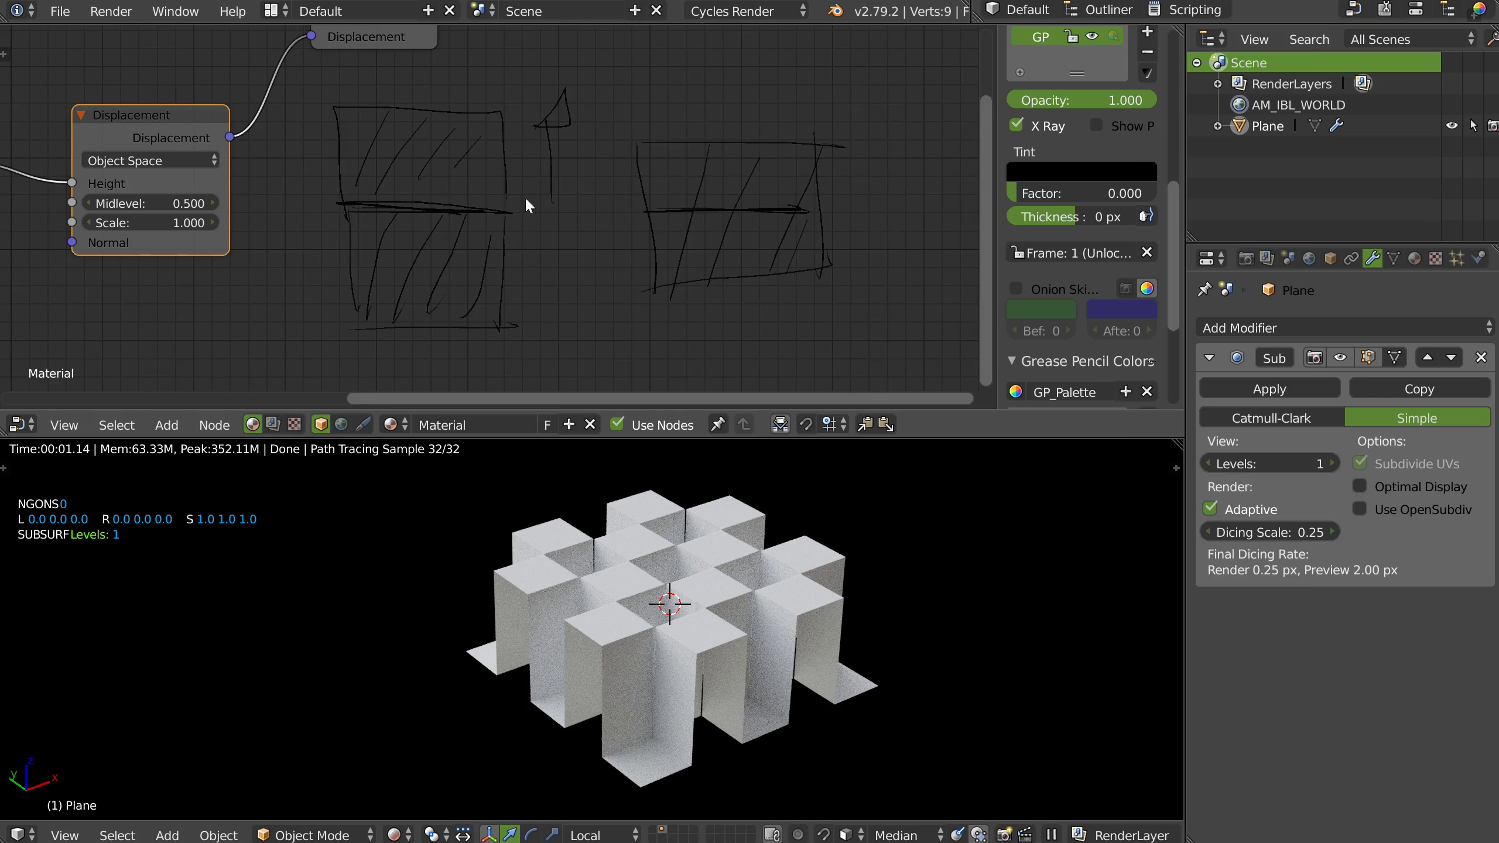
Try Displacement midlevels of 1 and 0, and return the midlevel to 0.5.
{"action": "middle_click_drag", "start_coordinate": [508, 241], "coordinate": [753, 241]}
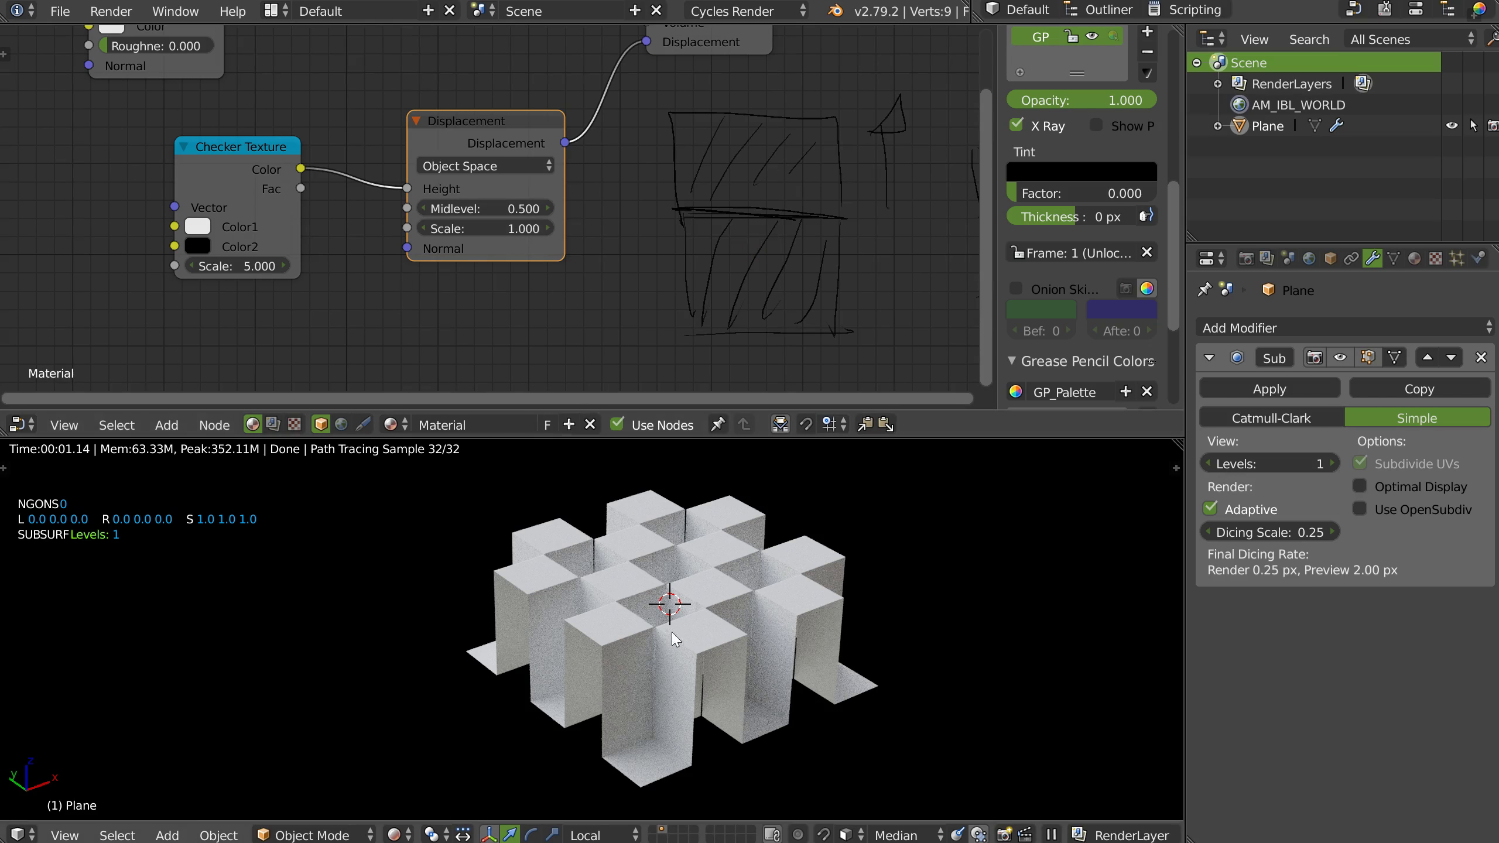
{"action": "type", "text": "1"}
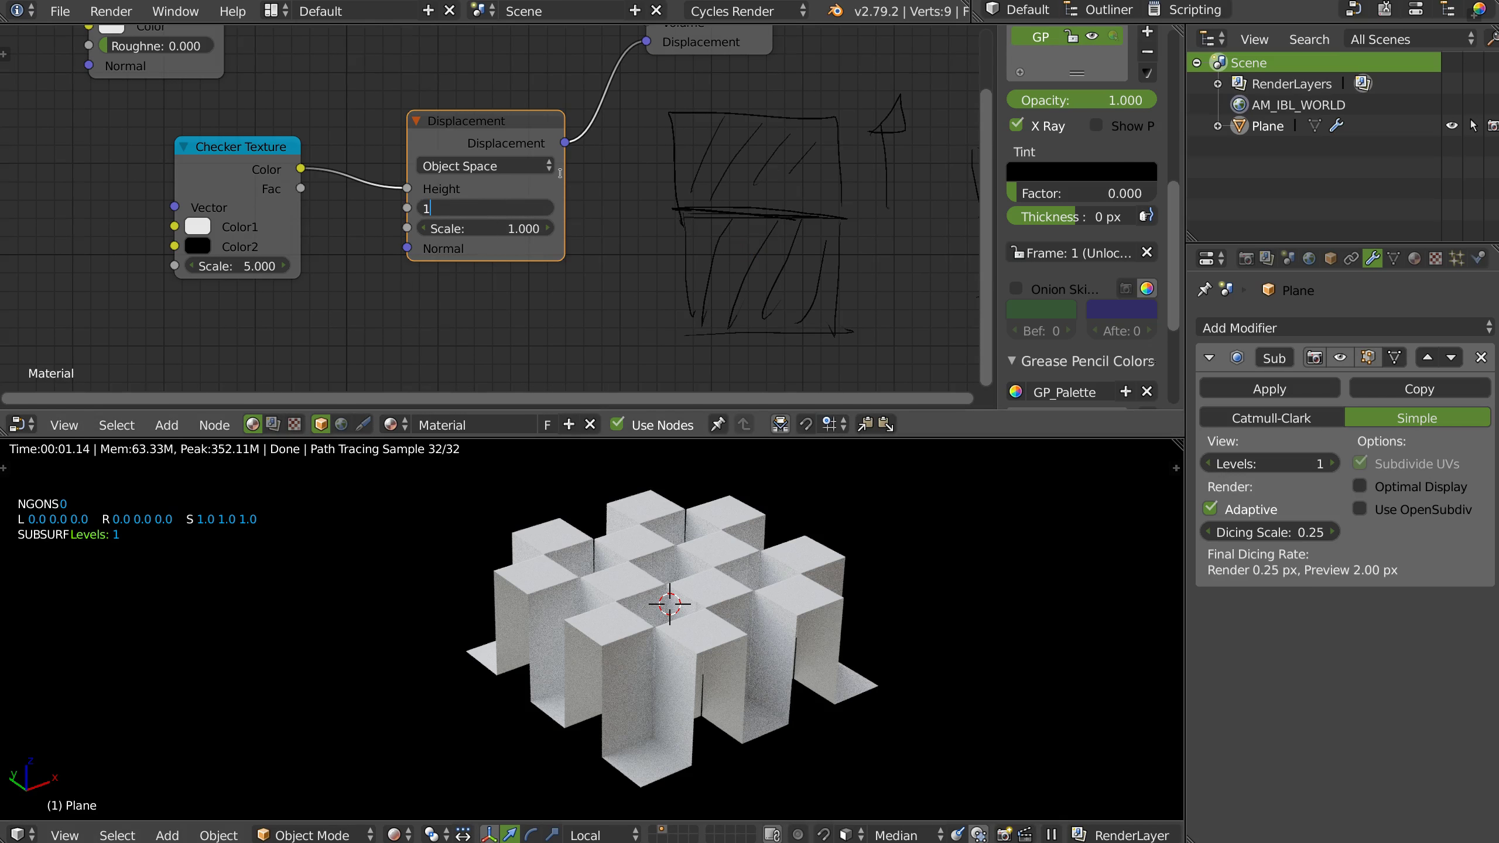
{"action": "key", "text": "Return"}
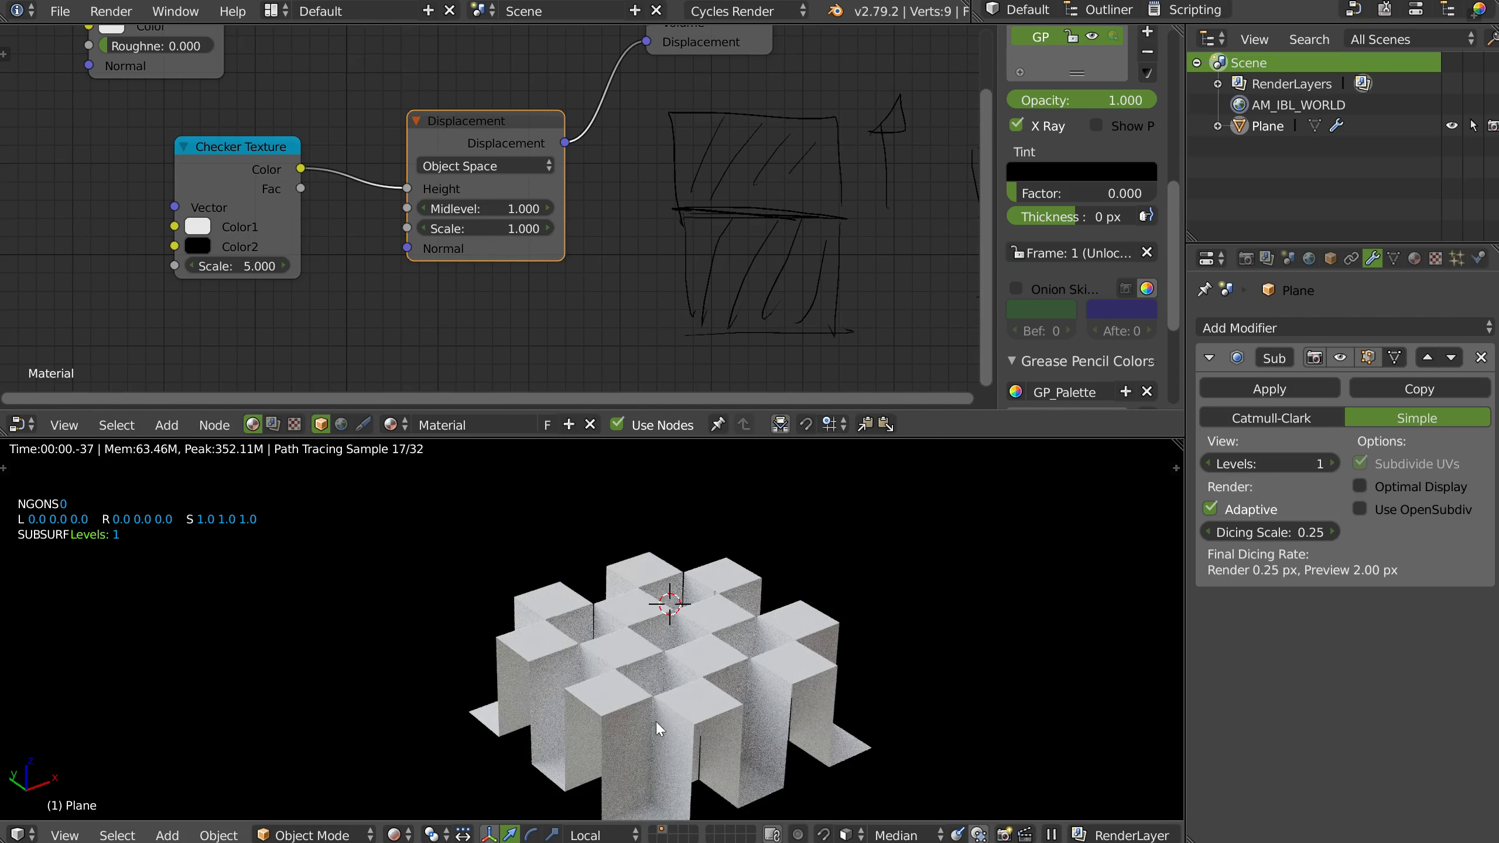
{"action": "left_click", "coordinate": [502, 209]}
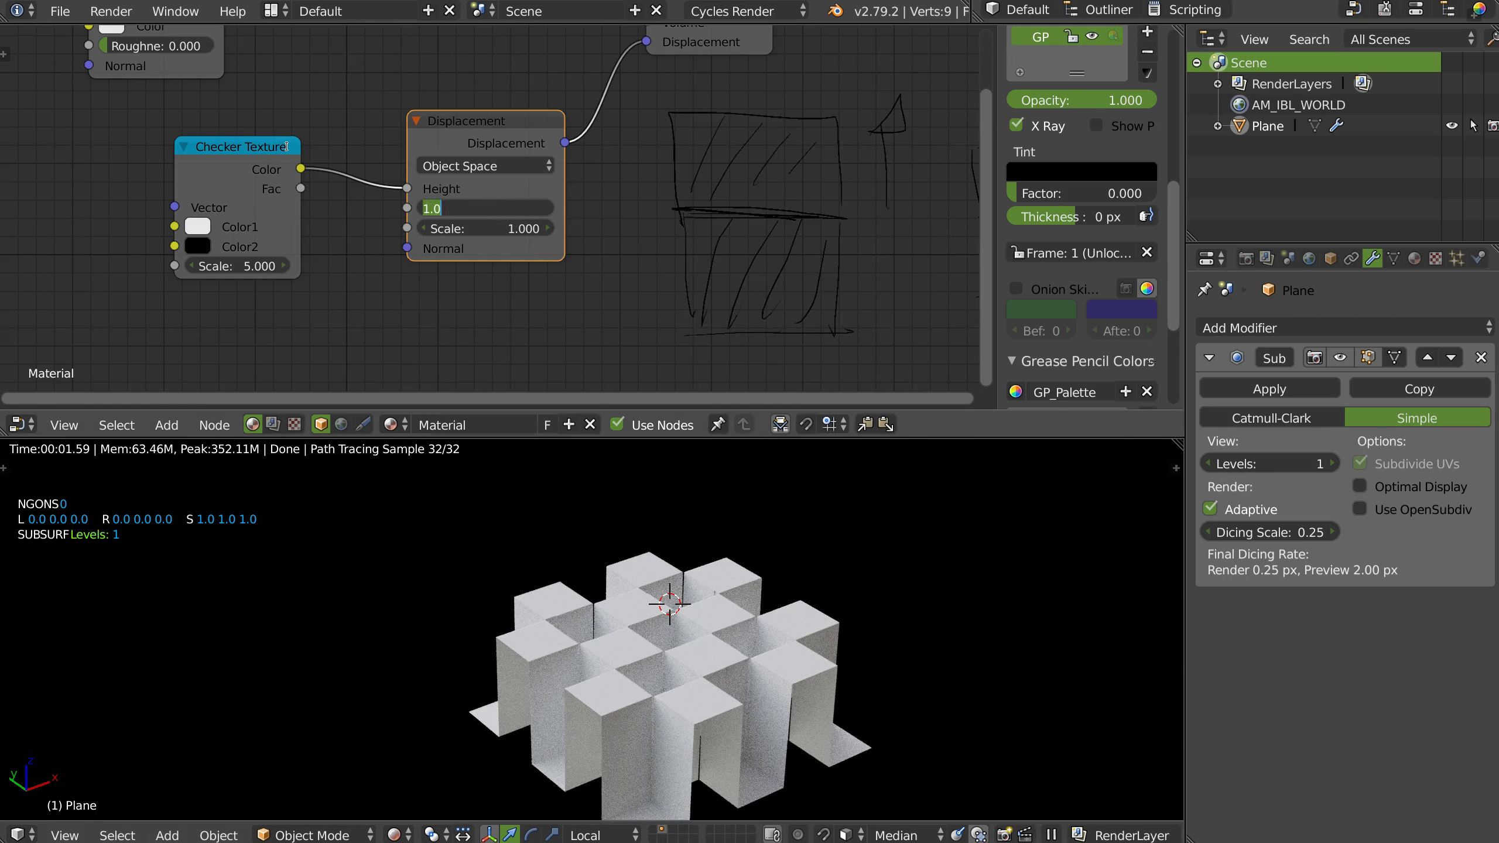
{"action": "key", "text": "Return"}
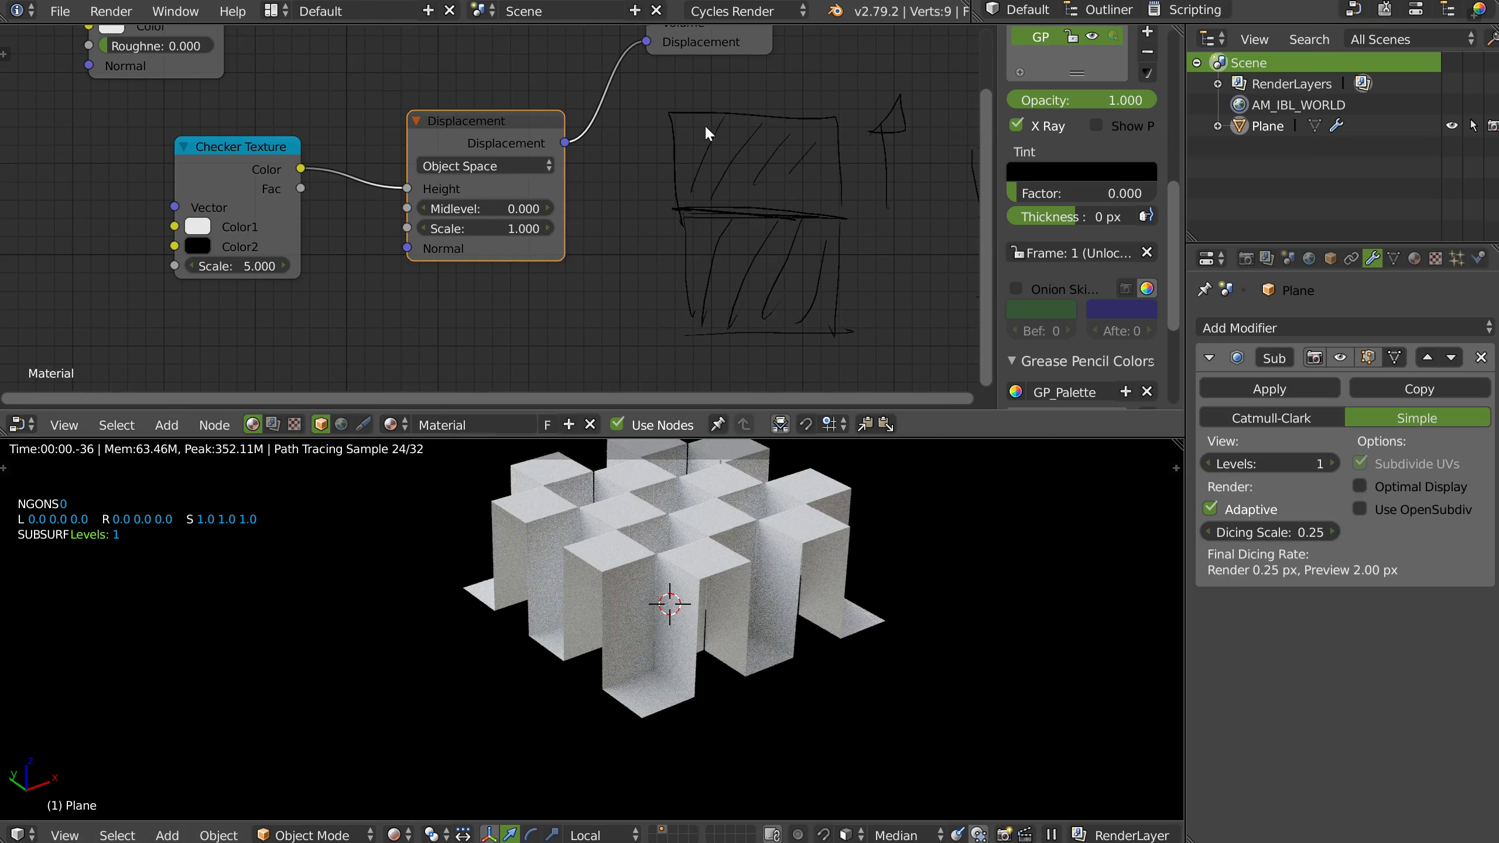
{"action": "middle_click_drag", "start_coordinate": [606, 206], "coordinate": [447, 188]}
{"action": "left_click", "coordinate": [387, 191]}
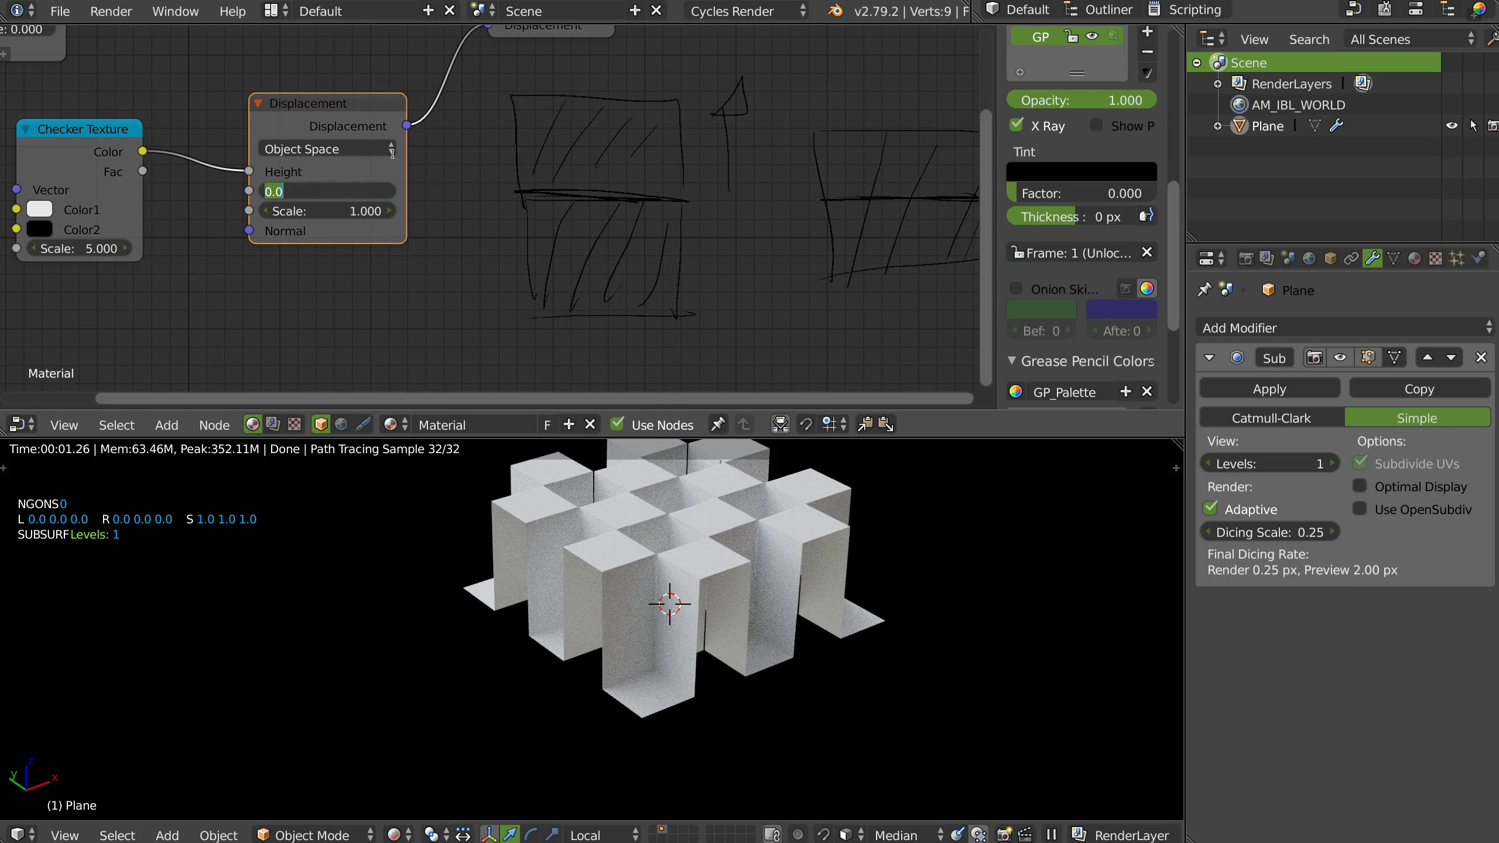
{"action": "type", "text": ".5"}
{"action": "key", "text": "Return"}
Compare the undisplaced plane in solid shading with its rendered displacement.
{"action": "middle_click_drag", "start_coordinate": [949, 219], "coordinate": [780, 212]}
{"action": "key", "text": "z"}
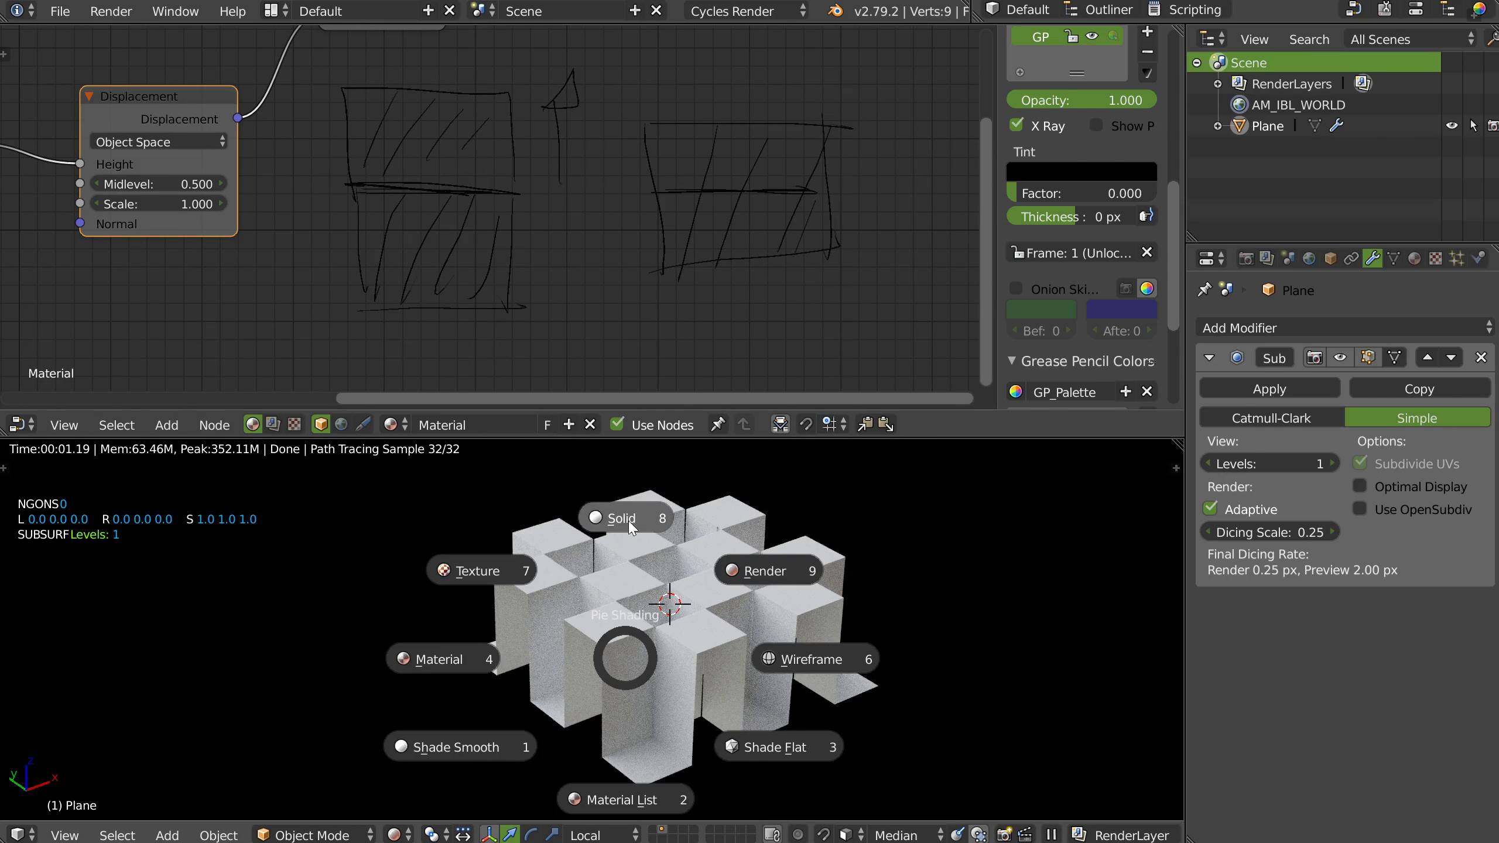
{"action": "left_click", "coordinate": [651, 578]}
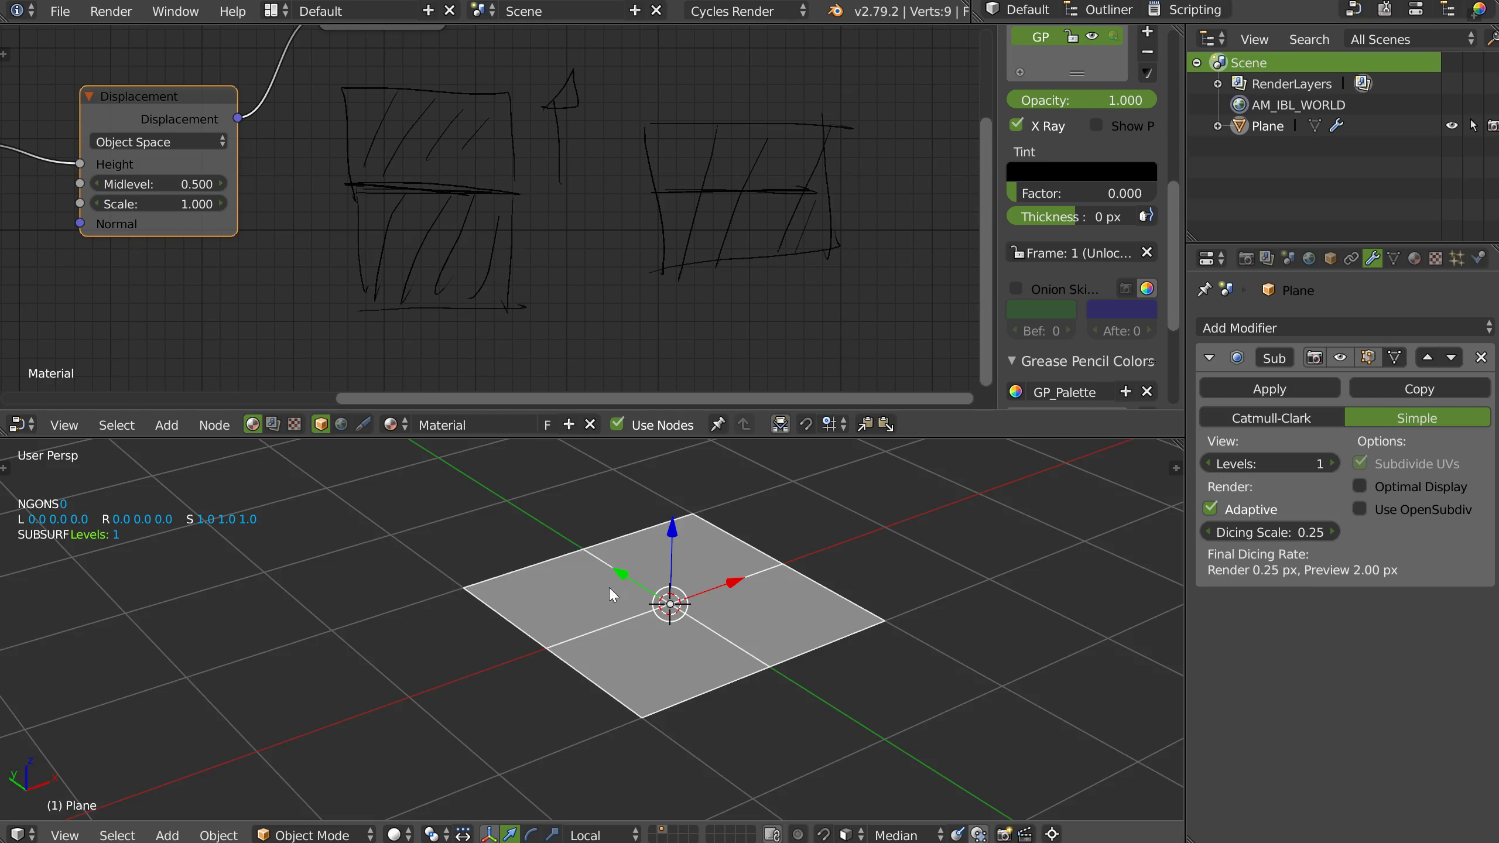
{"action": "key", "text": "z"}
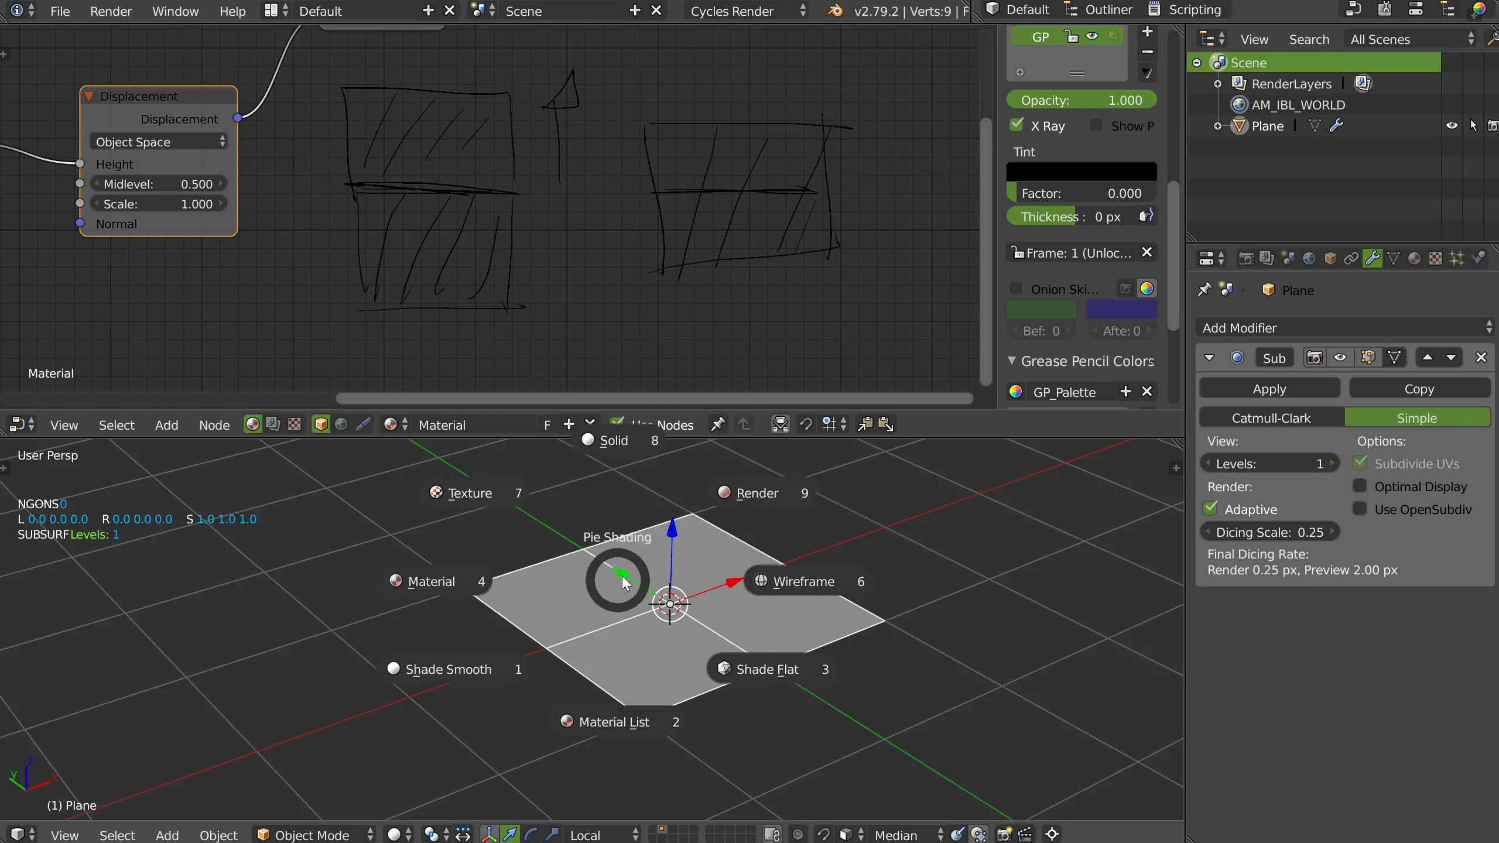
{"action": "left_click", "coordinate": [745, 496]}
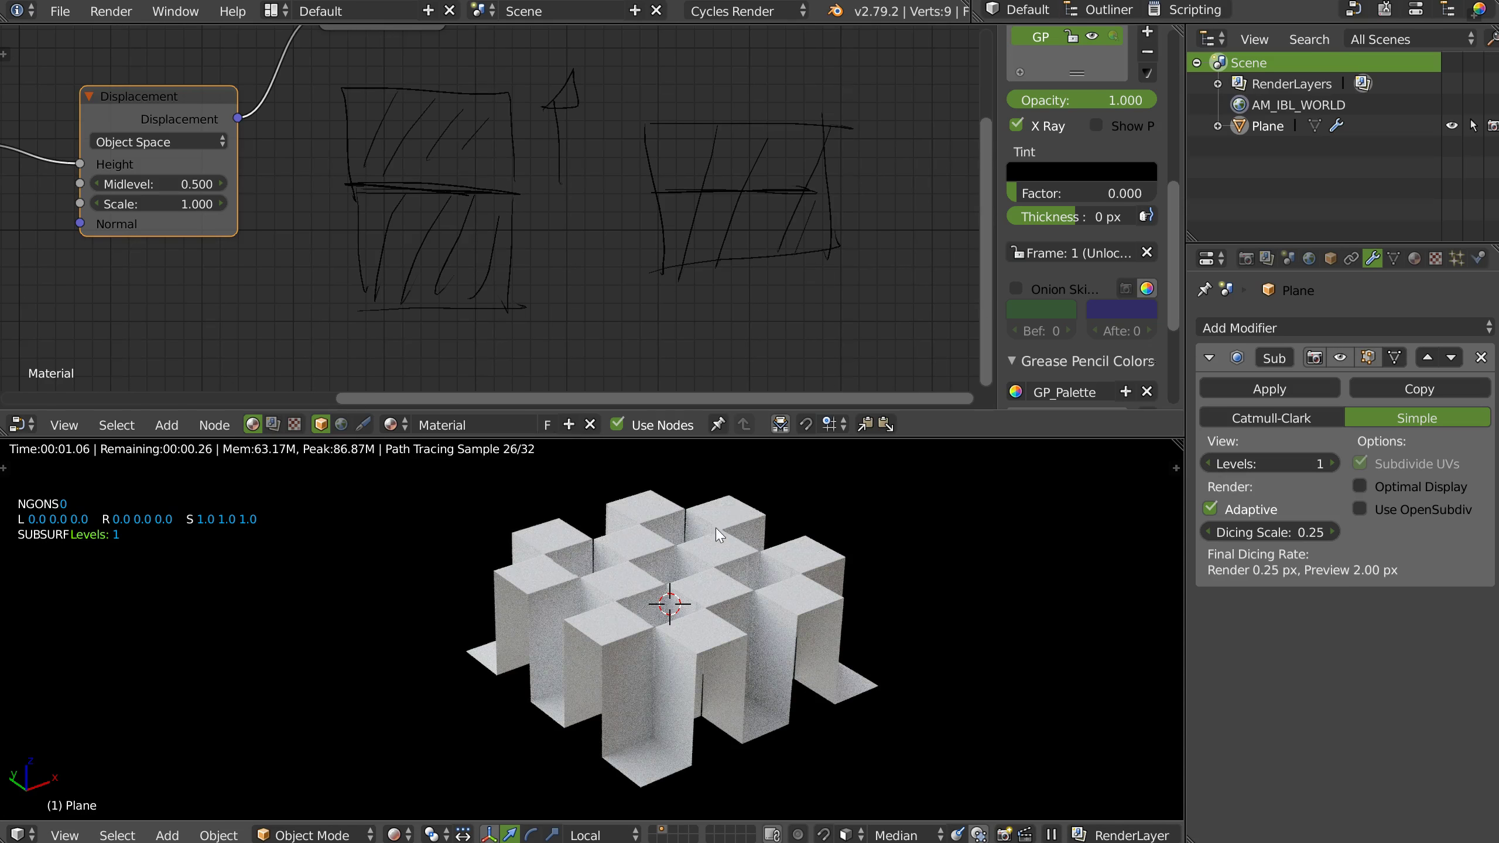
Shift the Displacement node slightly between the Checker Texture and Material Output nodes.
{"action": "middle_click_drag", "start_coordinate": [266, 170], "coordinate": [472, 202]}
{"action": "scroll", "coordinate": [659, 189], "scroll_direction": "down", "scroll_amount": 4}
{"action": "middle_click_drag", "start_coordinate": [677, 188], "coordinate": [652, 186]}
{"action": "scroll", "coordinate": [522, 139], "scroll_direction": "down", "scroll_amount": 1}
{"action": "middle_click_drag", "start_coordinate": [463, 111], "coordinate": [521, 132]}
{"action": "left_click_drag", "start_coordinate": [637, 101], "coordinate": [641, 107]}
{"action": "left_click_drag", "start_coordinate": [493, 183], "coordinate": [480, 195]}
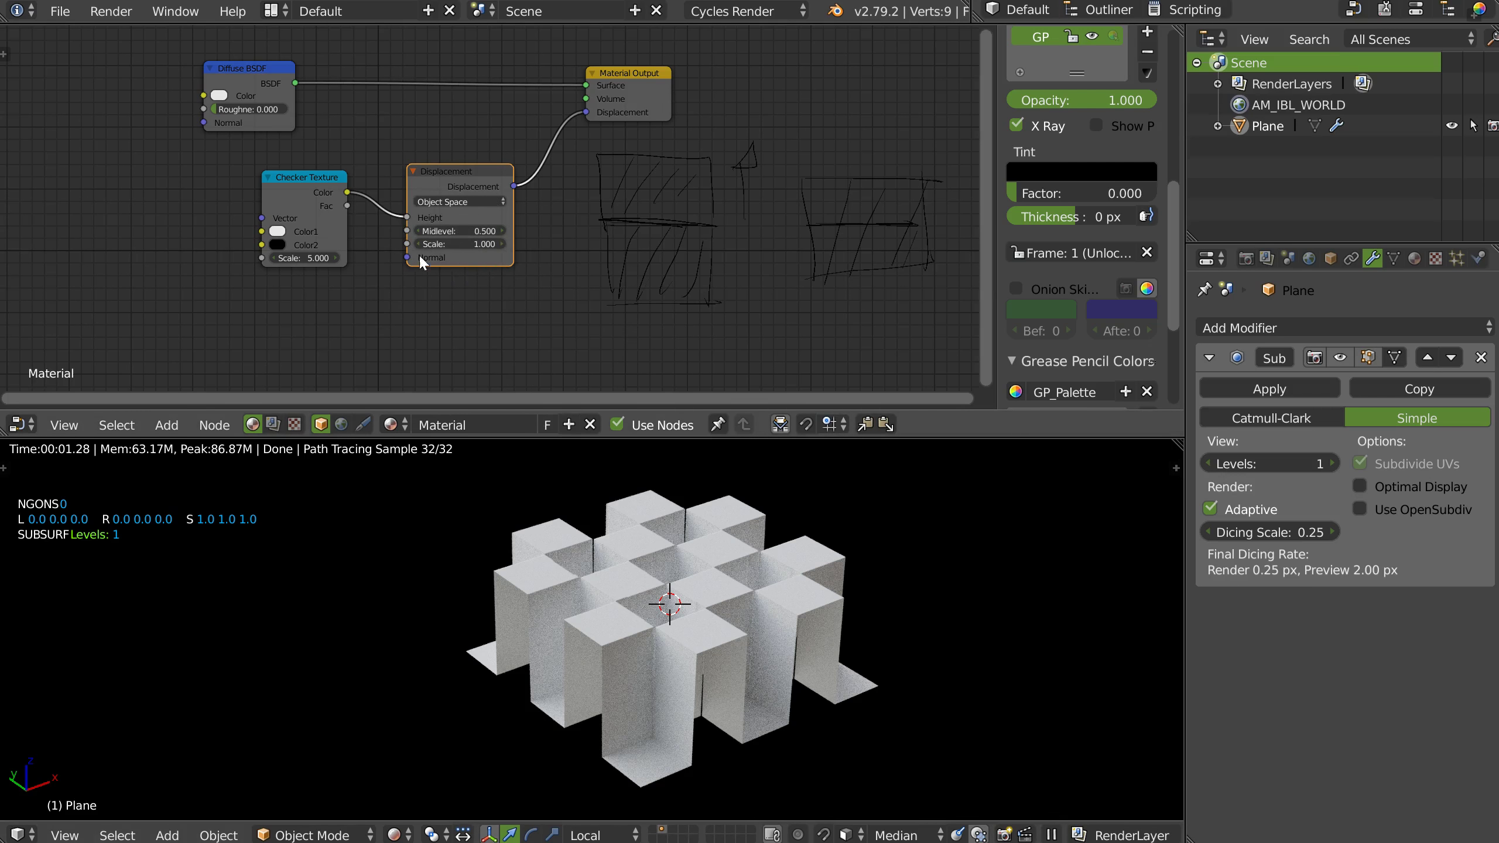
{"action": "left_click_drag", "start_coordinate": [474, 165], "coordinate": [455, 171]}
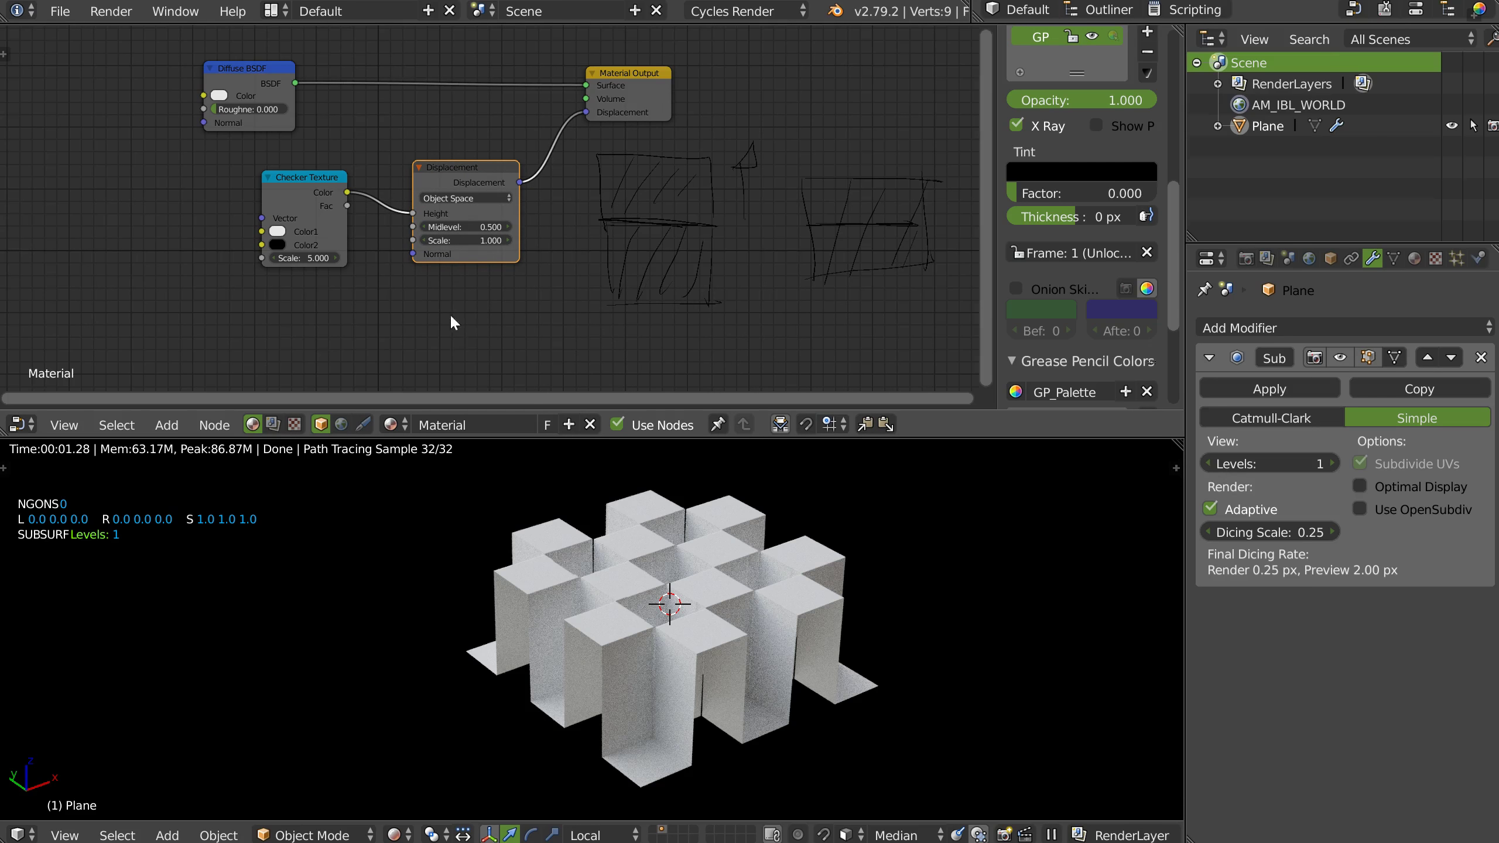
{"action": "mouse_move", "coordinate": [460, 181]}
{"action": "left_mouse_down"}
{"action": "mouse_move", "coordinate": [437, 178]}
{"action": "mouse_move", "coordinate": [452, 180]}
{"action": "left_mouse_up"}
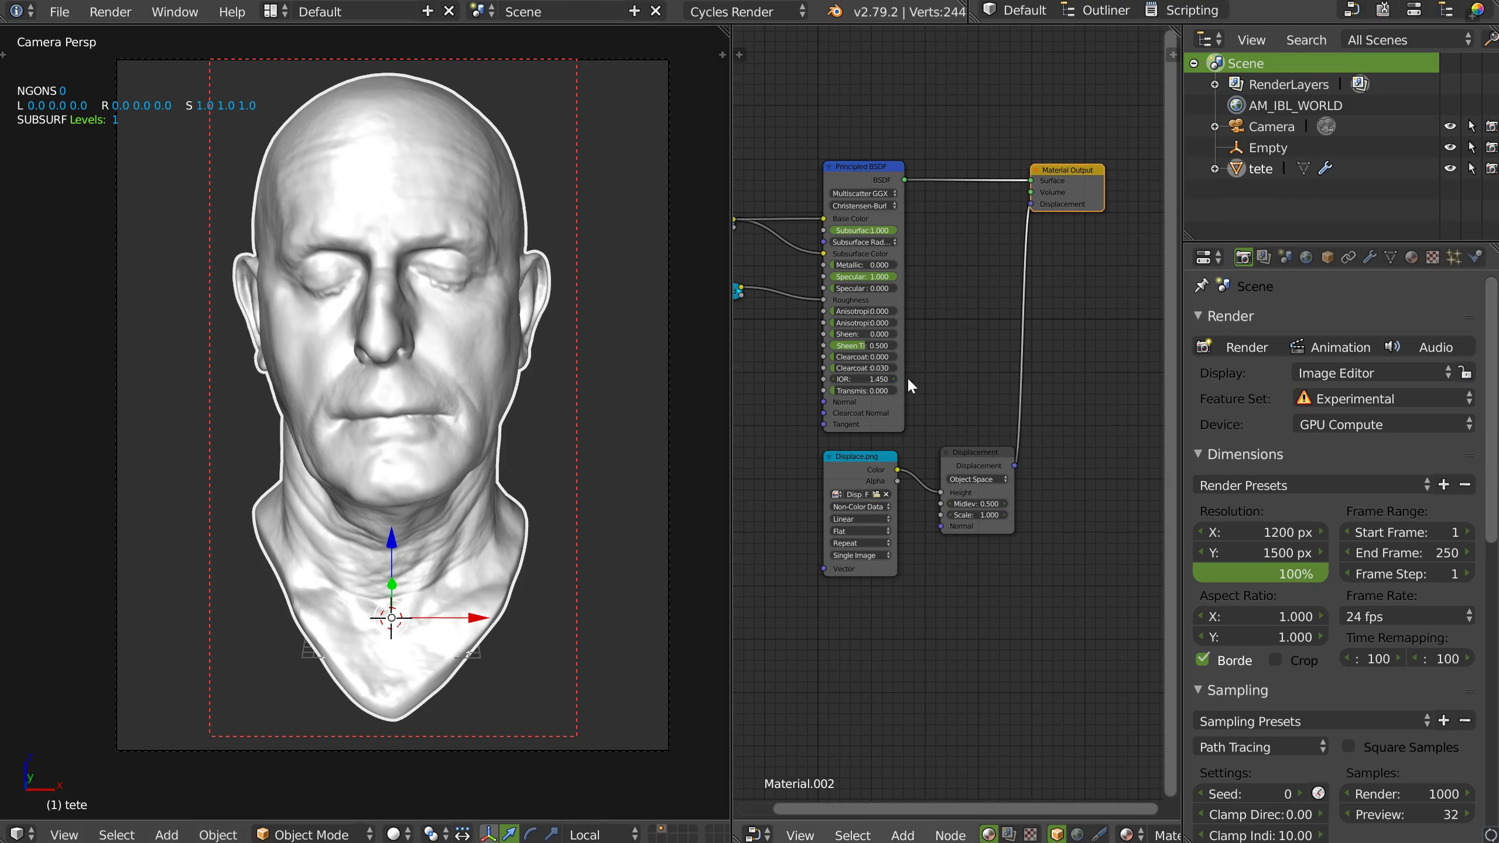
Examine the Displace.png texture and Displacement node settings in the head's material.
{"action": "scroll", "coordinate": [847, 445], "scroll_direction": "up", "scroll_amount": 3}
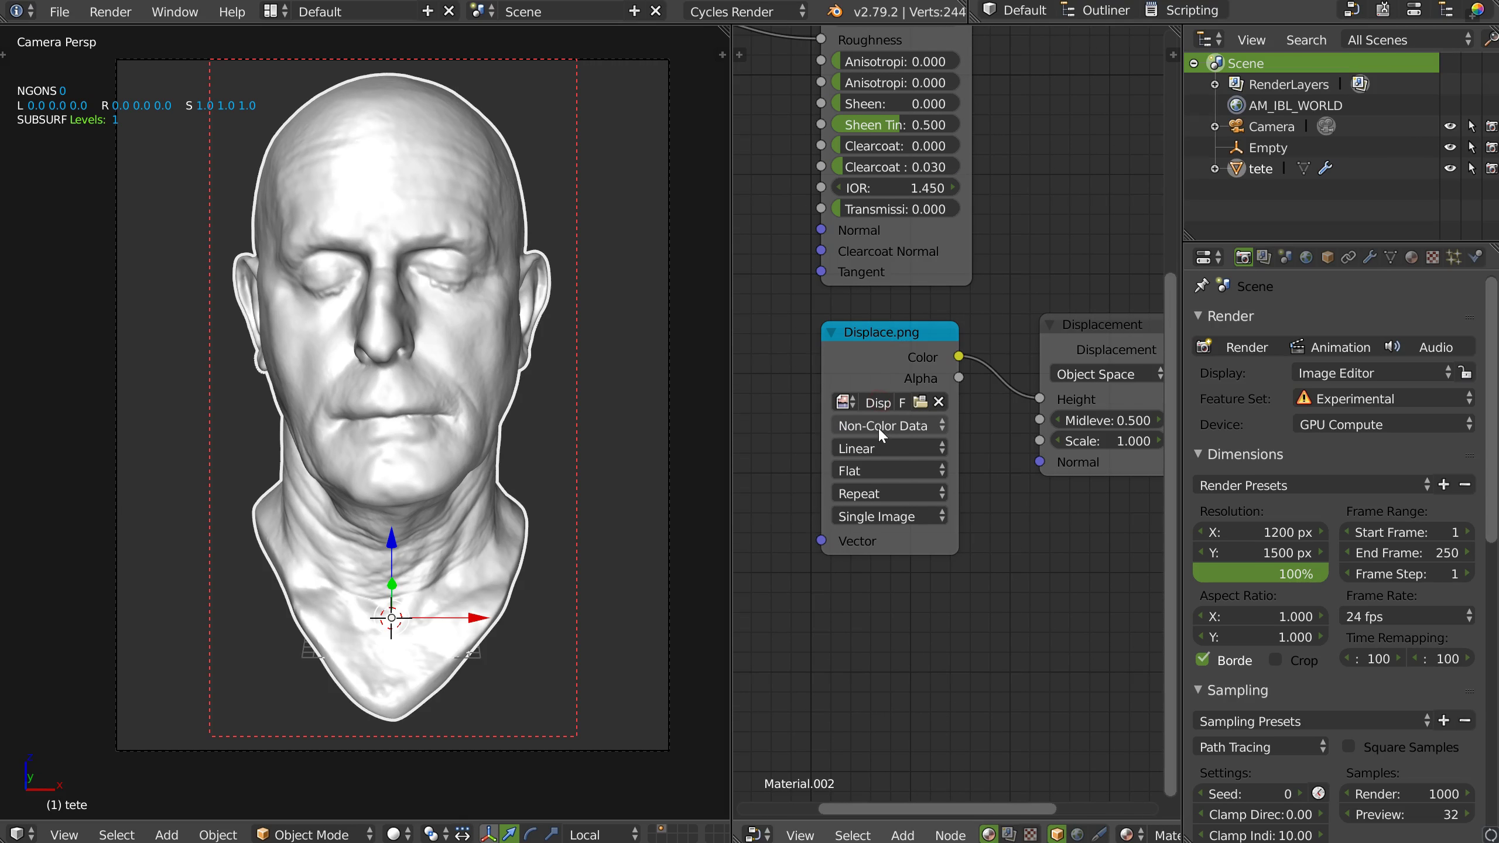
{"action": "left_click_drag", "start_coordinate": [894, 335], "coordinate": [870, 335]}
{"action": "middle_click_drag", "start_coordinate": [1002, 379], "coordinate": [923, 382]}
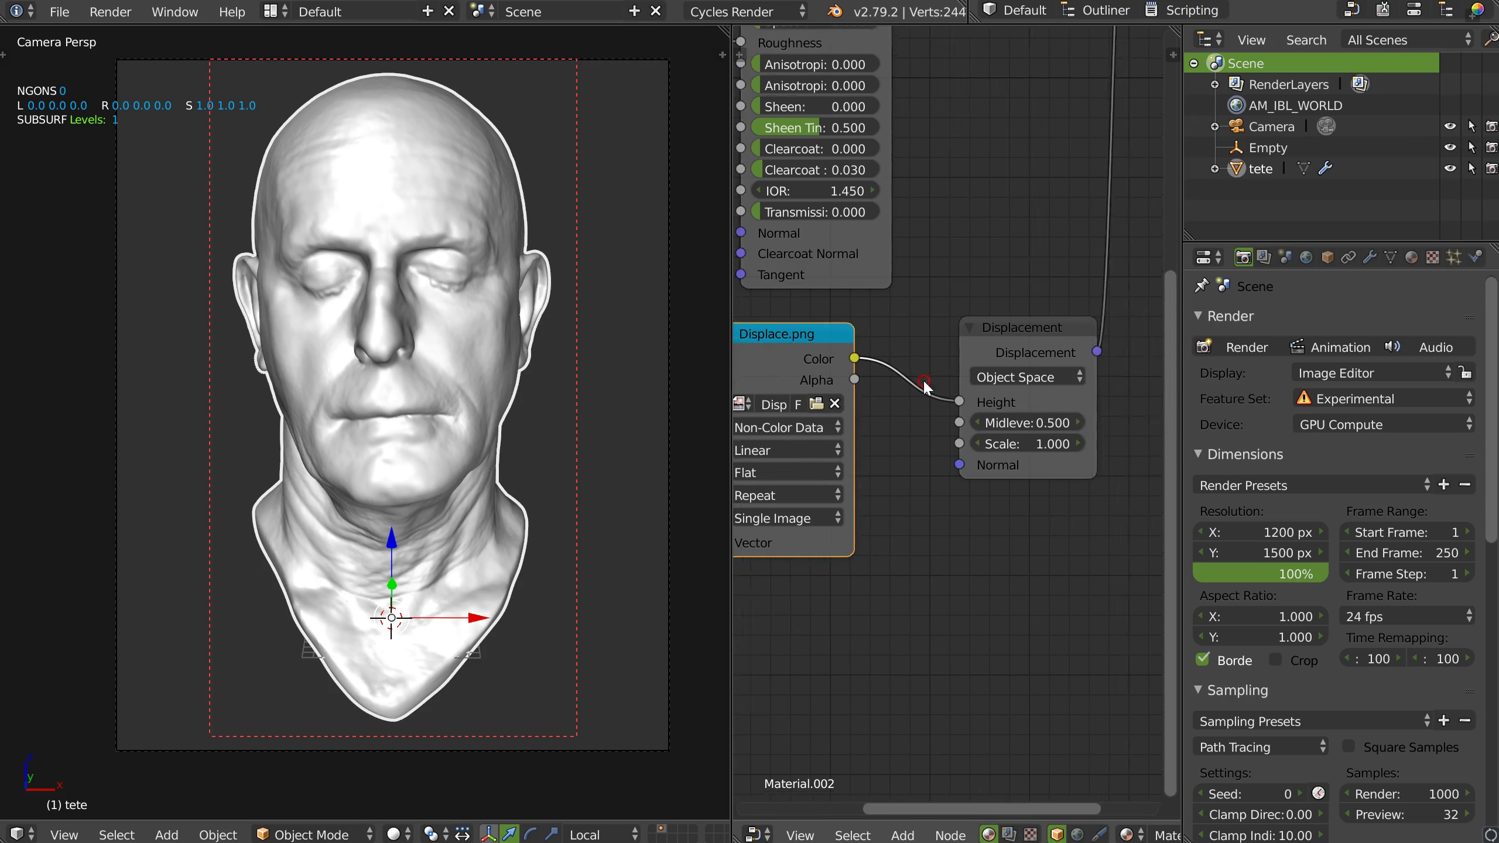
{"action": "scroll", "coordinate": [924, 383], "scroll_direction": "down", "scroll_amount": 2}
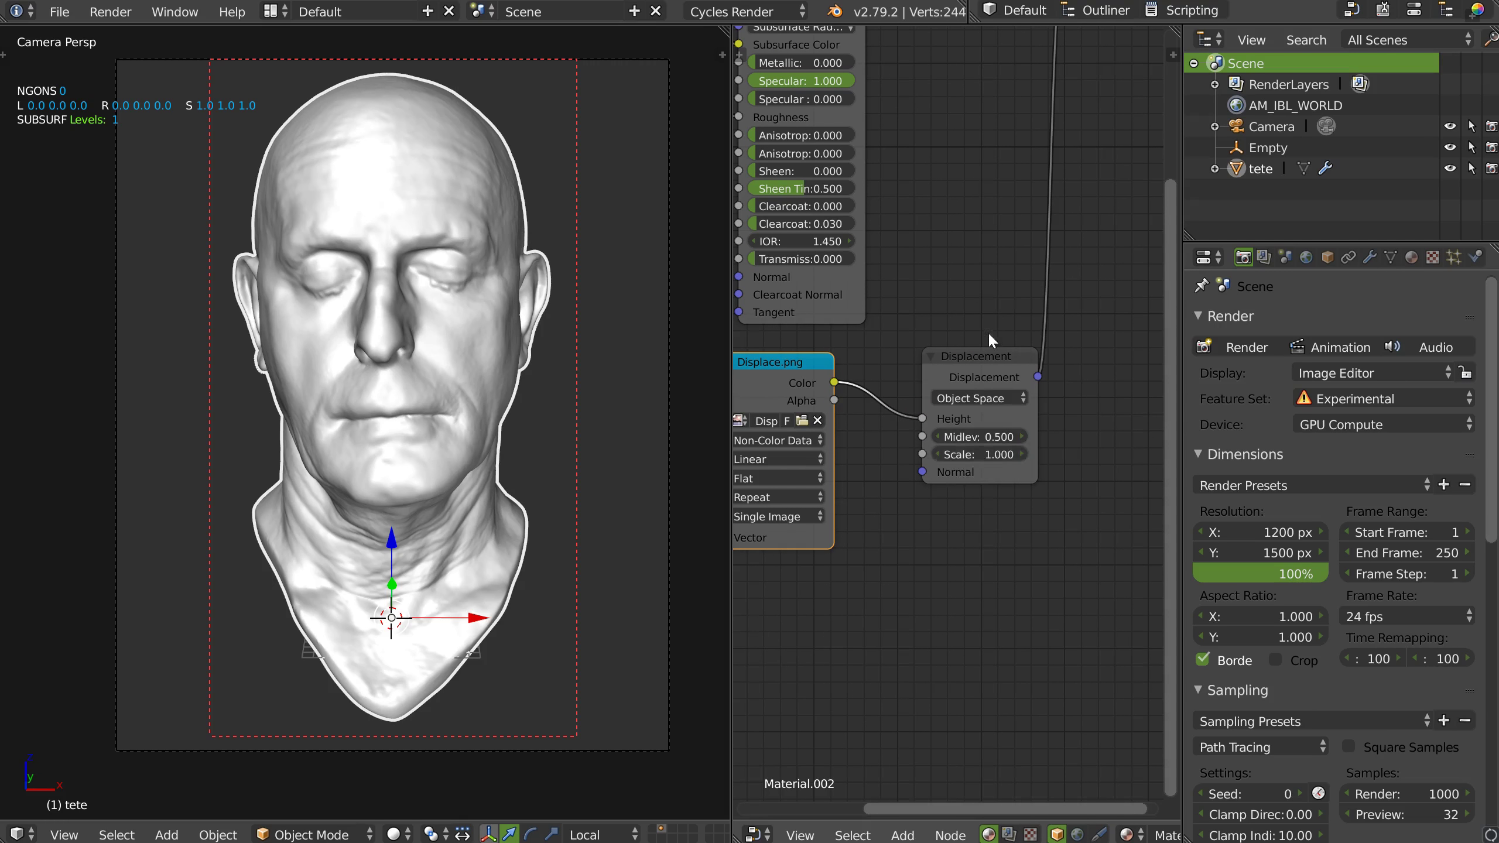
{"action": "middle_click_drag", "start_coordinate": [989, 332], "coordinate": [983, 448]}
{"action": "scroll", "coordinate": [1019, 377], "scroll_direction": "down", "scroll_amount": 3}
{"action": "middle_click_drag", "start_coordinate": [906, 331], "coordinate": [980, 351]}
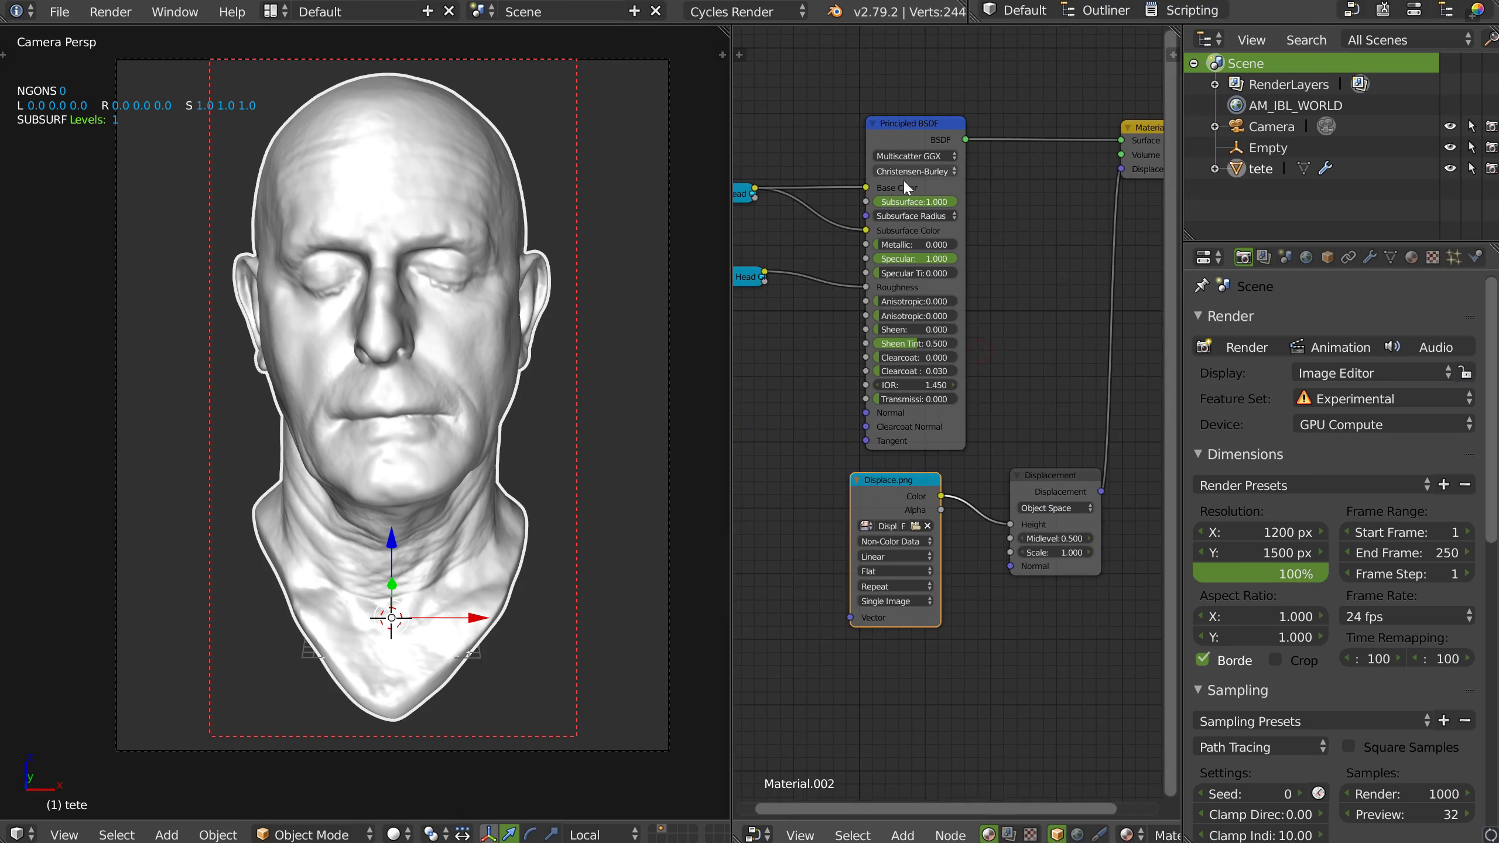
Disconnect the textures feeding the Principled BSDF's Base Color and Roughness, and set Subsurface to 0.
{"action": "left_click_drag", "start_coordinate": [923, 210], "coordinate": [857, 232]}
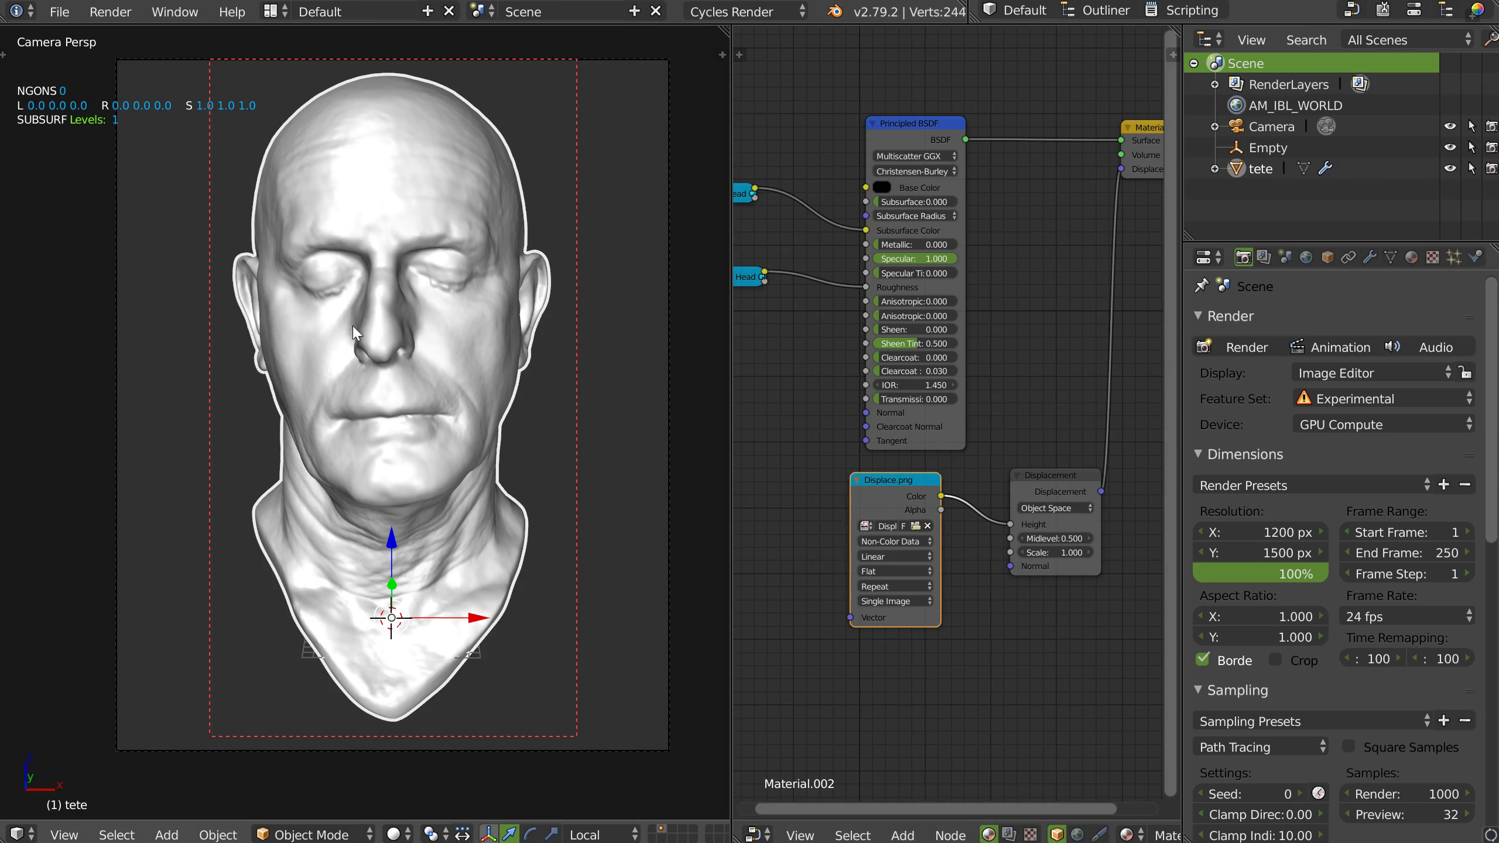
{"action": "left_click_drag", "start_coordinate": [866, 287], "coordinate": [812, 354]}
Switch the viewport to rendered shading and examine the displaced skin detail on the head's face.
{"action": "key", "text": "z"}
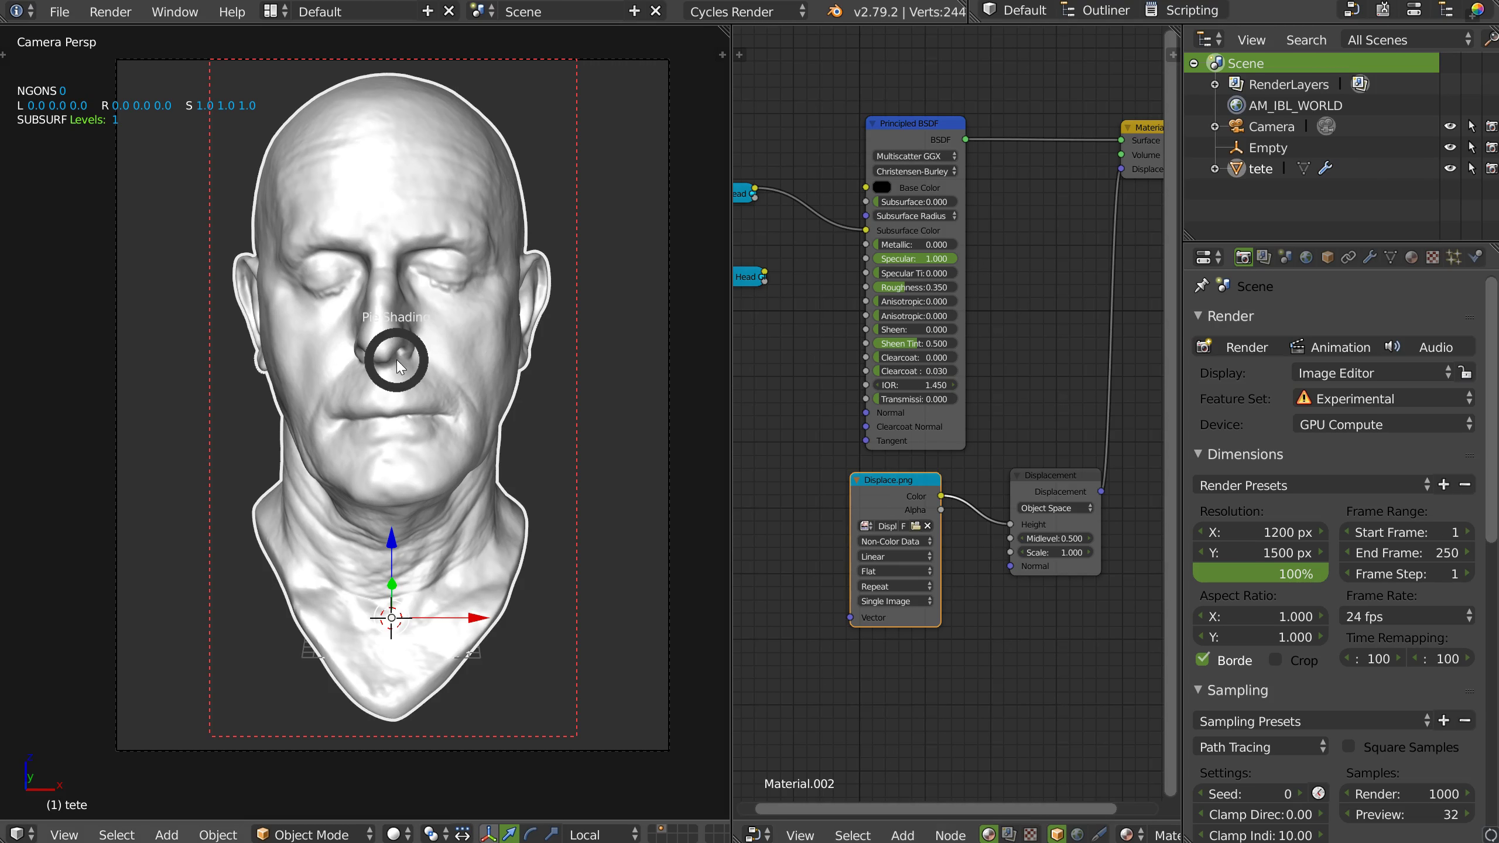
{"action": "left_click", "coordinate": [519, 280]}
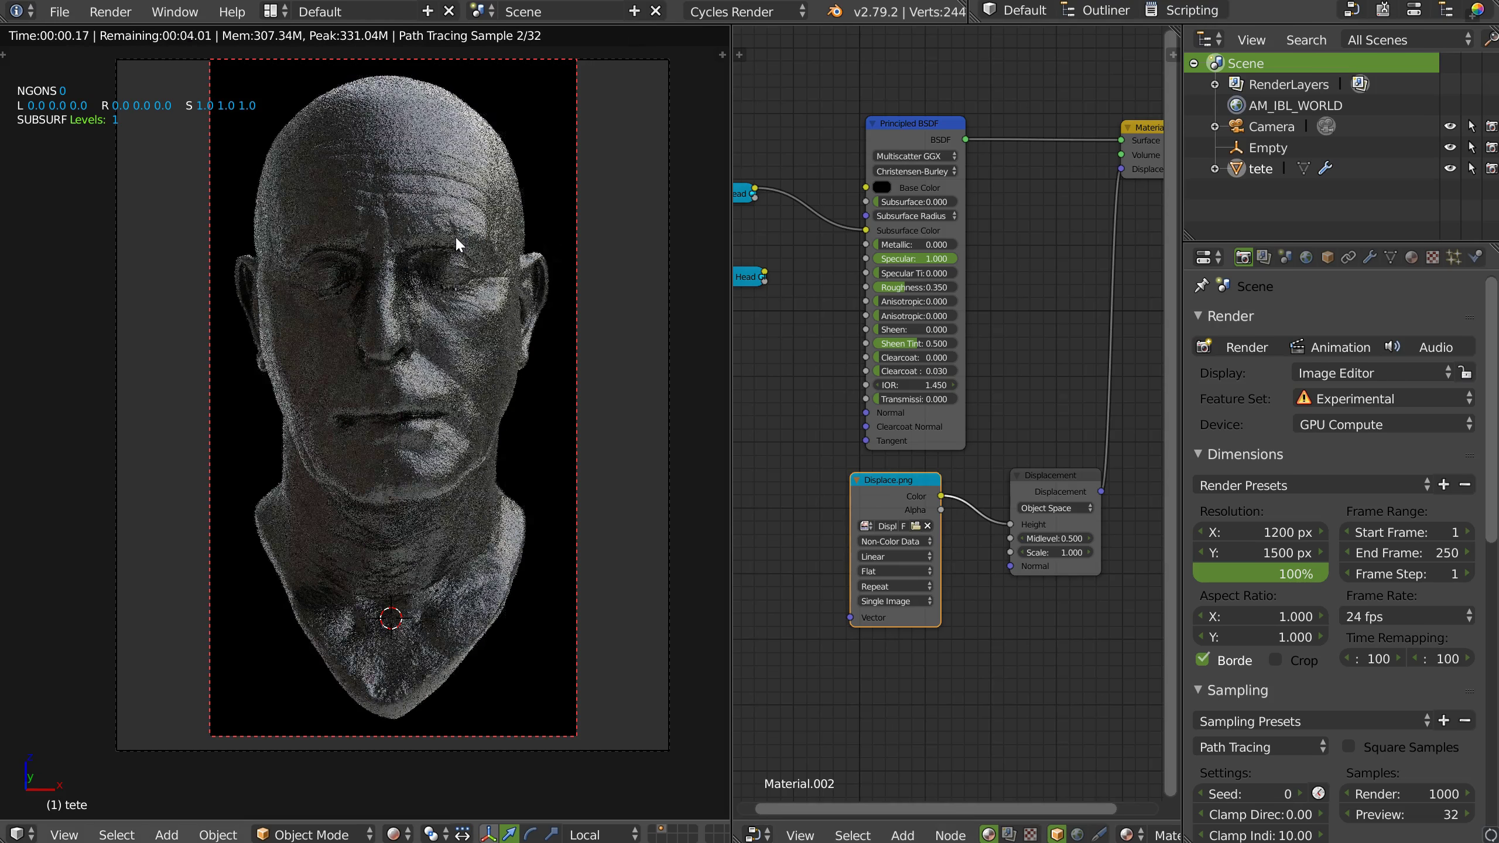
{"action": "middle_click_drag", "start_coordinate": [459, 269], "coordinate": [288, 345]}
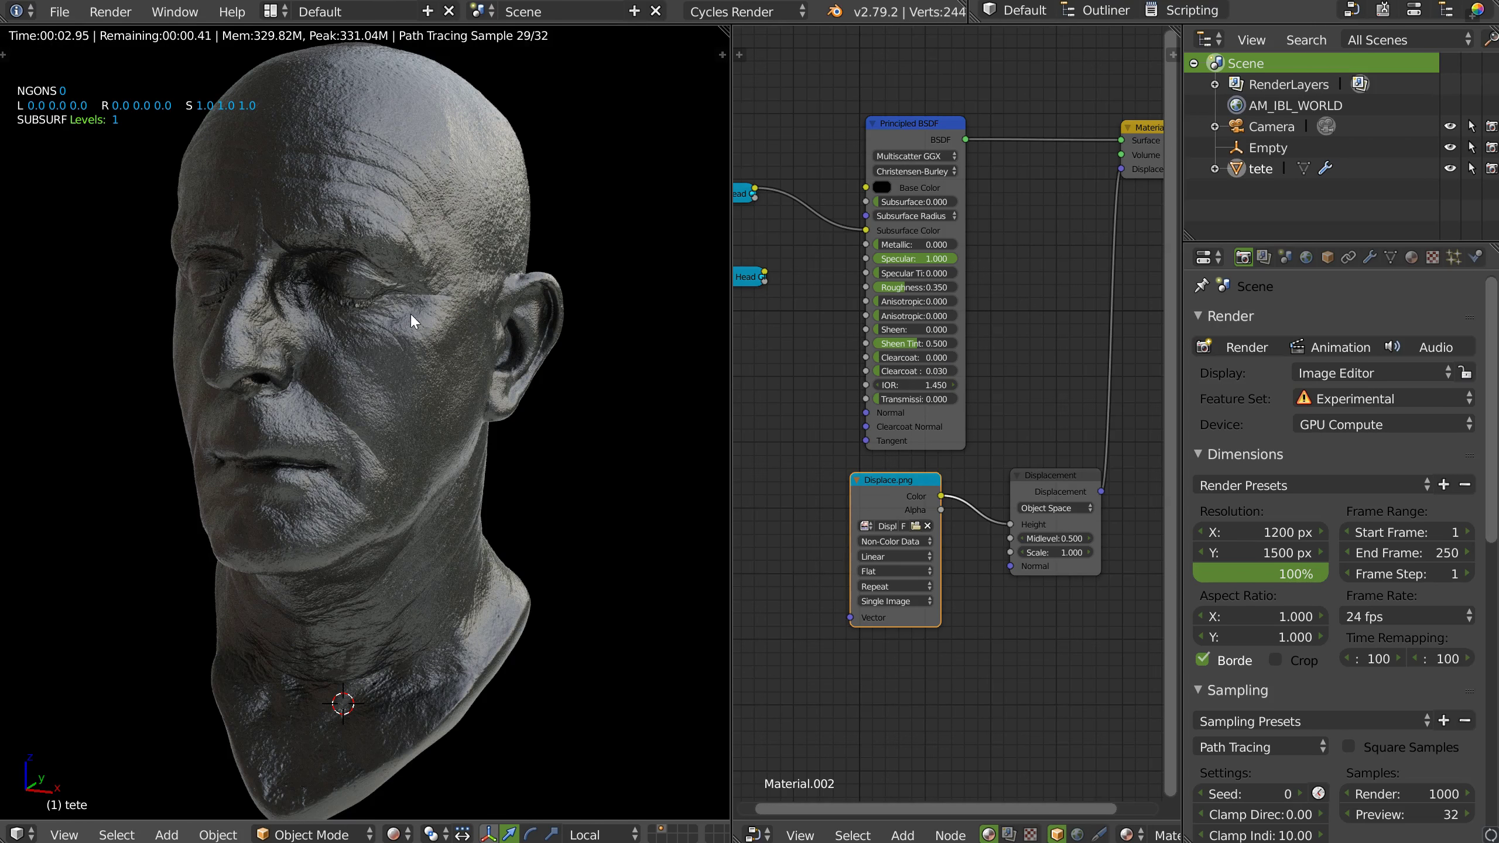
{"action": "left_click", "coordinate": [321, 328]}
{"action": "middle_click_drag", "start_coordinate": [321, 327], "coordinate": [419, 265]}
{"action": "scroll", "coordinate": [422, 257], "scroll_direction": "up", "scroll_amount": 2}
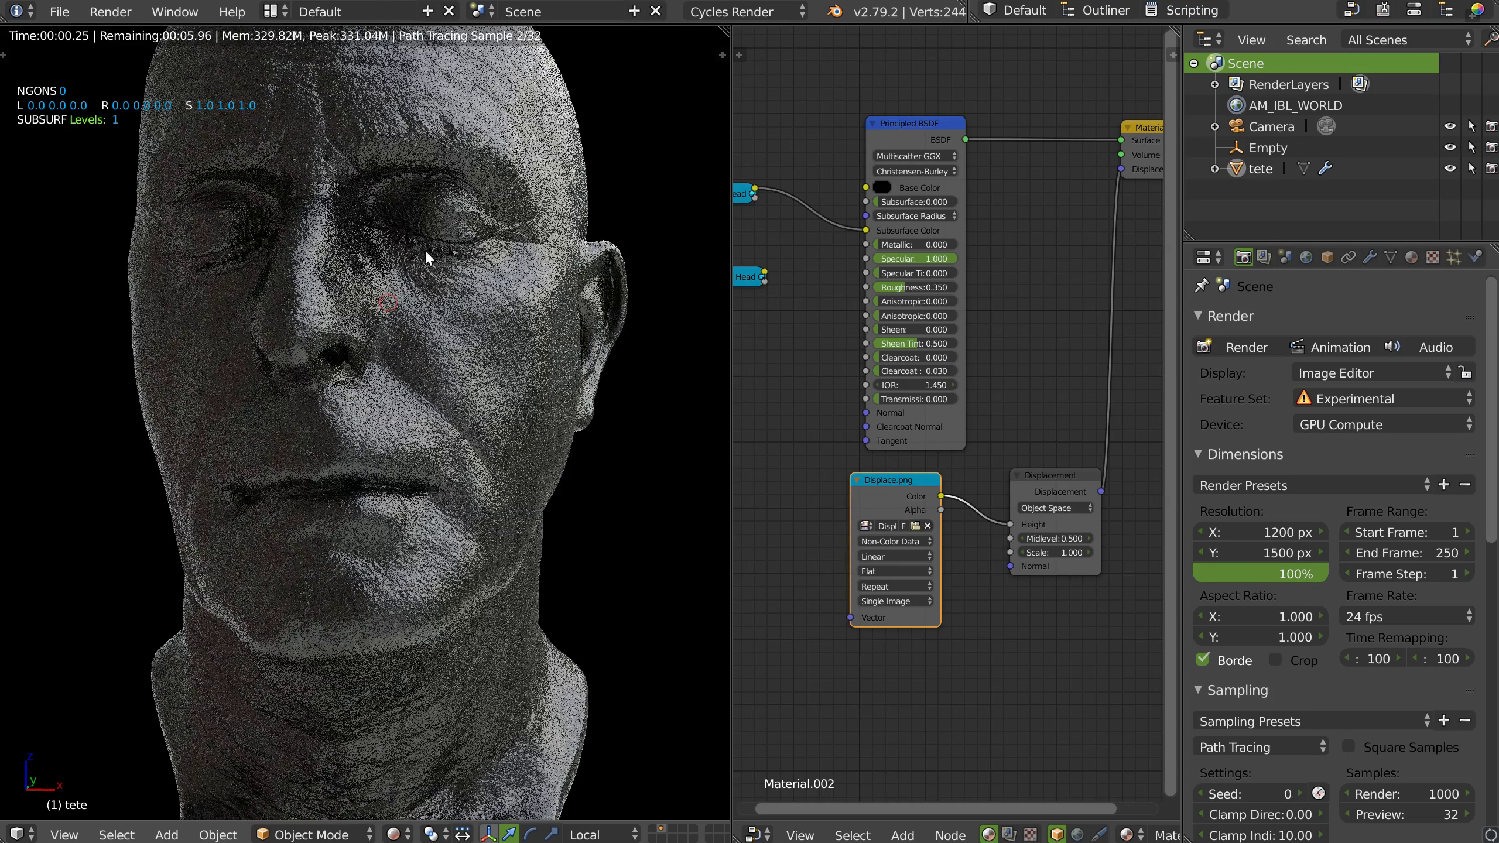
Set the Principled BSDF's Specular to 0.5 and inspect the rendered face and neck.
{"action": "left_click", "coordinate": [943, 260]}
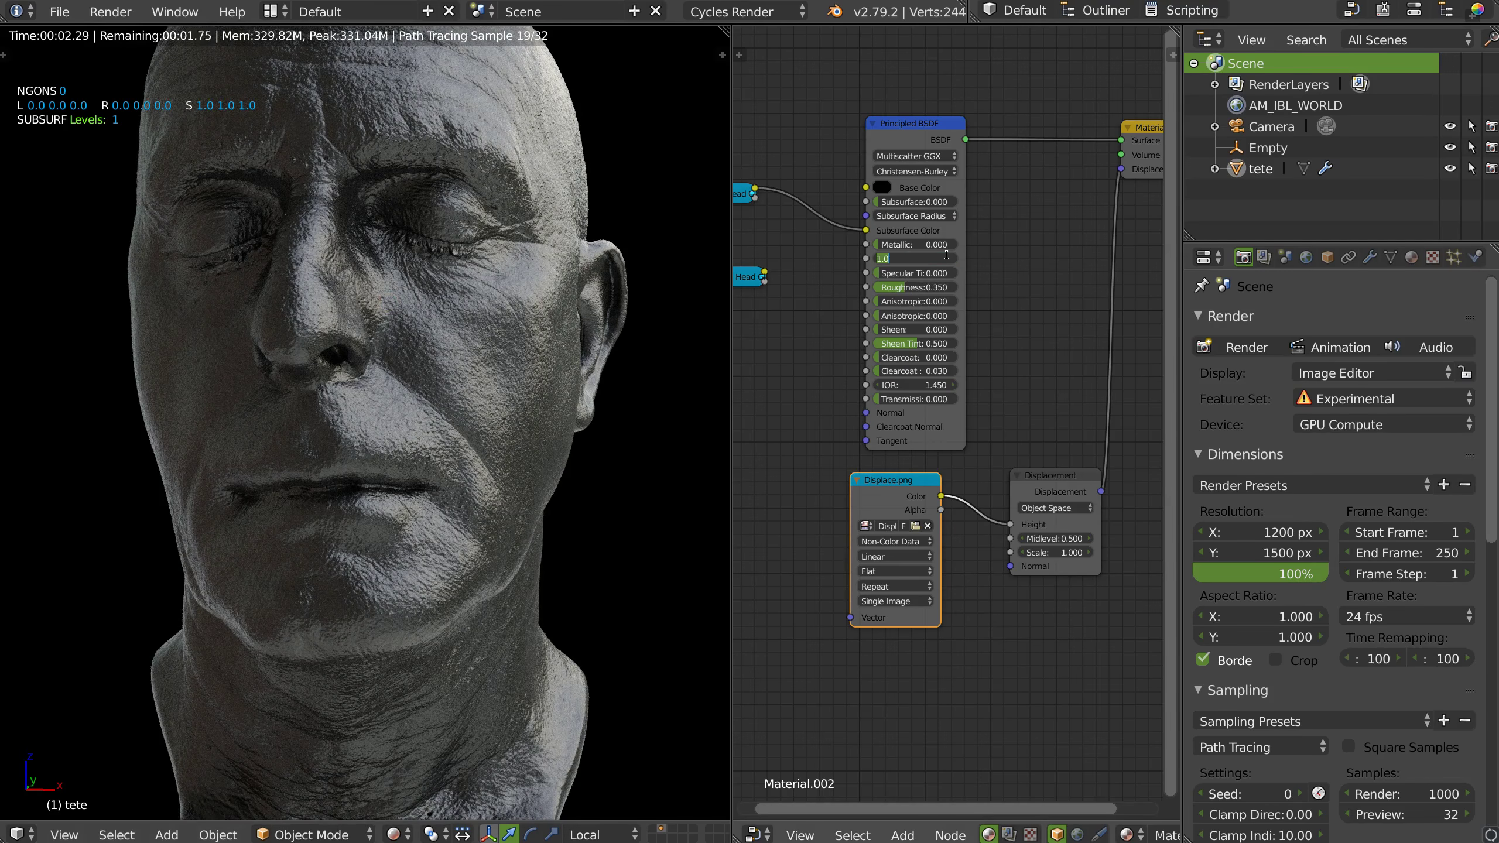
{"action": "type", "text": ".5"}
{"action": "key", "text": "Return"}
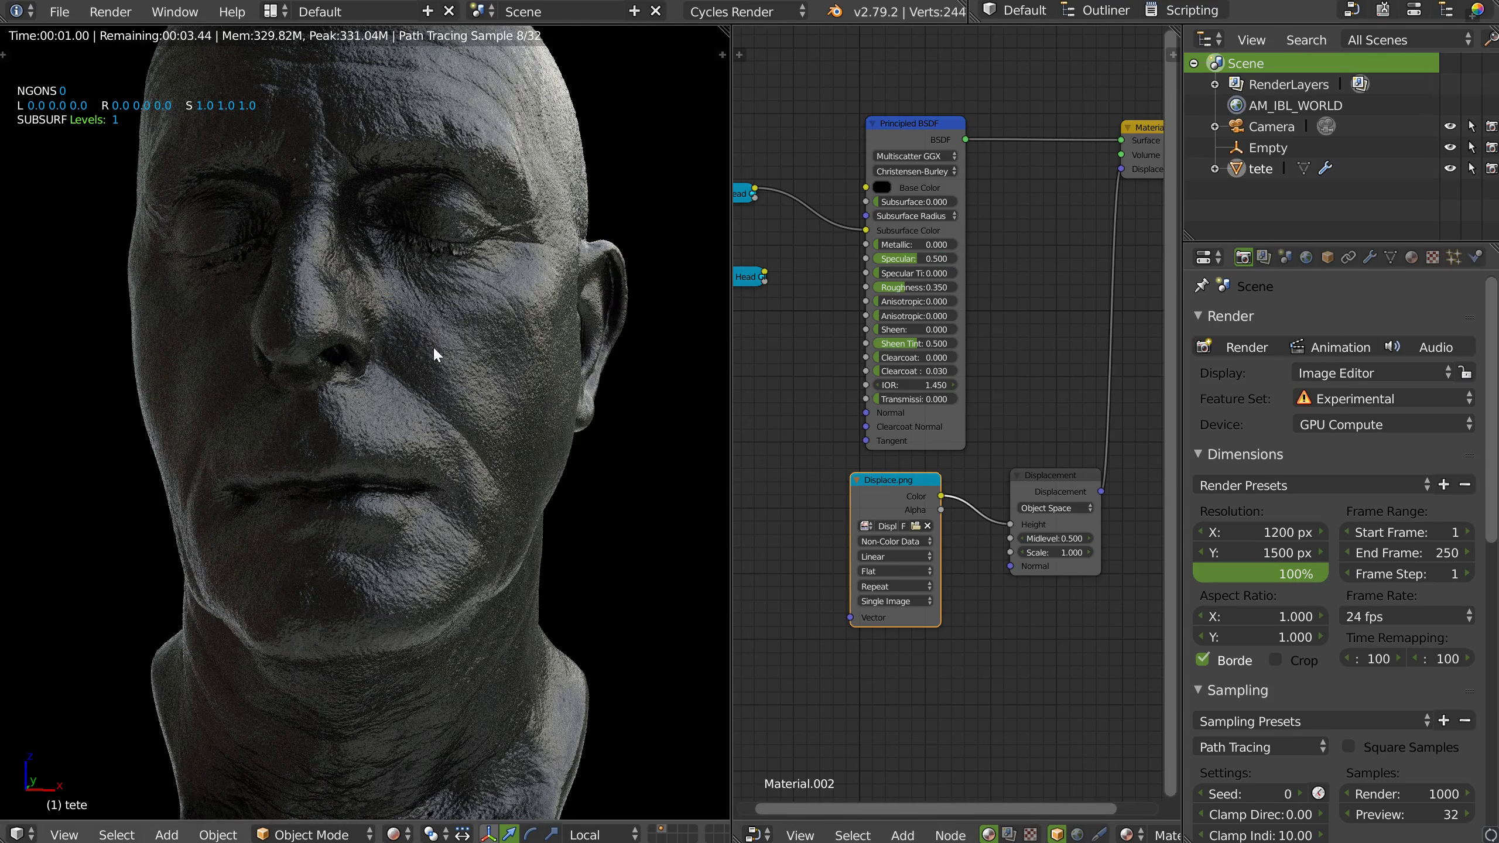
{"action": "left_click", "coordinate": [431, 342]}
{"action": "middle_click_drag", "start_coordinate": [431, 342], "coordinate": [427, 351]}
{"action": "middle_click_drag", "start_coordinate": [513, 467], "coordinate": [464, 478]}
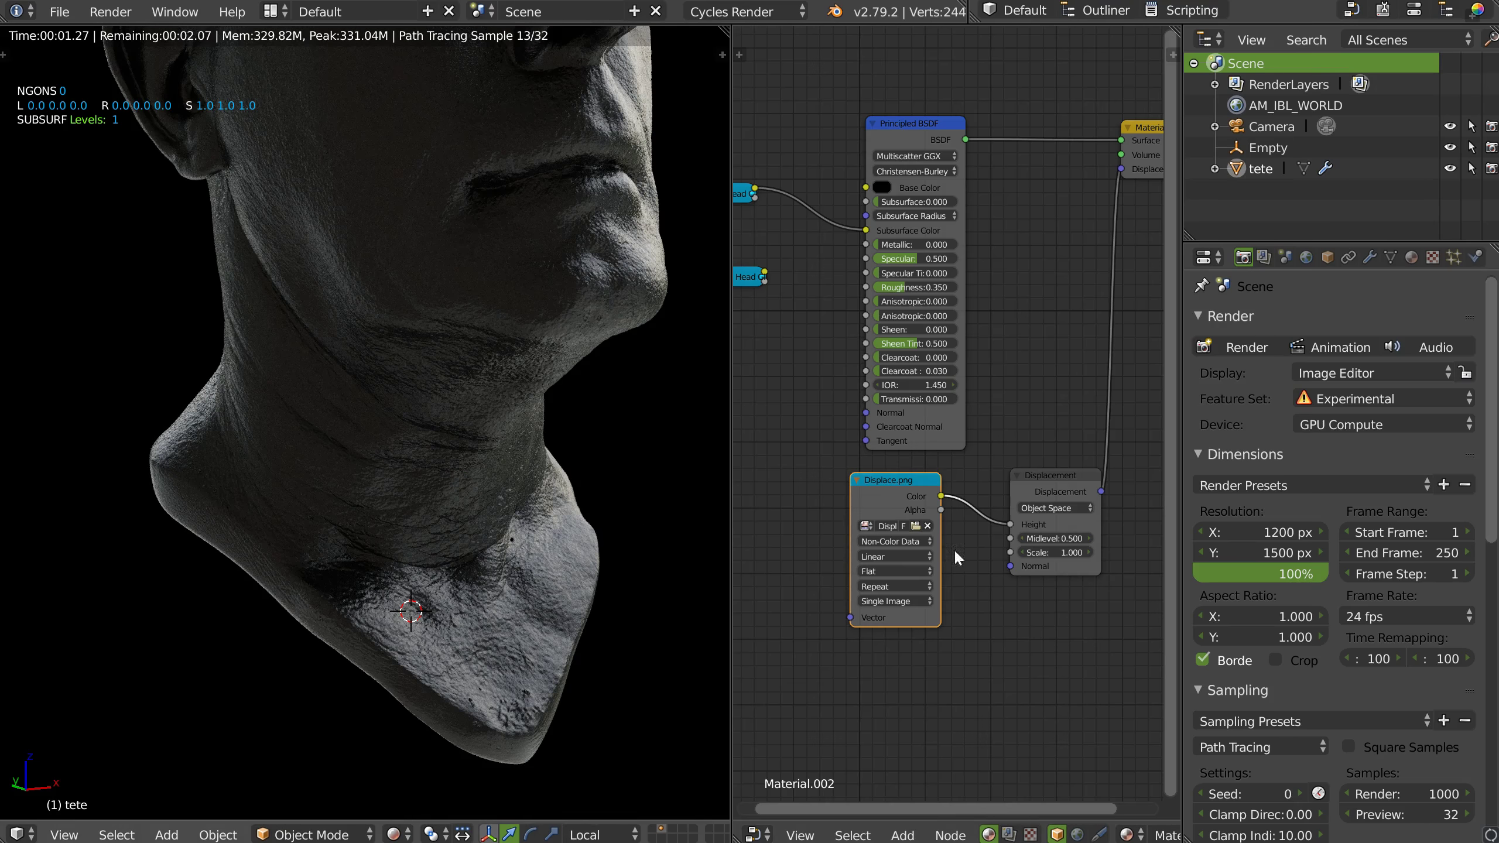
{"action": "middle_click_drag", "start_coordinate": [688, 372], "coordinate": [400, 344]}
Set the dicing scale of the head's adaptive Subdivision modifier to 0.5 and inspect the rendered detail.
{"action": "left_click", "coordinate": [1368, 258]}
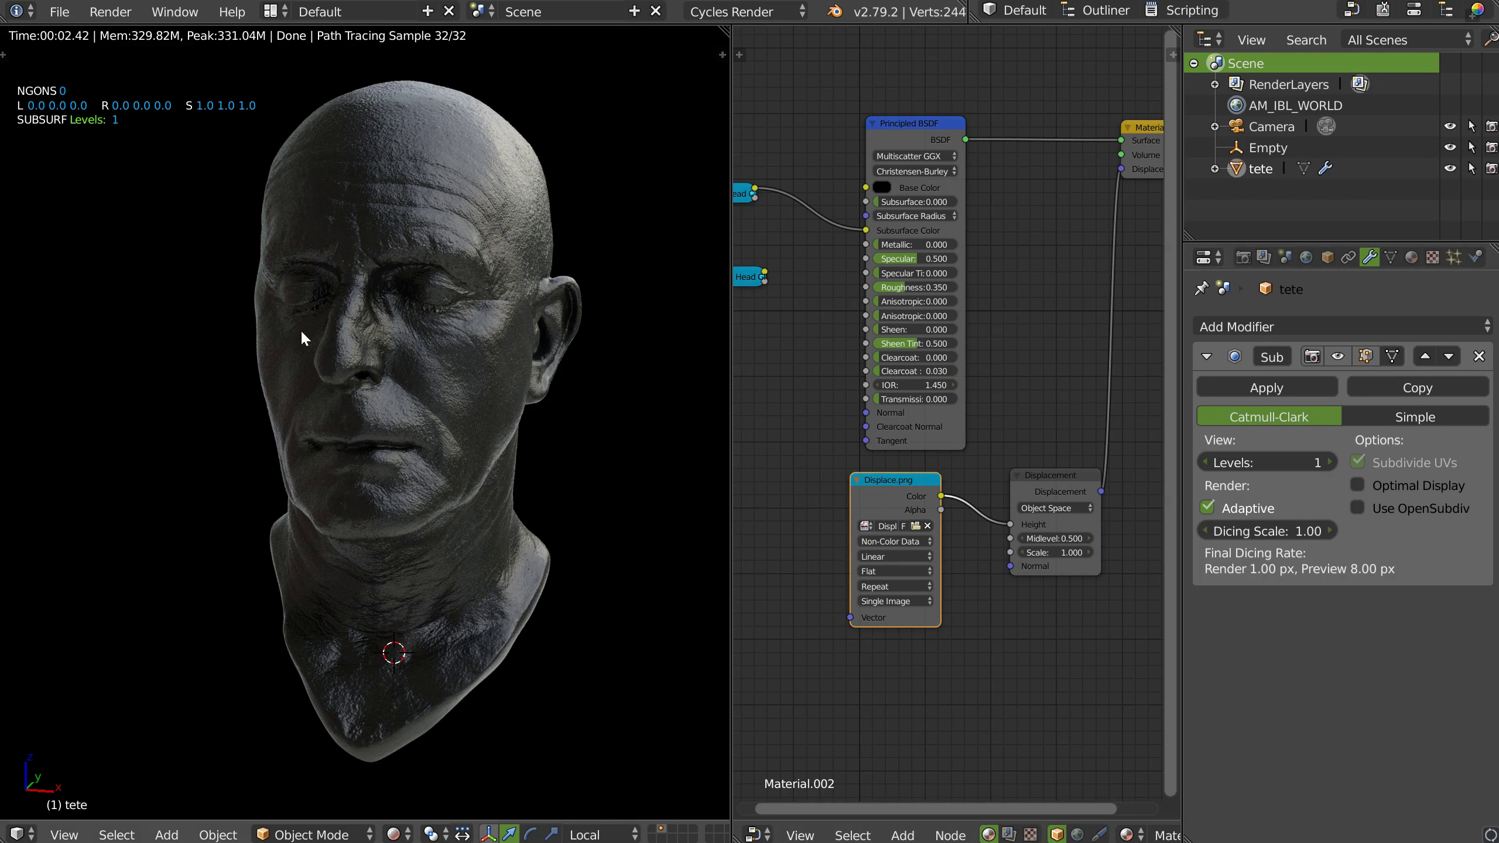
{"action": "scroll", "coordinate": [307, 328], "scroll_direction": "up", "scroll_amount": 2}
{"action": "scroll", "coordinate": [538, 184], "scroll_direction": "up", "scroll_amount": 1}
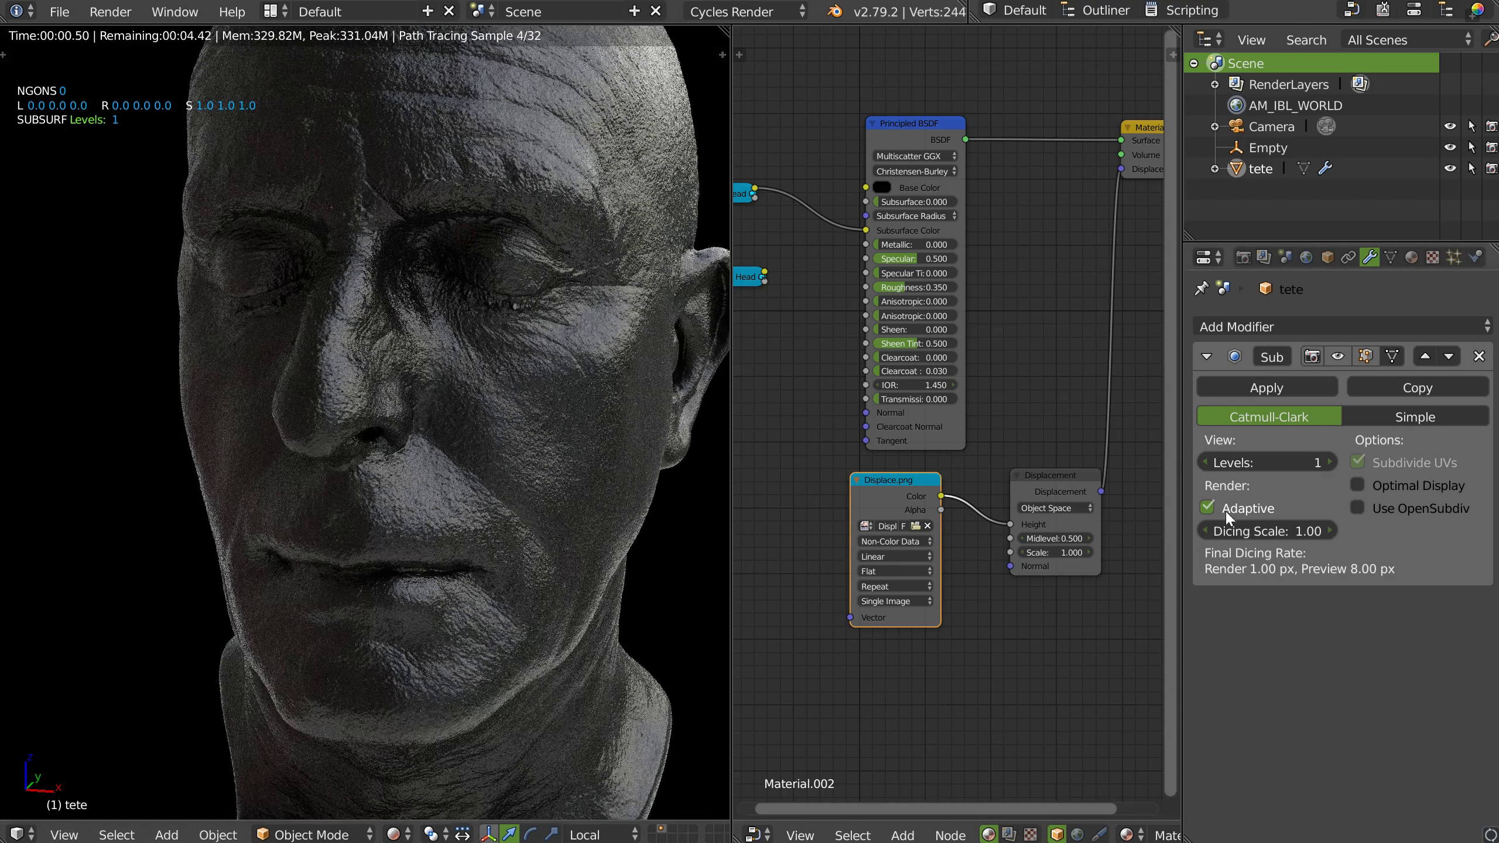
{"action": "left_click", "coordinate": [1268, 530]}
{"action": "type", "text": ".5"}
{"action": "key", "text": "Return"}
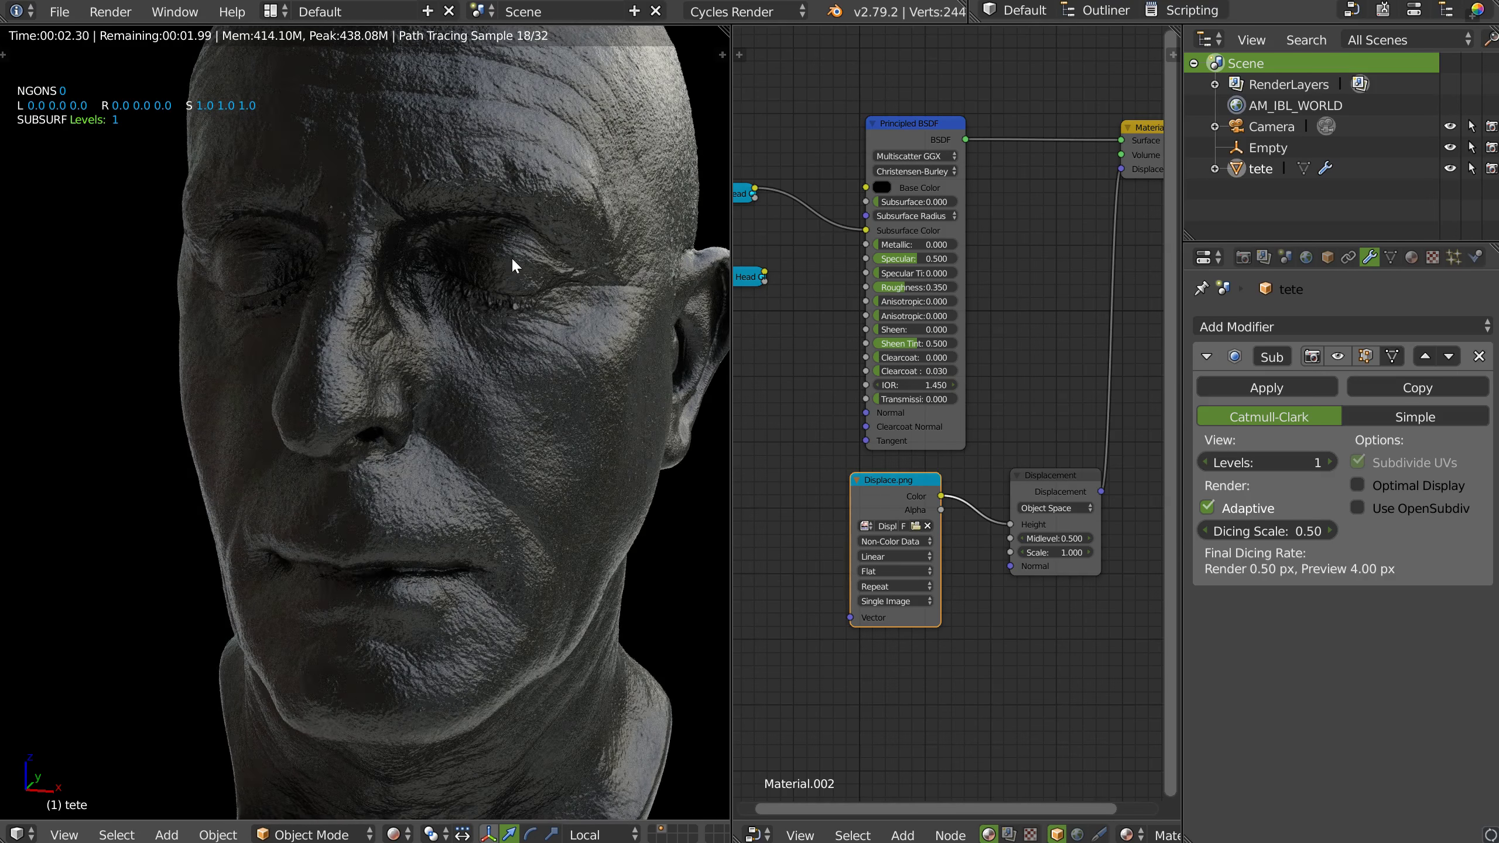
{"action": "scroll", "coordinate": [482, 249], "scroll_direction": "down", "scroll_amount": 3}
{"action": "mouse_move", "coordinate": [438, 322]}
{"action": "middle_mouse_down"}
{"action": "mouse_move", "coordinate": [464, 312]}
{"action": "mouse_move", "coordinate": [432, 315]}
{"action": "middle_mouse_up"}
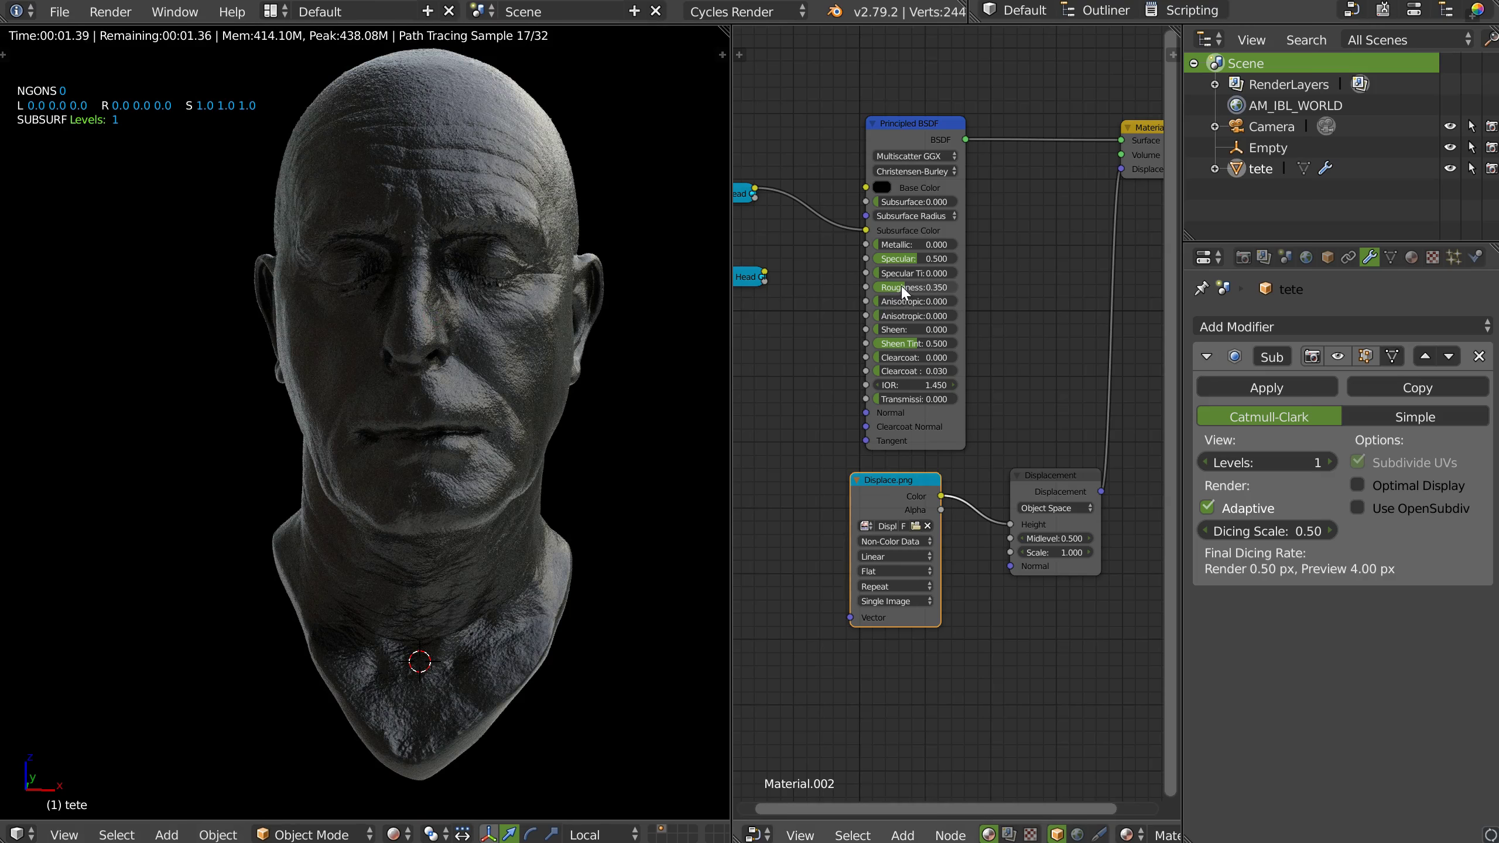
{"action": "middle_click_drag", "start_coordinate": [422, 357], "coordinate": [409, 345]}
Add a Vector Displacement node below the existing Displacement node.
{"action": "middle_click_drag", "start_coordinate": [1036, 482], "coordinate": [968, 467]}
{"action": "left_click_drag", "start_coordinate": [983, 466], "coordinate": [974, 467]}
{"action": "middle_click_drag", "start_coordinate": [992, 532], "coordinate": [949, 444]}
{"action": "key", "text": "shift+a"}
{"action": "left_click", "coordinate": [925, 446]}
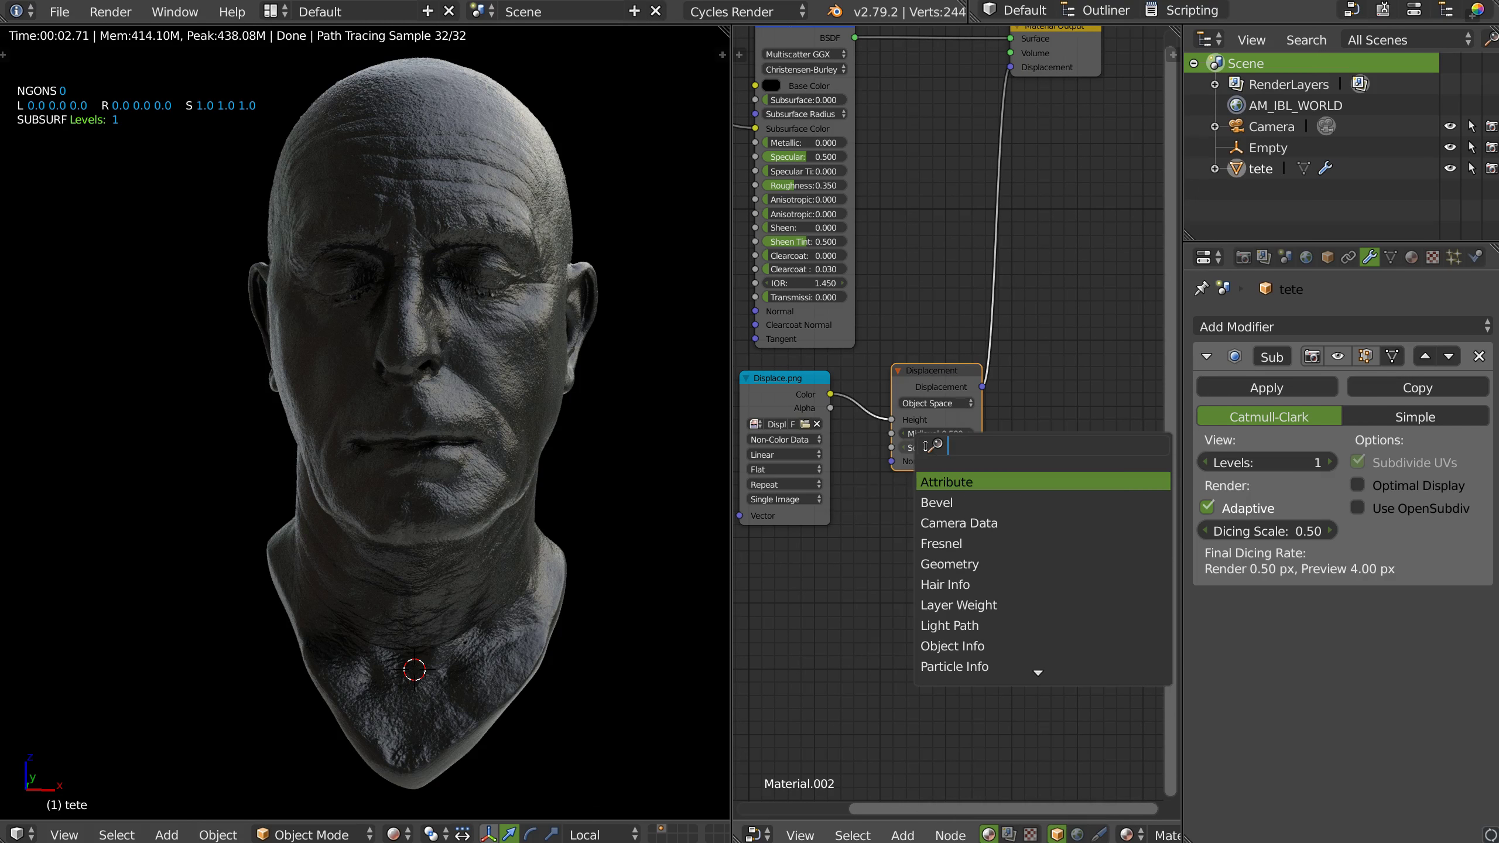
{"action": "type", "text": "vec"}
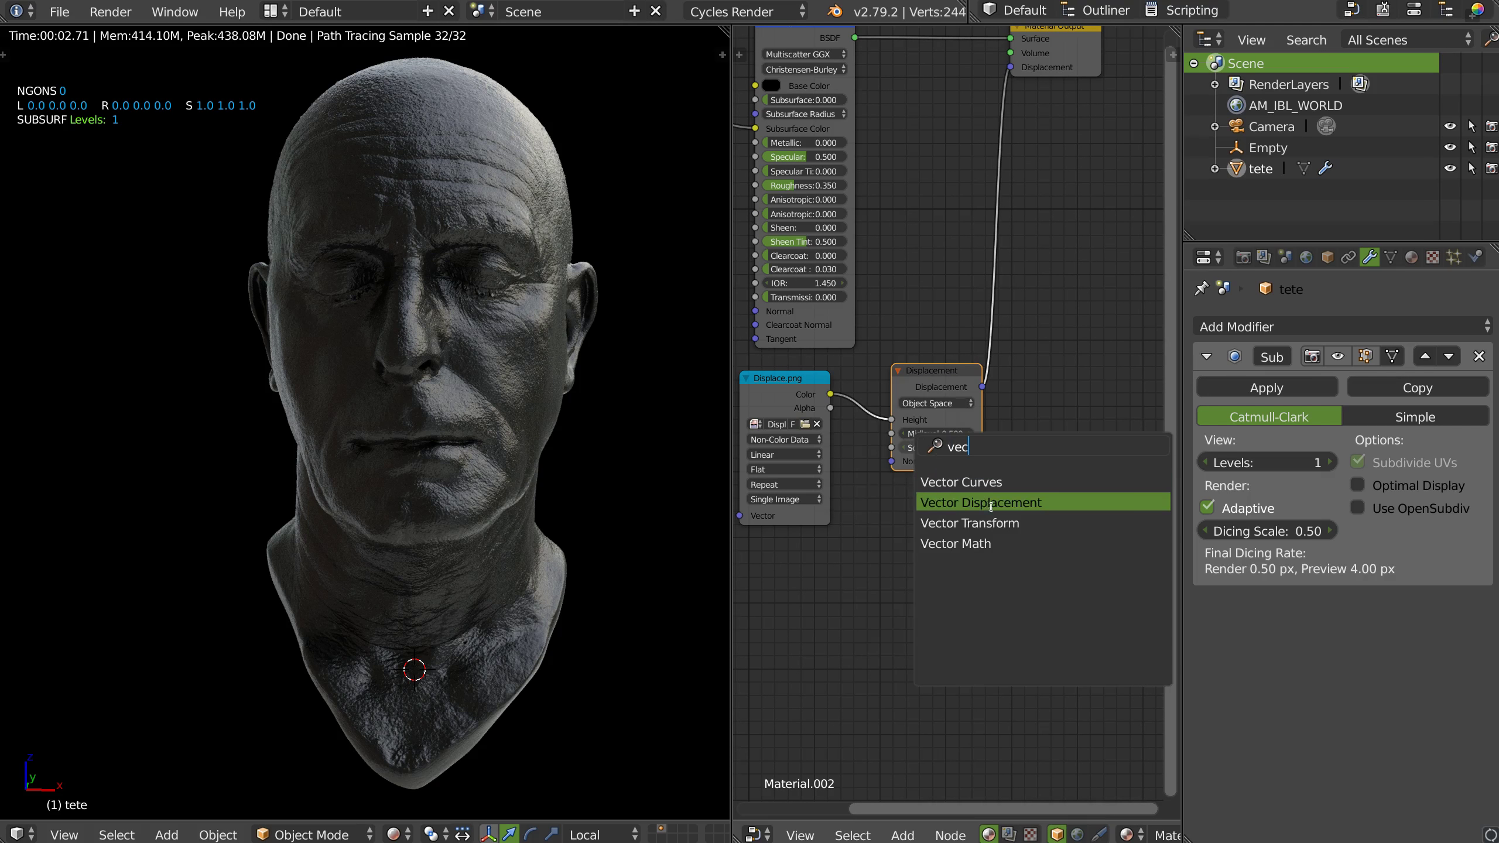
{"action": "left_click", "coordinate": [981, 502]}
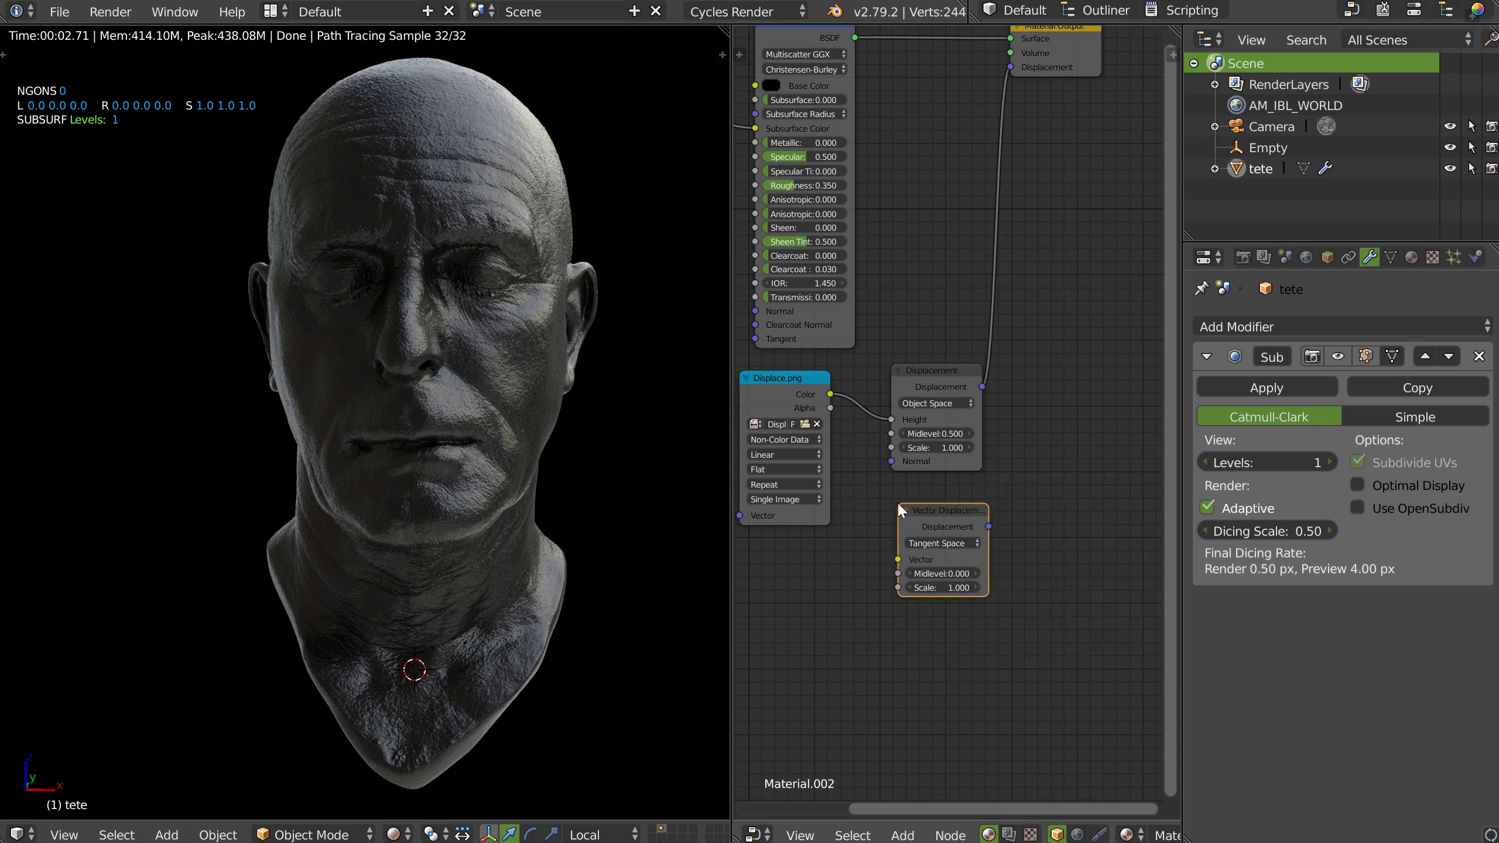
Open the space options of the Vector Displacement node.
{"action": "scroll", "coordinate": [986, 499], "scroll_direction": "up", "scroll_amount": 2}
{"action": "left_click", "coordinate": [986, 500]}
{"action": "left_click", "coordinate": [957, 533]}
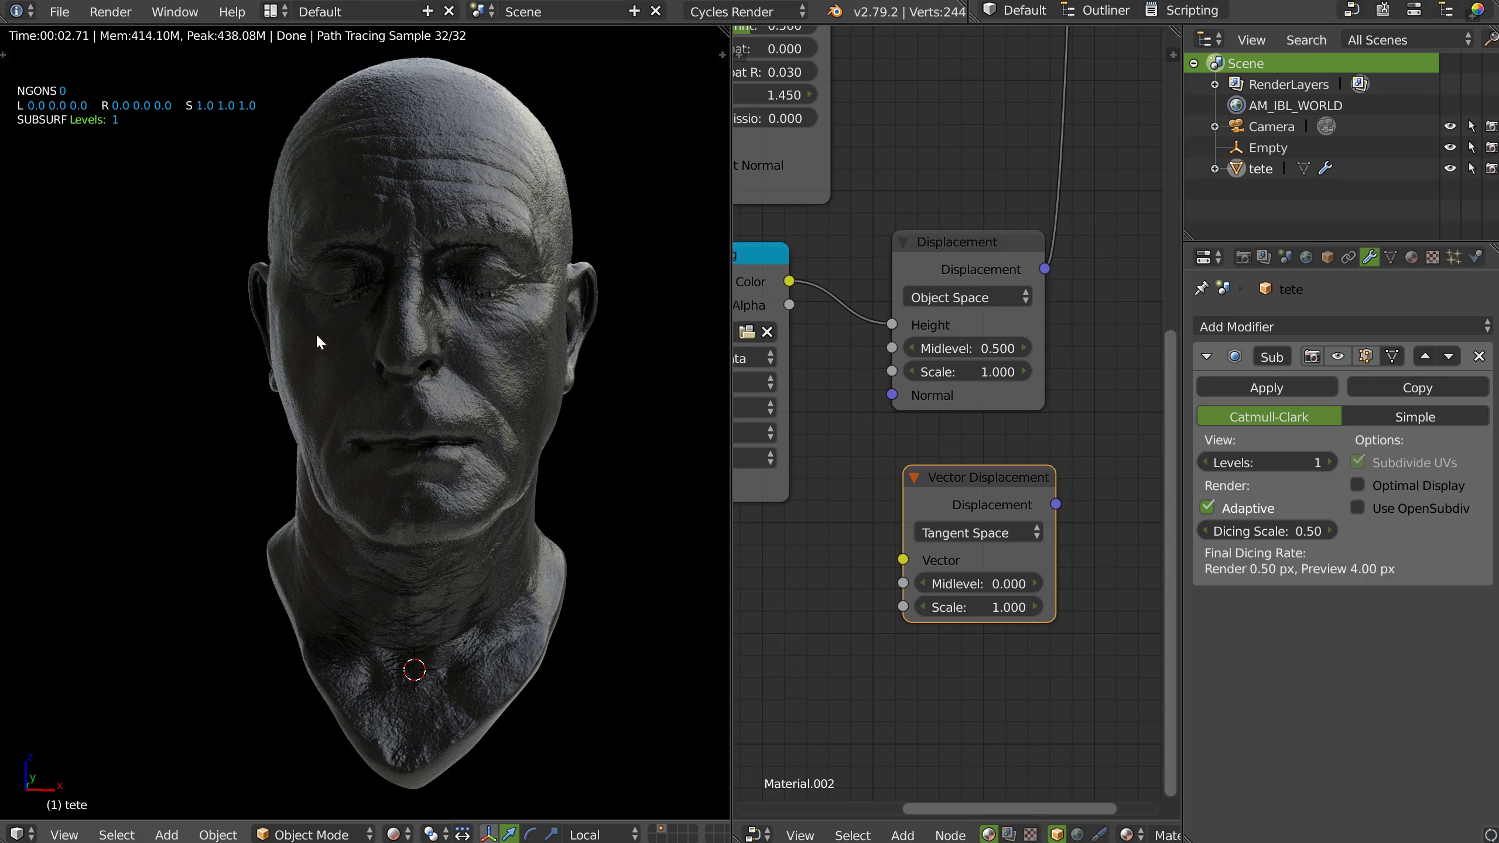
{"action": "left_click", "coordinate": [968, 533]}
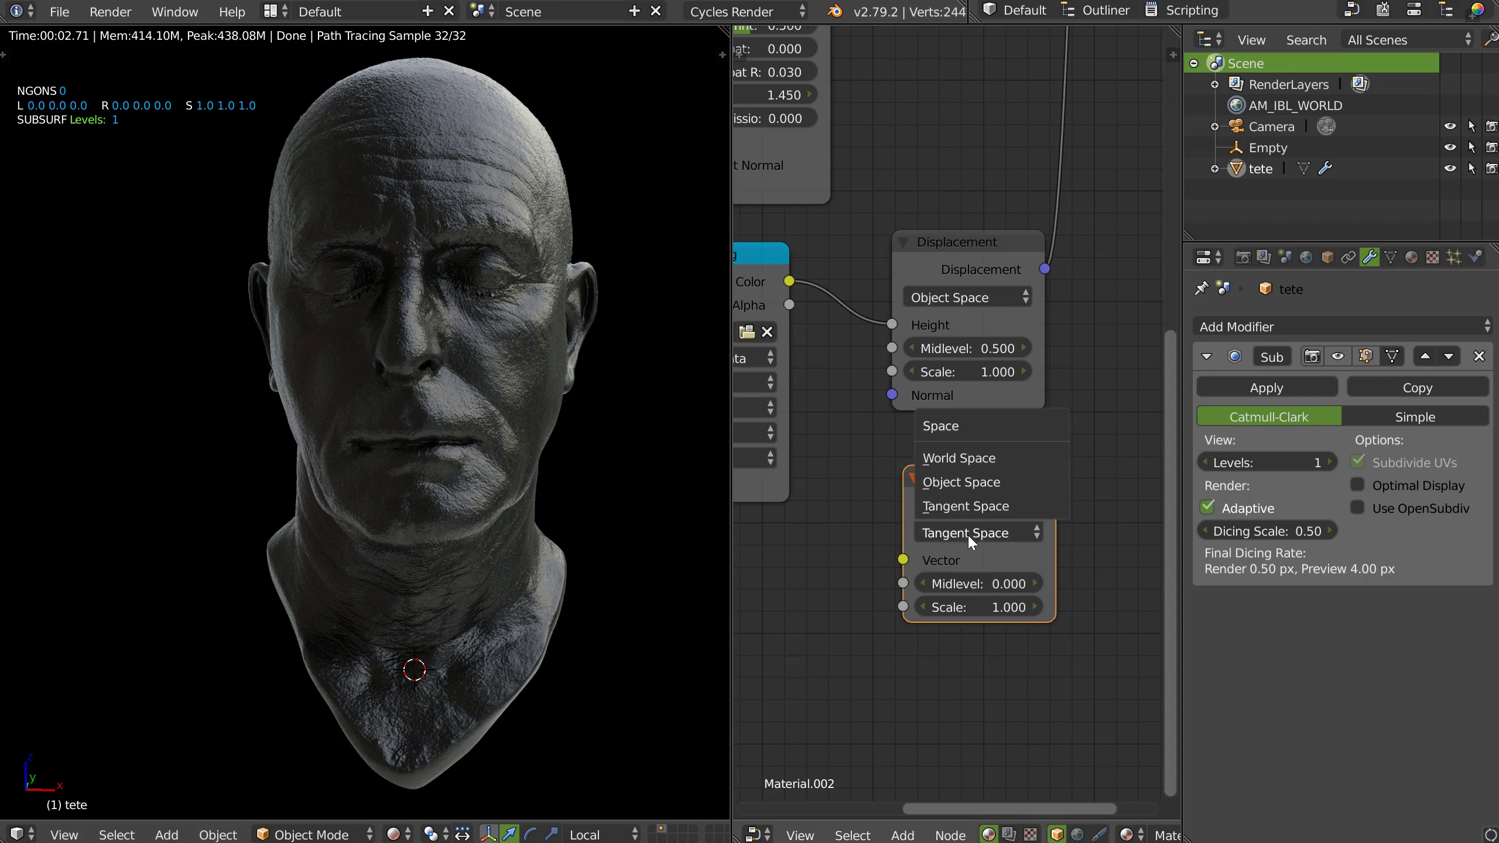